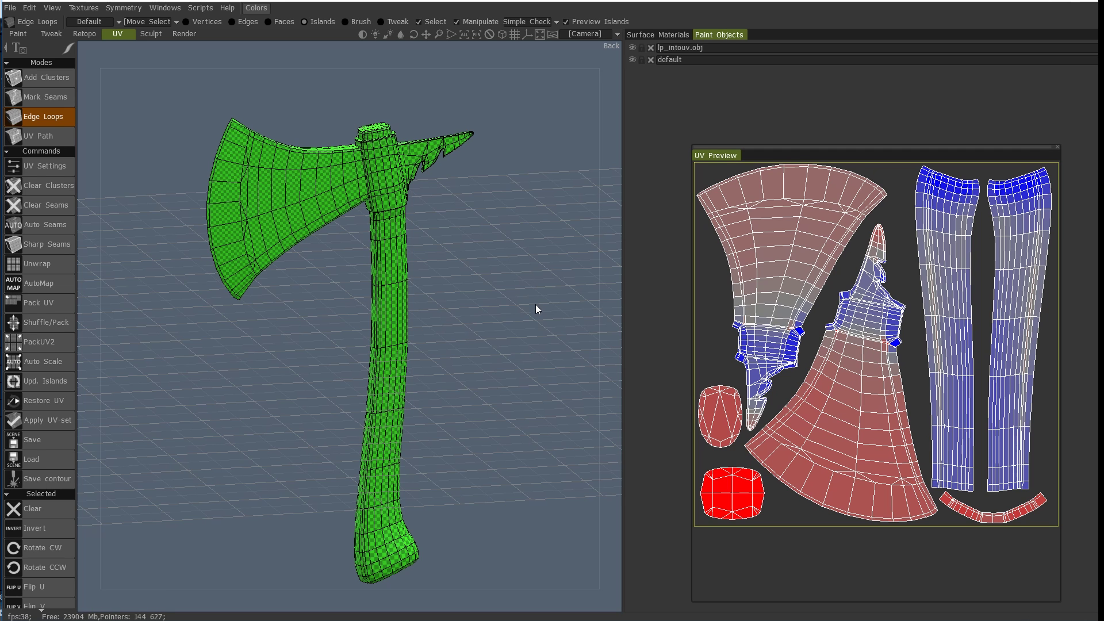
Examine the axe model from several angles, from the blade and spike down to the end of the handle.
{"action": "left_click_drag", "start_coordinate": [513, 330], "coordinate": [484, 309]}
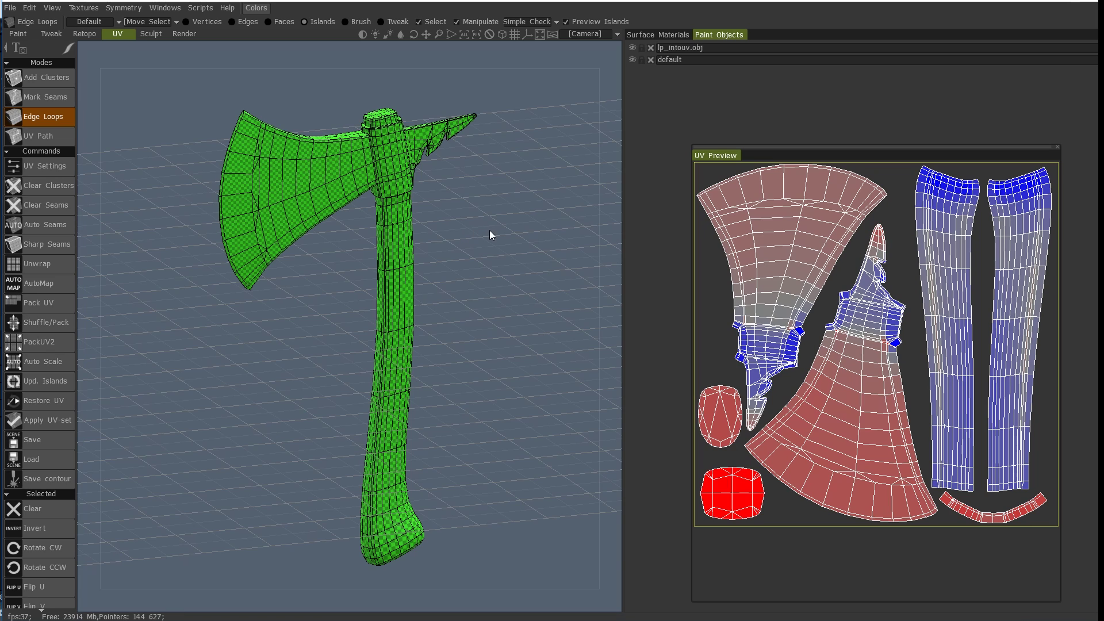
{"action": "left_click_drag", "start_coordinate": [491, 237], "coordinate": [450, 251]}
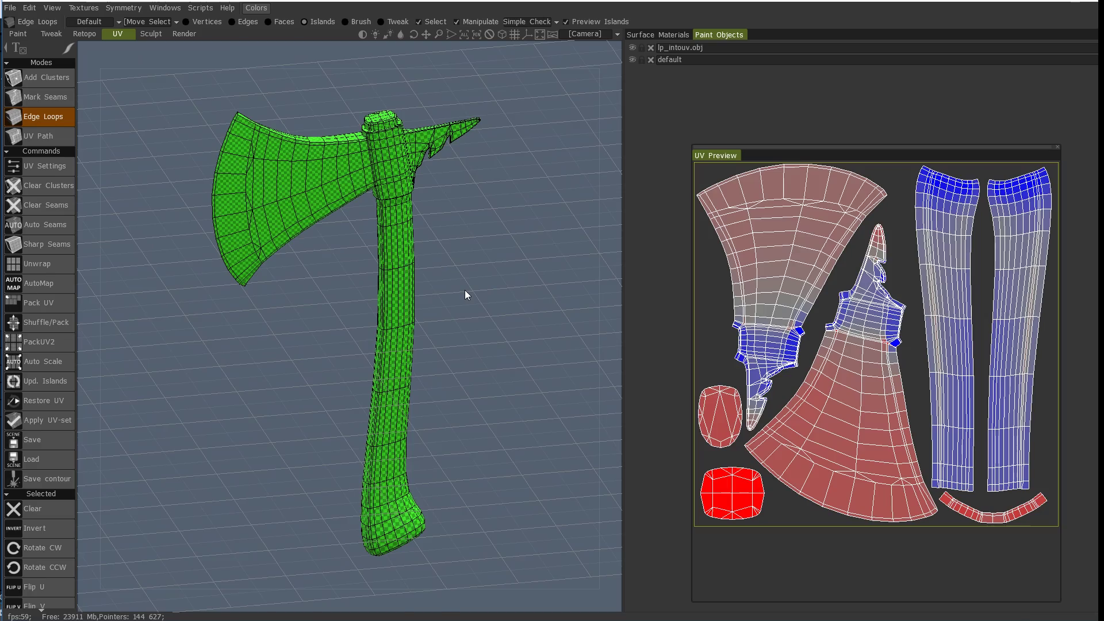
{"action": "left_click_drag", "start_coordinate": [465, 290], "coordinate": [374, 256]}
{"action": "scroll", "coordinate": [374, 257], "scroll_direction": "up", "scroll_amount": 3}
{"action": "middle_click_drag", "start_coordinate": [374, 257], "coordinate": [326, 373]}
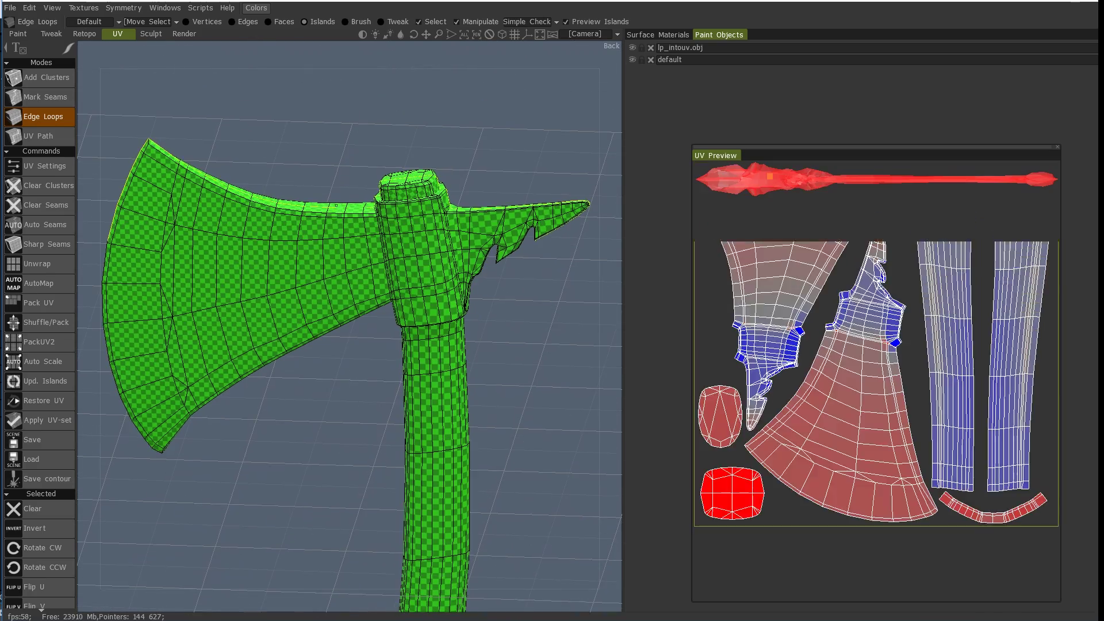
{"action": "left_click_drag", "start_coordinate": [440, 141], "coordinate": [343, 281]}
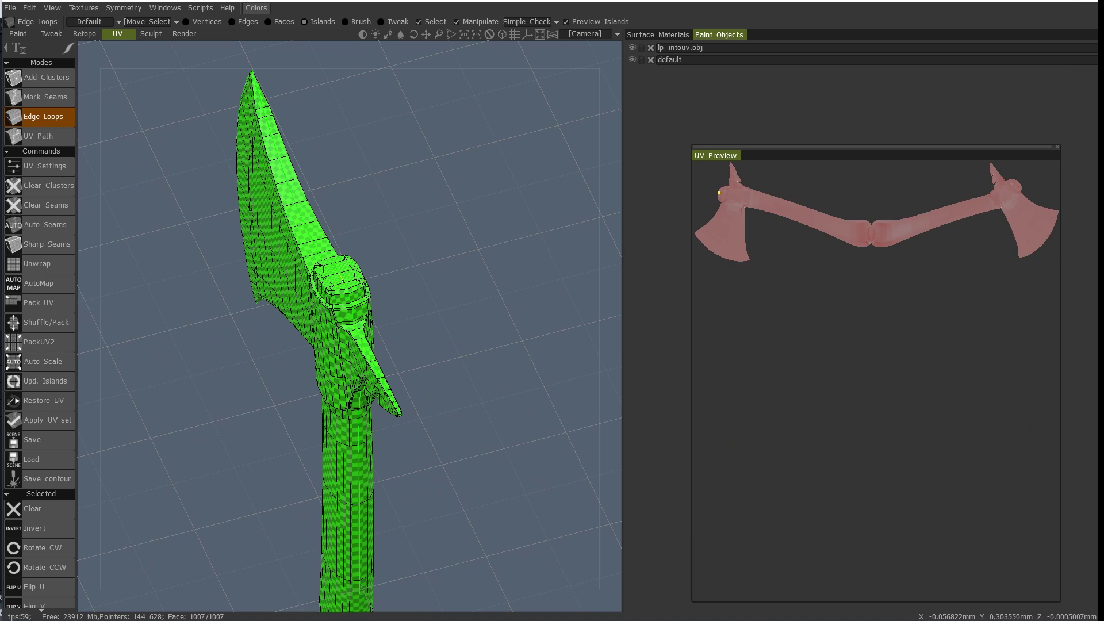
{"action": "left_click_drag", "start_coordinate": [438, 309], "coordinate": [320, 288]}
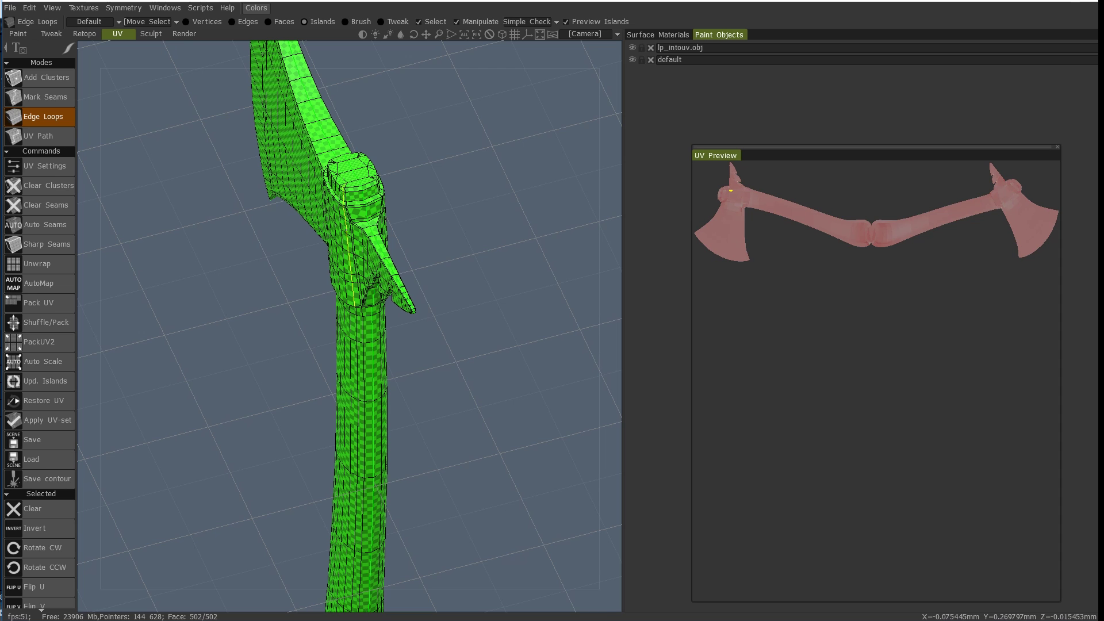
{"action": "middle_click_drag", "start_coordinate": [299, 310], "coordinate": [298, 195]}
{"action": "middle_click_drag", "start_coordinate": [286, 254], "coordinate": [282, 121]}
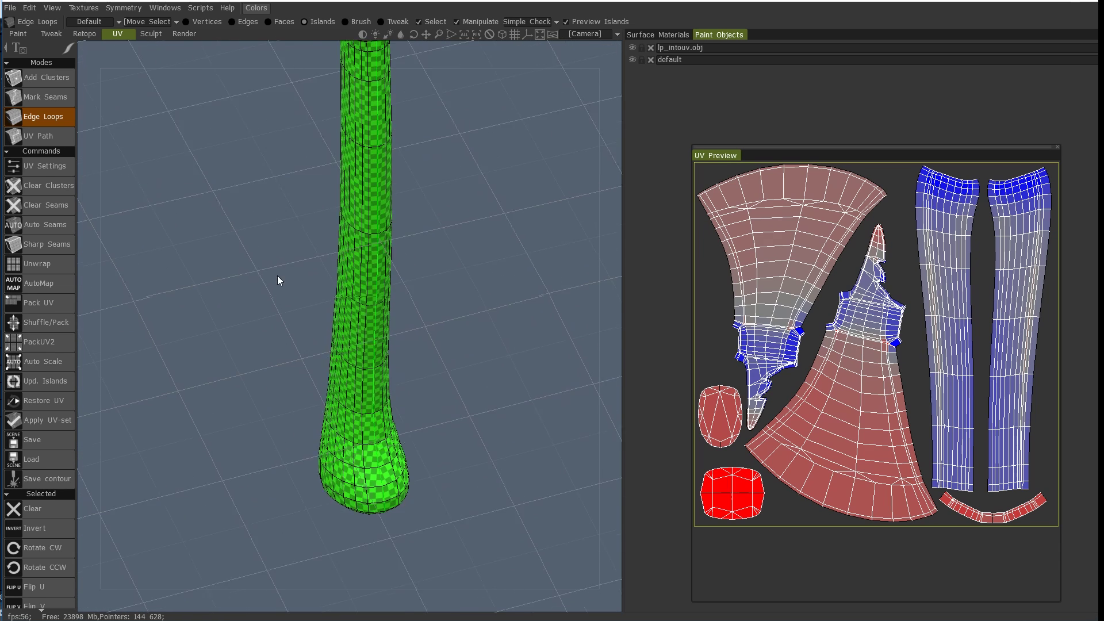
Mark edge-loop seams splitting the axe lengthwise into two halves and separating the end cap of the handle.
{"action": "left_click_drag", "start_coordinate": [279, 281], "coordinate": [281, 327]}
{"action": "middle_click_drag", "start_coordinate": [322, 469], "coordinate": [331, 397]}
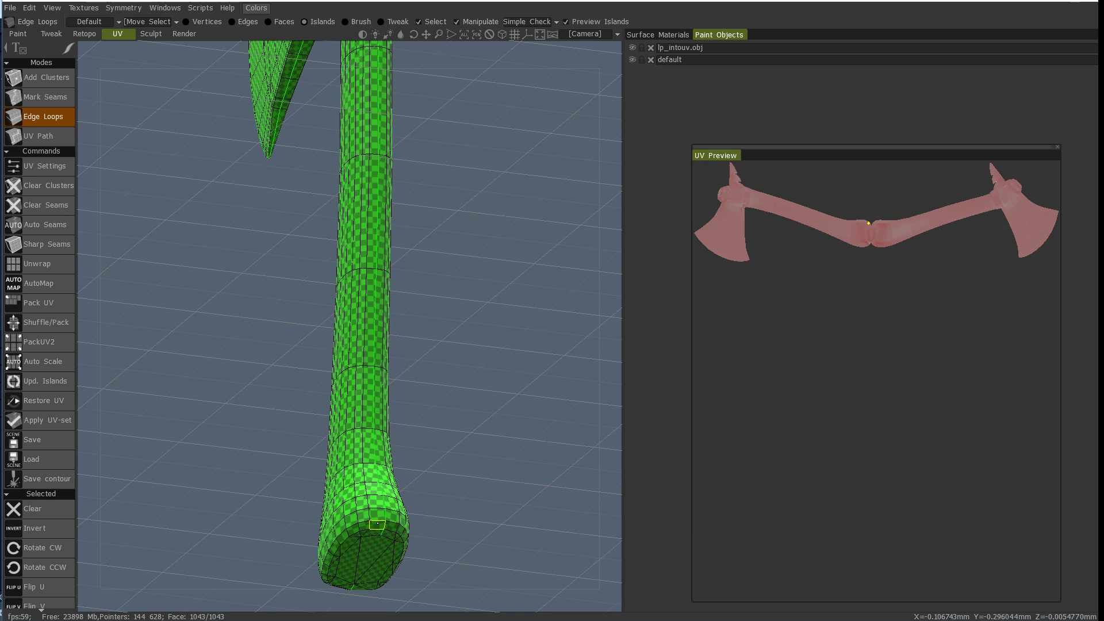
{"action": "left_click", "coordinate": [401, 524]}
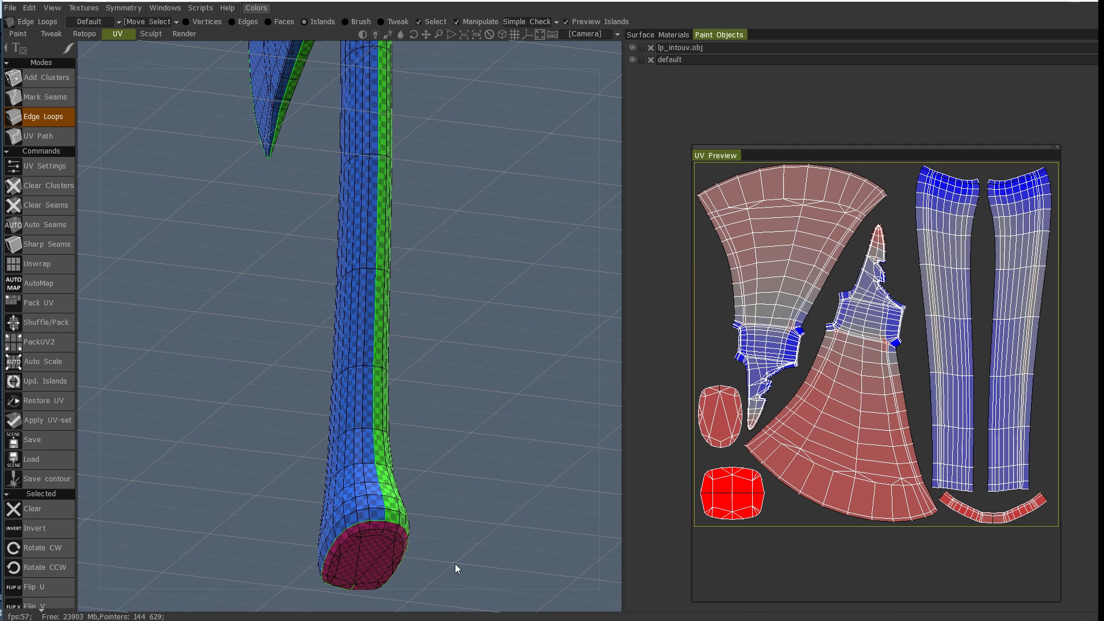
Mark a seam loop around the handle where it meets the axe head, separating the handle from the head.
{"action": "left_click_drag", "start_coordinate": [454, 563], "coordinate": [352, 495]}
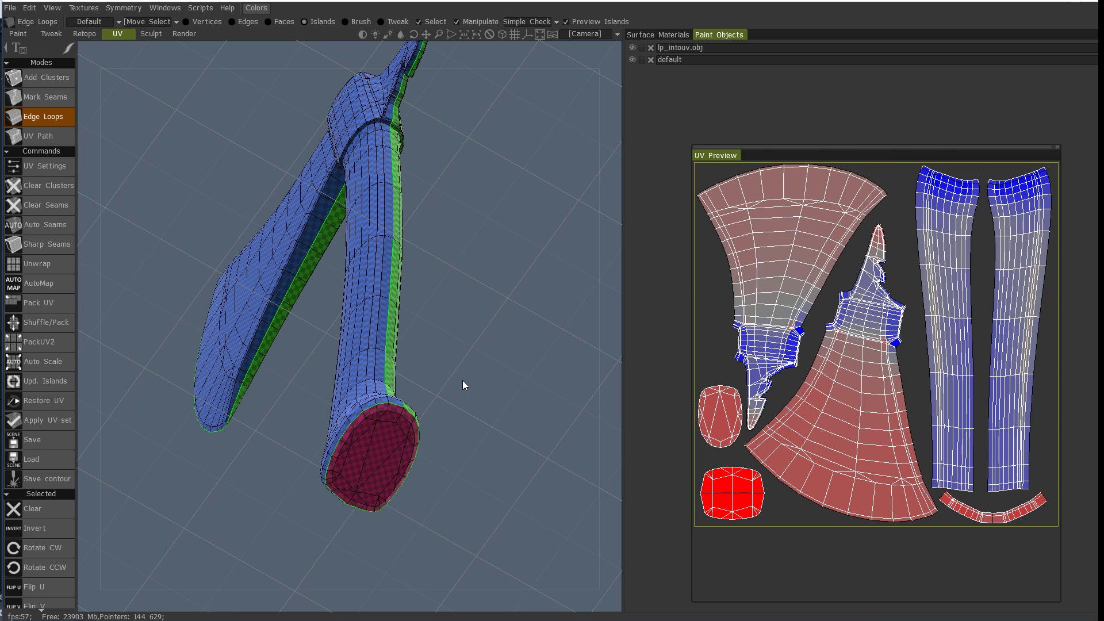
{"action": "left_click_drag", "start_coordinate": [462, 380], "coordinate": [511, 323]}
{"action": "middle_click_drag", "start_coordinate": [484, 110], "coordinate": [469, 369]}
{"action": "left_click_drag", "start_coordinate": [469, 369], "coordinate": [429, 363]}
{"action": "left_click", "coordinate": [357, 313]}
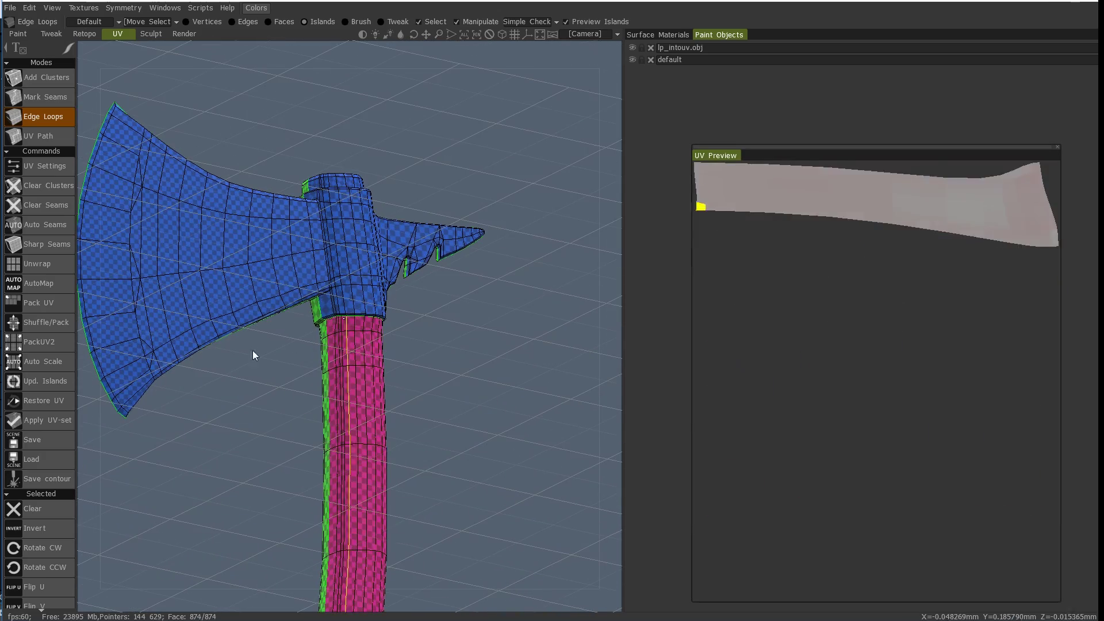
{"action": "left_click_drag", "start_coordinate": [253, 350], "coordinate": [401, 350]}
{"action": "right_click_drag", "start_coordinate": [401, 350], "coordinate": [421, 368]}
{"action": "left_click_drag", "start_coordinate": [405, 355], "coordinate": [446, 382]}
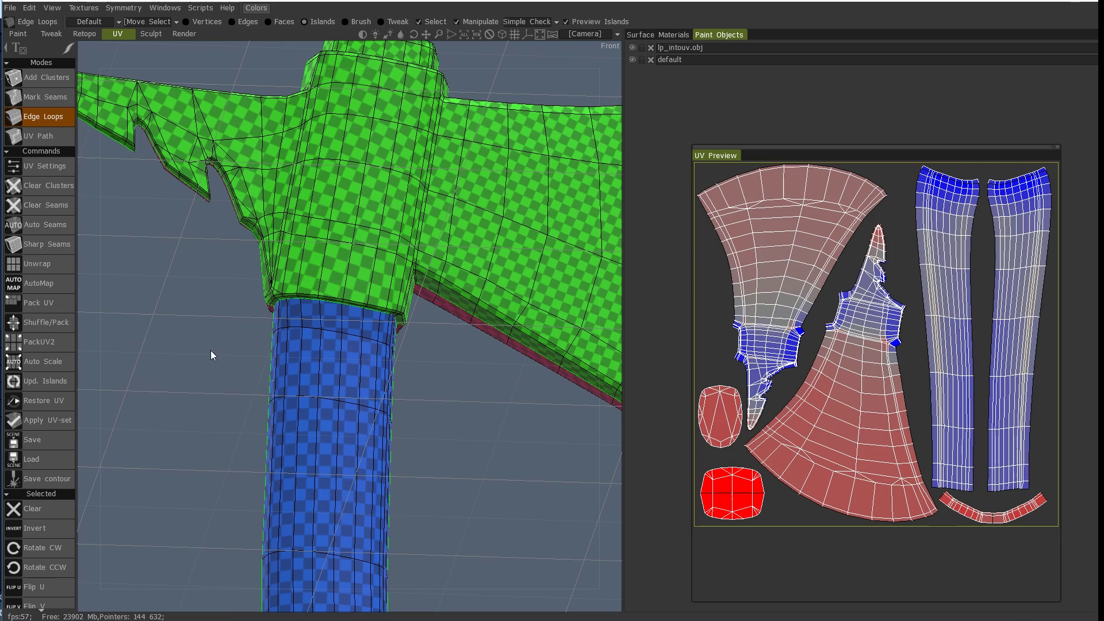
Mark a seam loop around the collar at the top of the head and clear the centre seam crossing that cap.
{"action": "right_click_drag", "start_coordinate": [211, 354], "coordinate": [177, 350]}
{"action": "left_click_drag", "start_coordinate": [214, 316], "coordinate": [269, 386]}
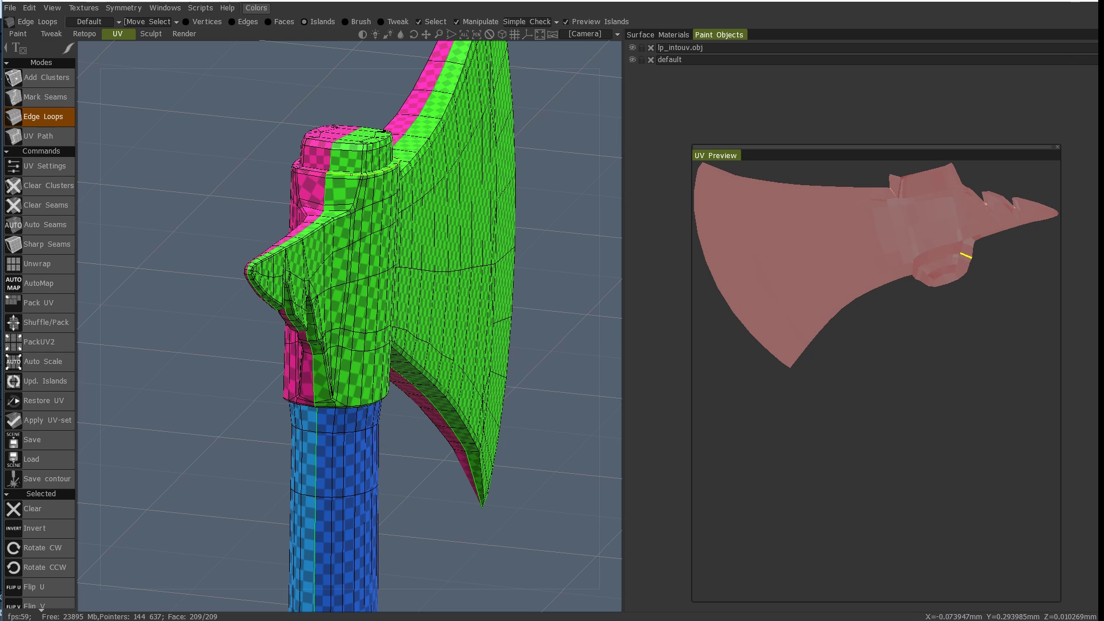
{"action": "left_click_drag", "start_coordinate": [244, 157], "coordinate": [272, 186]}
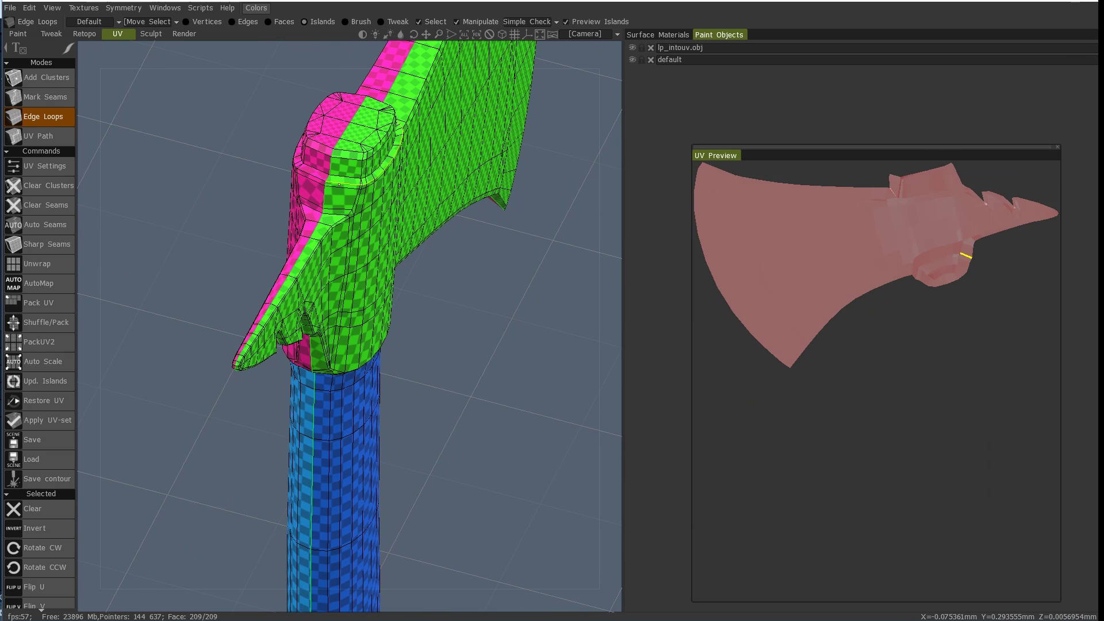
{"action": "left_click", "coordinate": [346, 183]}
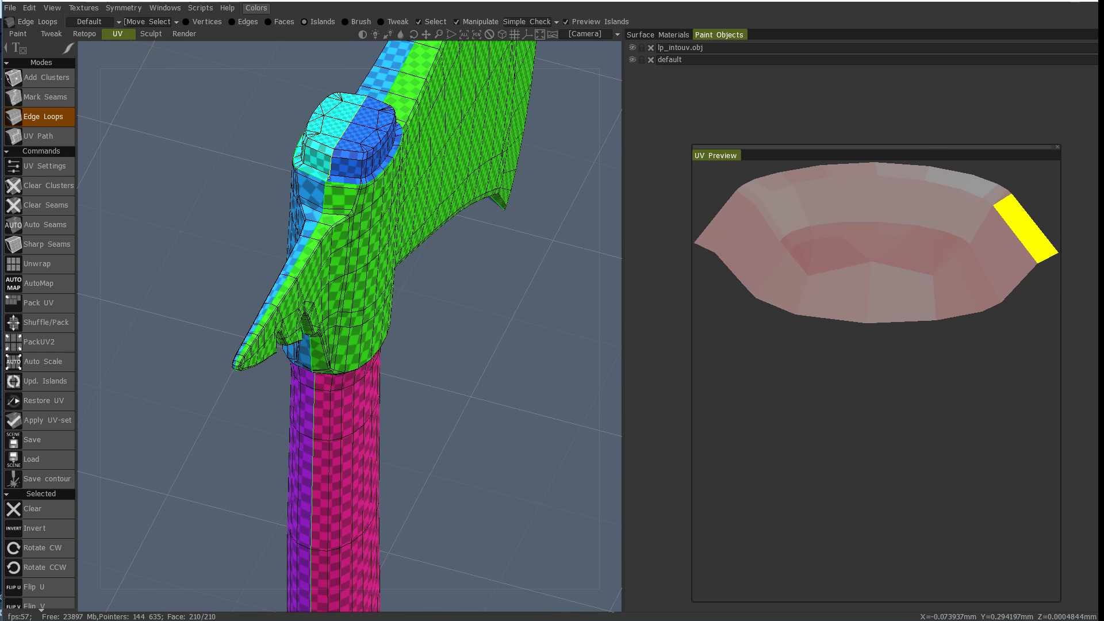
{"action": "left_click_drag", "start_coordinate": [324, 168], "coordinate": [212, 269]}
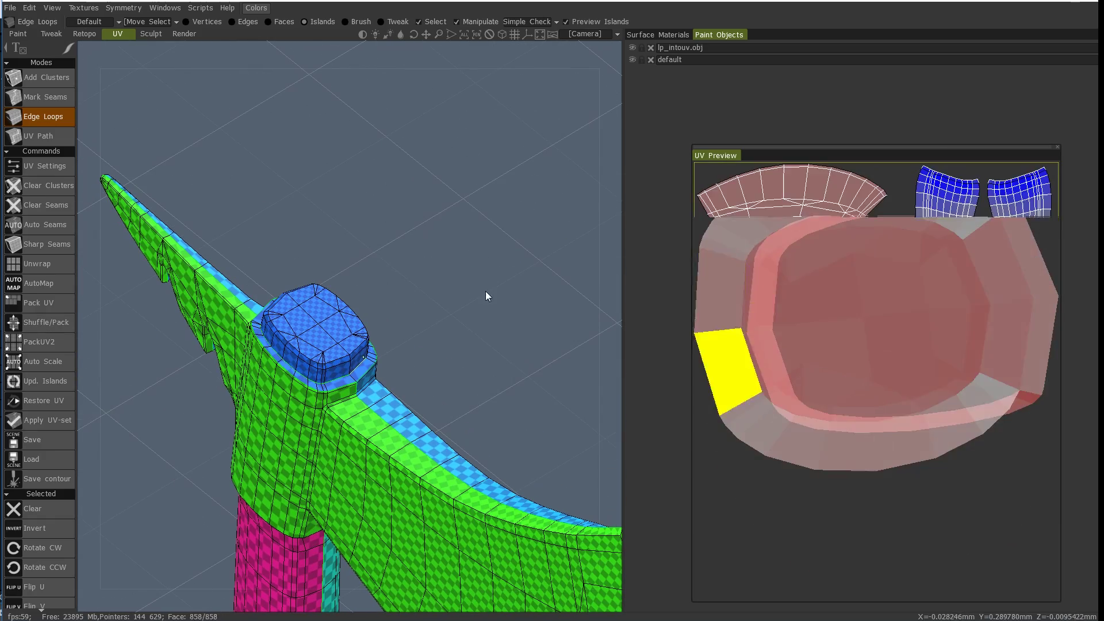
Mark seam loops around the base and upper rim of the raised cap, separating its side band and top face.
{"action": "left_click_drag", "start_coordinate": [485, 291], "coordinate": [207, 280]}
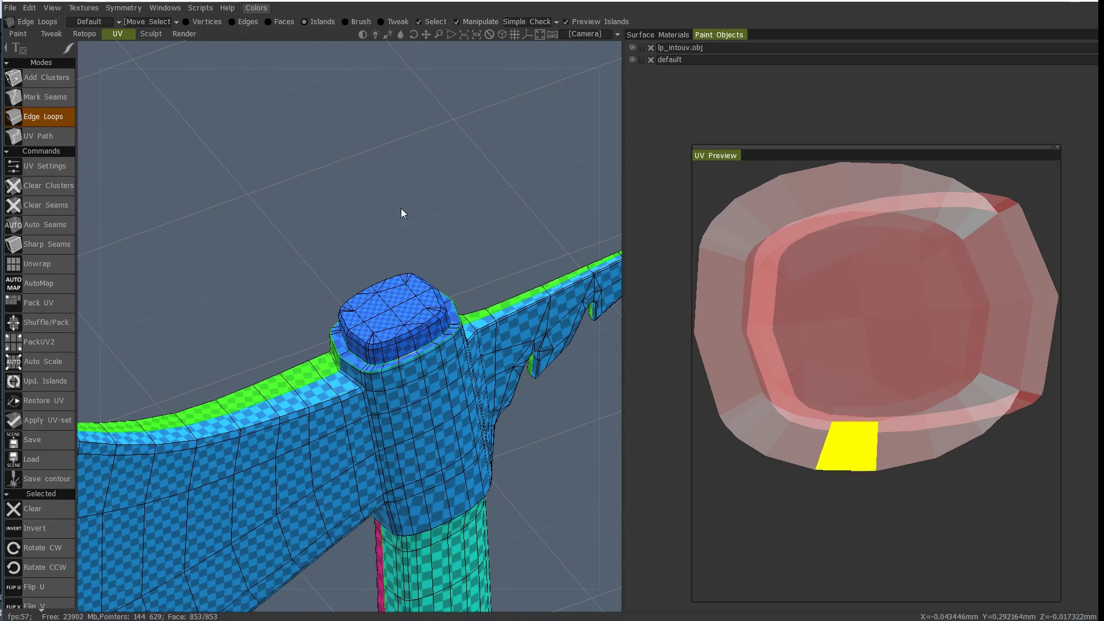
{"action": "left_click_drag", "start_coordinate": [401, 211], "coordinate": [405, 236]}
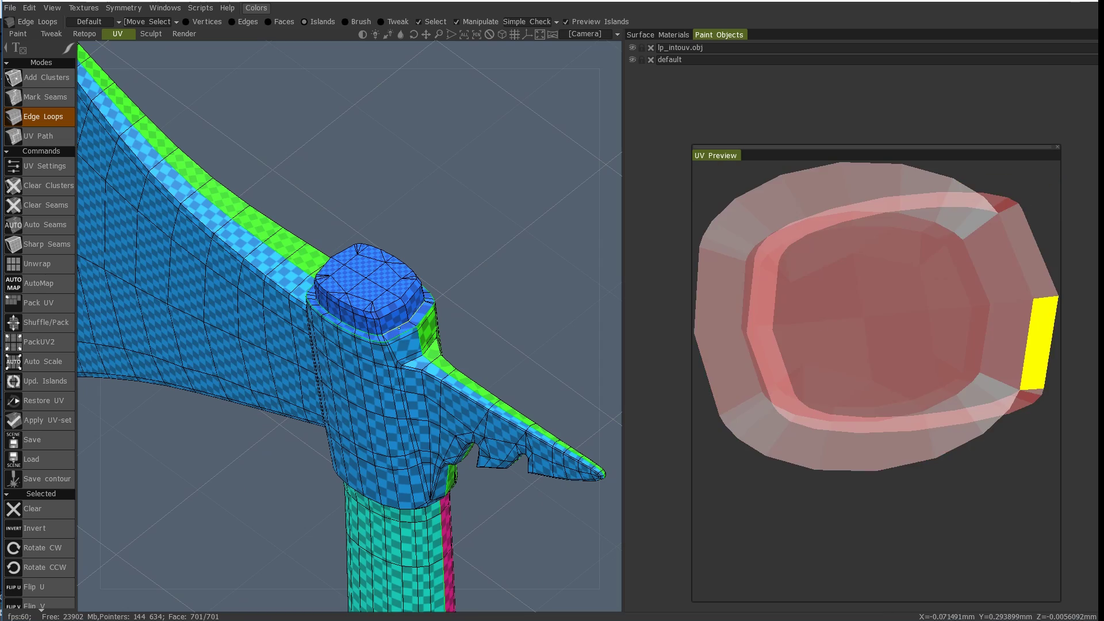
{"action": "left_click_drag", "start_coordinate": [340, 219], "coordinate": [484, 219]}
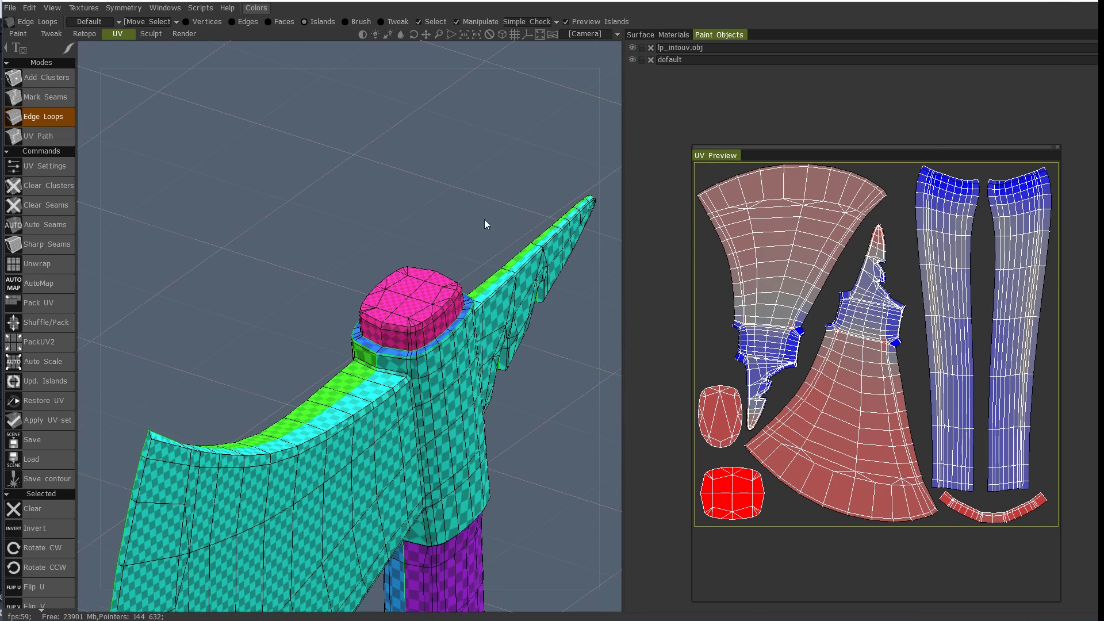
{"action": "left_click", "coordinate": [430, 315]}
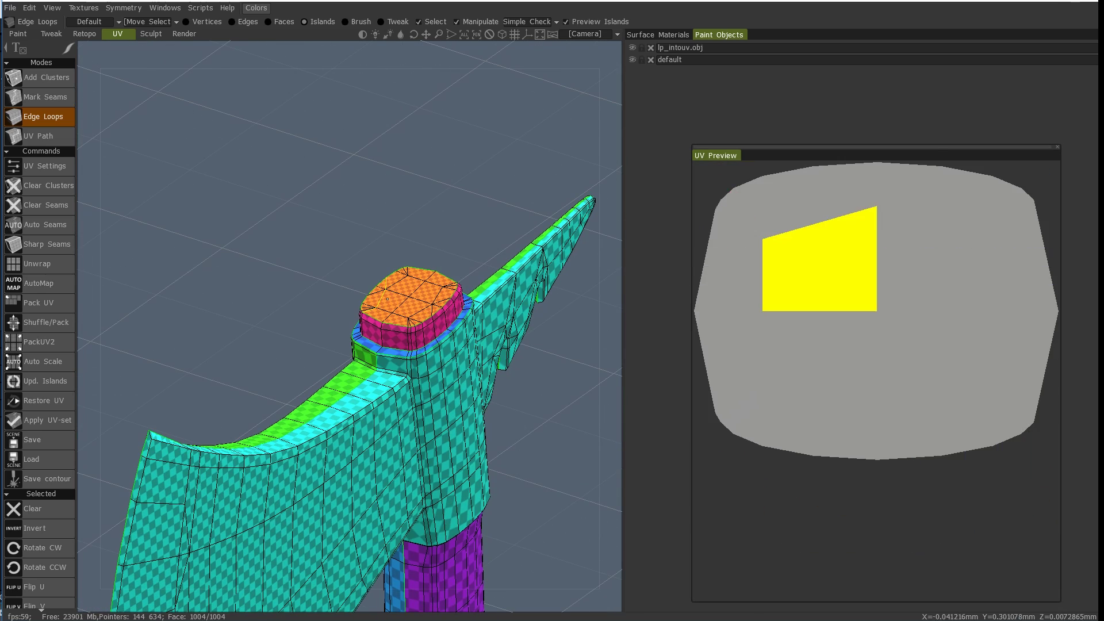
Unwrap the axe into UV islands along the marked seams.
{"action": "left_click_drag", "start_coordinate": [274, 187], "coordinate": [295, 213]}
{"action": "middle_click_drag", "start_coordinate": [295, 212], "coordinate": [296, 187]}
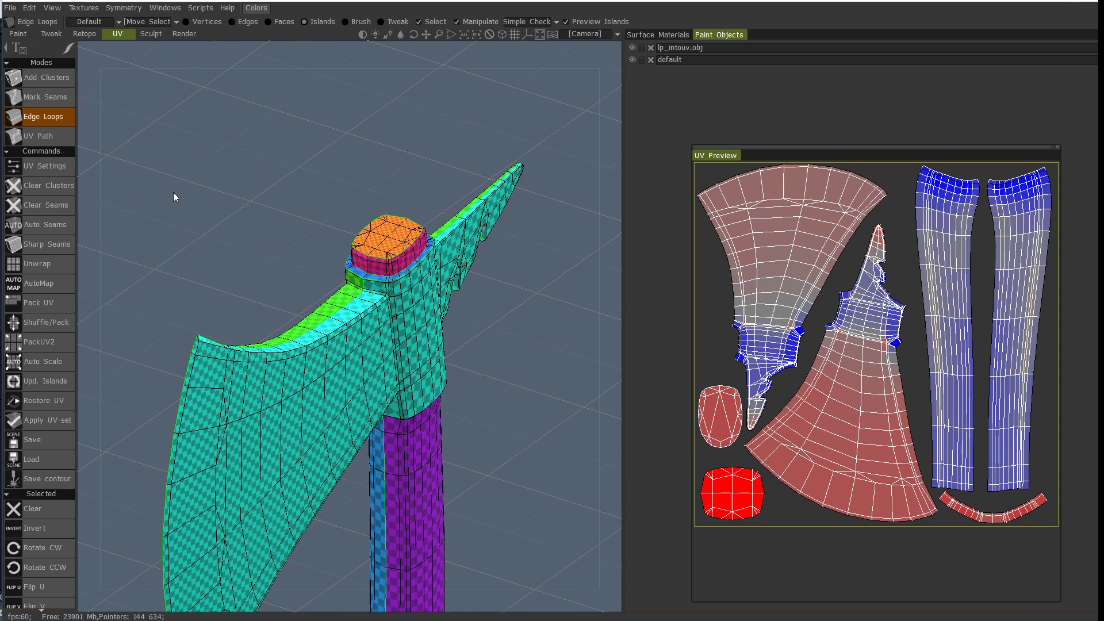
{"action": "left_click", "coordinate": [38, 246]}
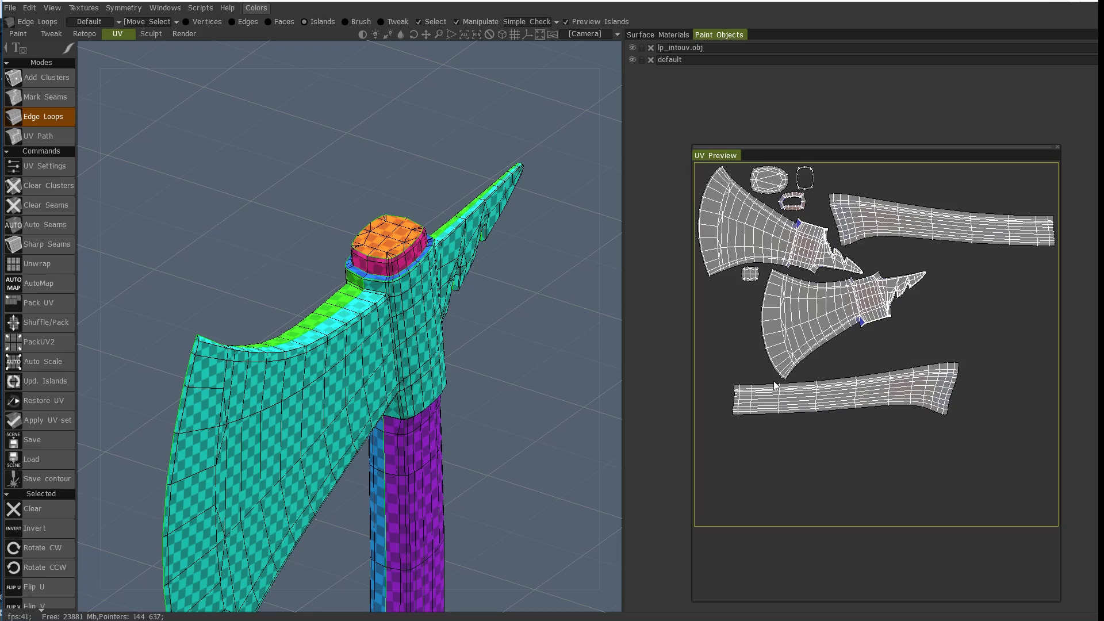
Examine the checker pattern on the unwrapped handle, socket, blade underside and spike for distortion.
{"action": "left_click_drag", "start_coordinate": [562, 426], "coordinate": [460, 357]}
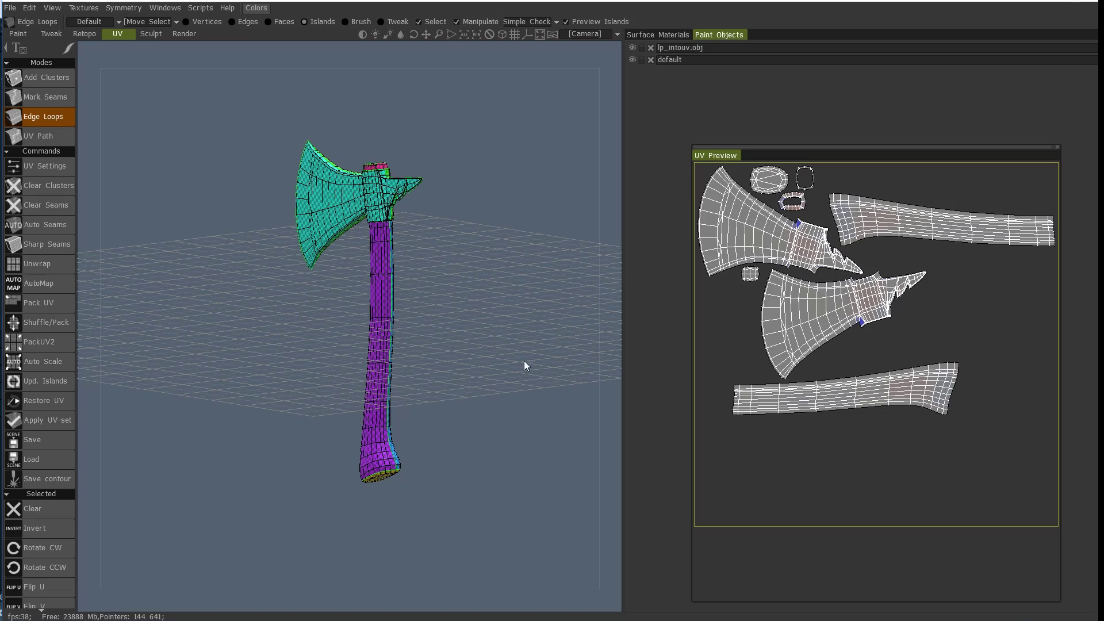
{"action": "middle_click_drag", "start_coordinate": [481, 367], "coordinate": [466, 418]}
{"action": "right_click_drag", "start_coordinate": [560, 449], "coordinate": [537, 345]}
{"action": "left_click_drag", "start_coordinate": [509, 402], "coordinate": [478, 309]}
{"action": "right_click_drag", "start_coordinate": [569, 425], "coordinate": [595, 363]}
{"action": "left_click_drag", "start_coordinate": [538, 374], "coordinate": [488, 382]}
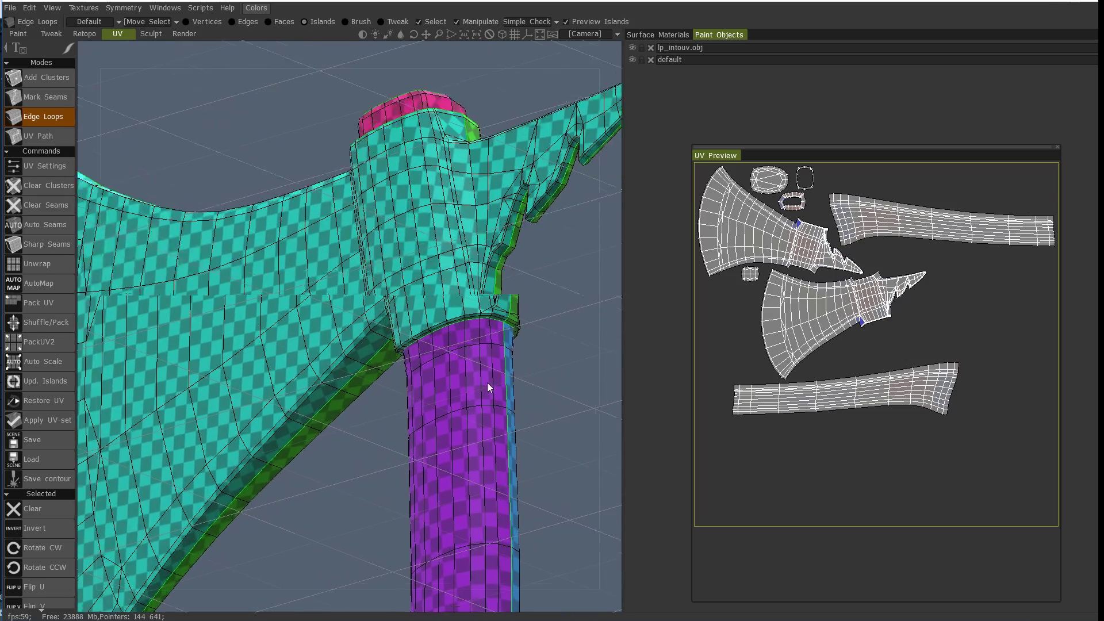
{"action": "right_click_drag", "start_coordinate": [488, 382], "coordinate": [504, 372]}
{"action": "left_click_drag", "start_coordinate": [505, 372], "coordinate": [493, 402]}
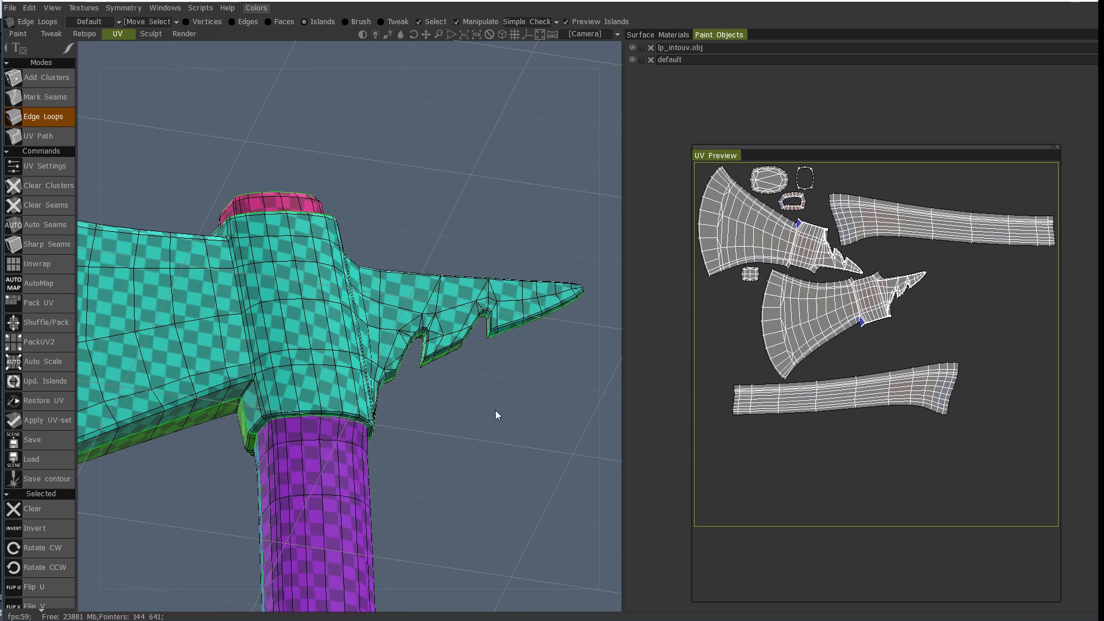
Mark seams where the blade meets the socket on both sides of the axe, separating the blade from the socket.
{"action": "middle_click_drag", "start_coordinate": [495, 410], "coordinate": [511, 419]}
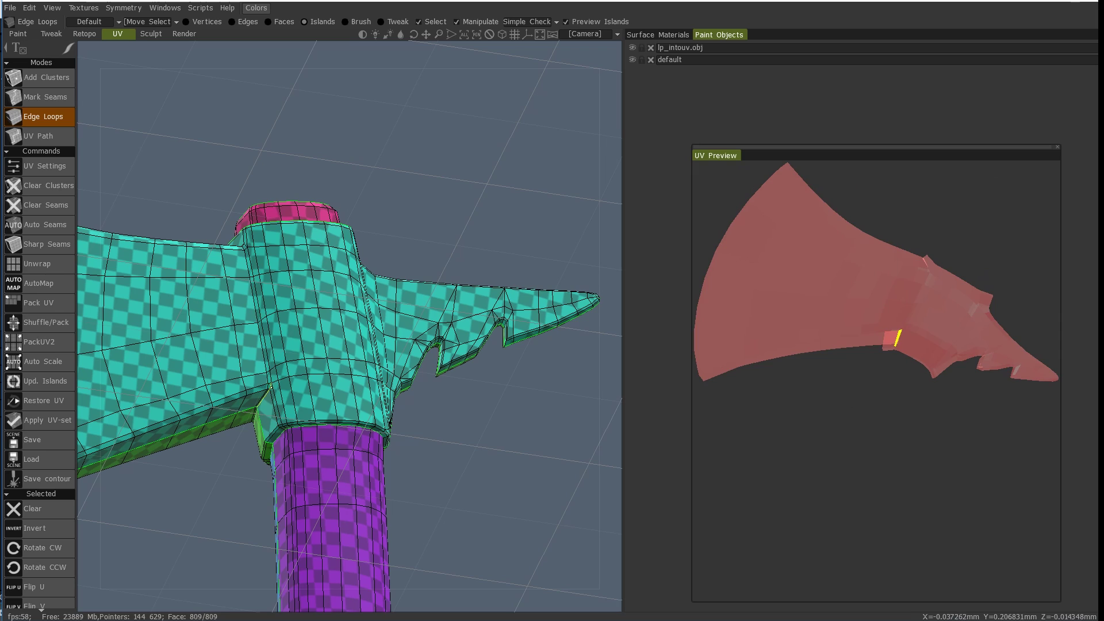
{"action": "left_click", "coordinate": [264, 394]}
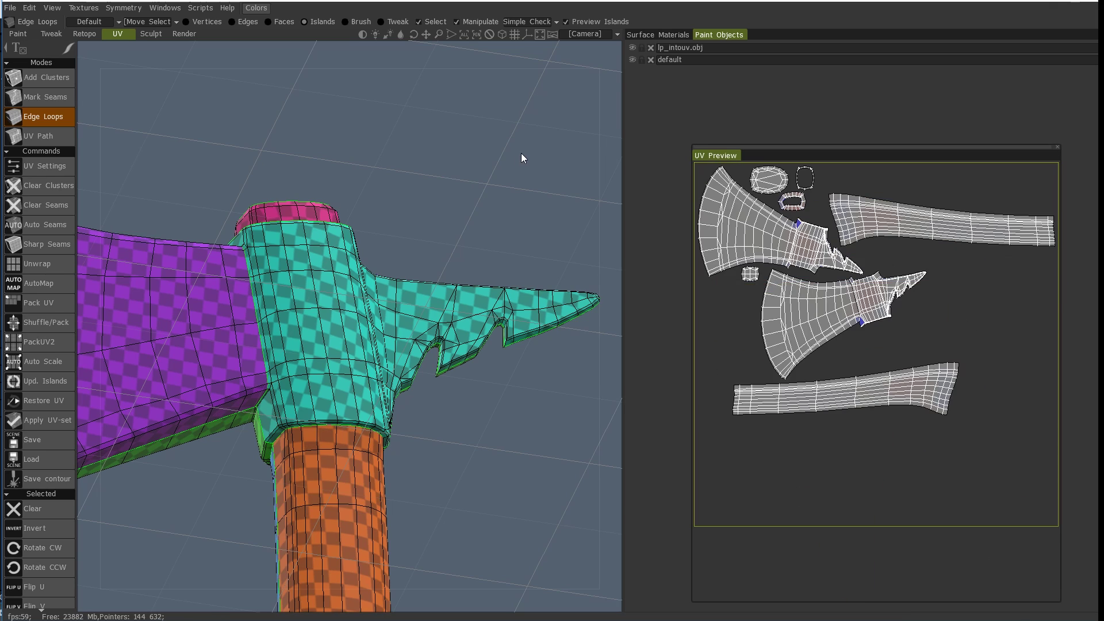
{"action": "left_click_drag", "start_coordinate": [521, 153], "coordinate": [379, 330]}
{"action": "left_click_drag", "start_coordinate": [242, 268], "coordinate": [276, 314]}
{"action": "left_click", "coordinate": [201, 362]}
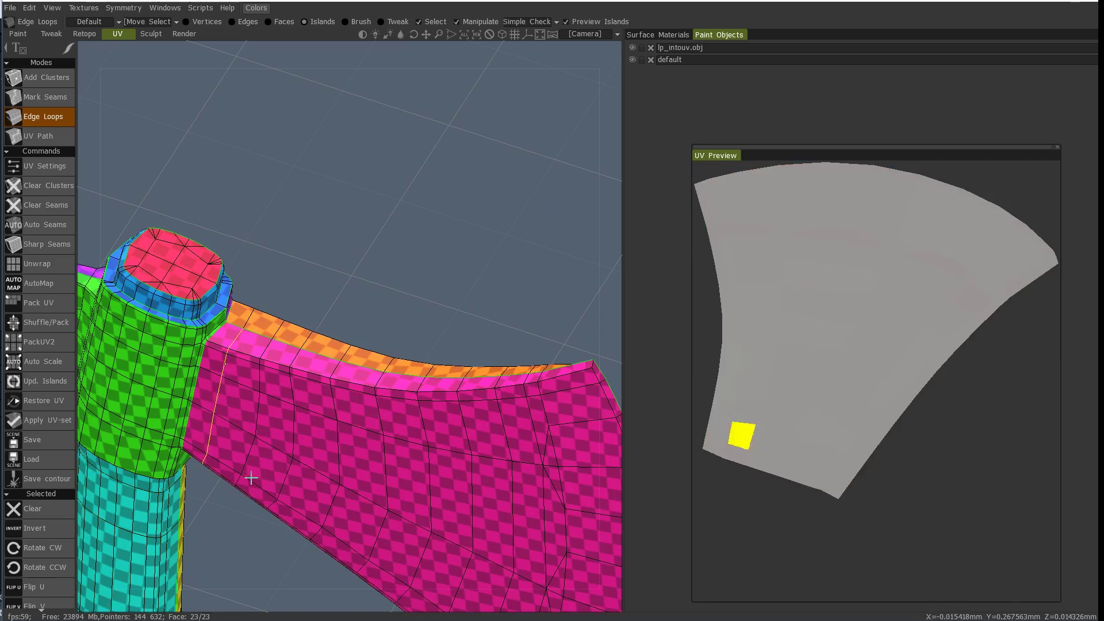
Mark seams to the outer tip of the blade's narrow upper edge, making that strip a single separate island.
{"action": "left_click_drag", "start_coordinate": [253, 478], "coordinate": [271, 325], "text": "alt"}
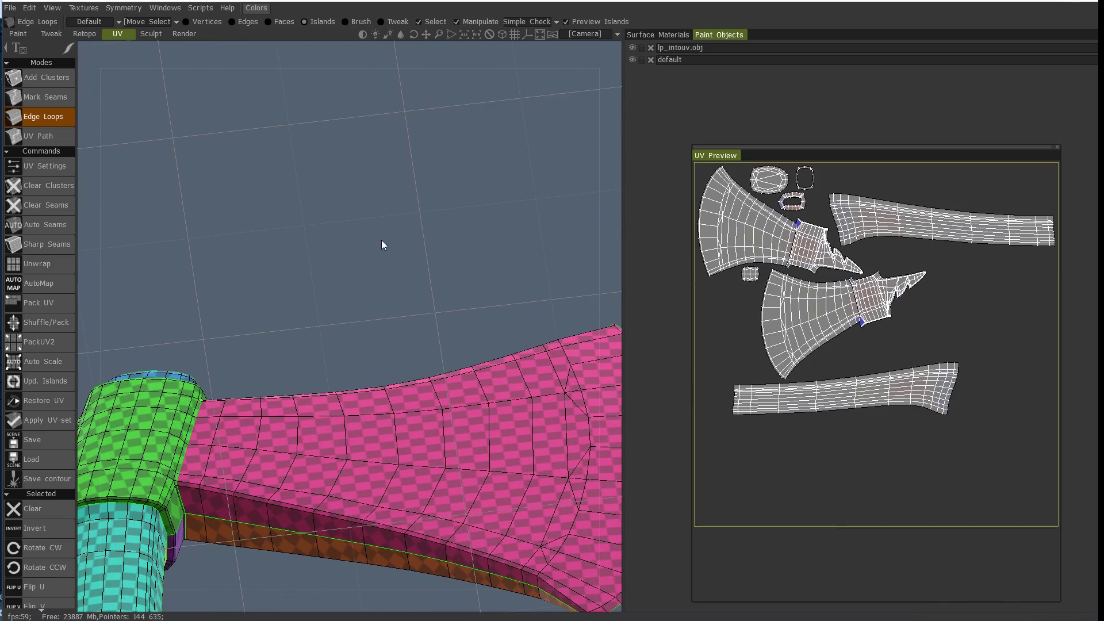
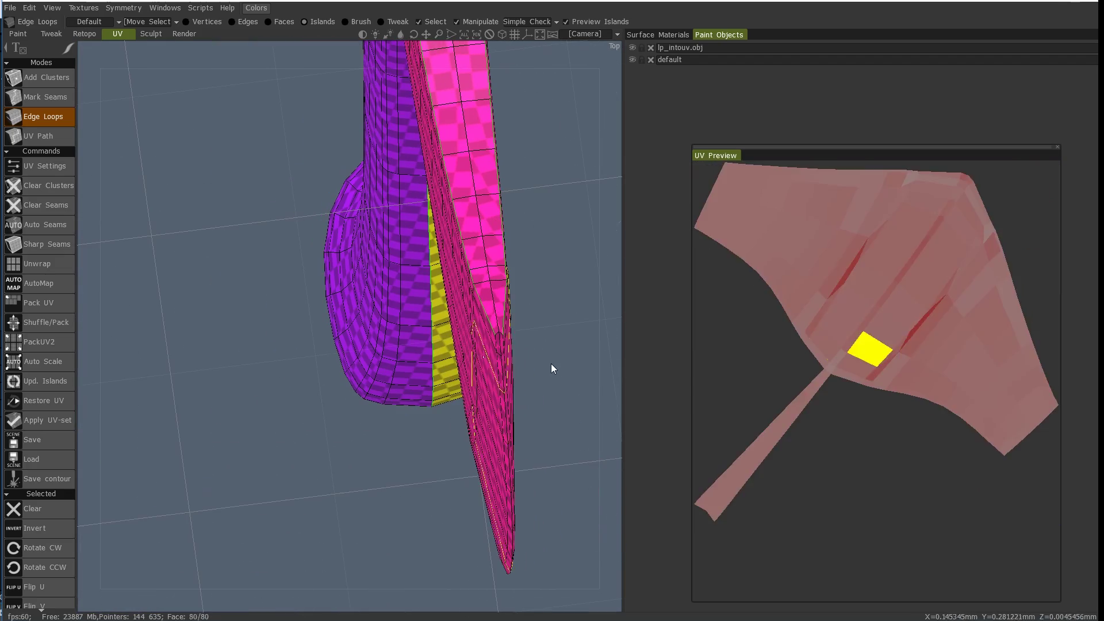
{"action": "scroll", "coordinate": [553, 366], "scroll_direction": "up", "scroll_amount": 3}
{"action": "left_click", "coordinate": [568, 334]}
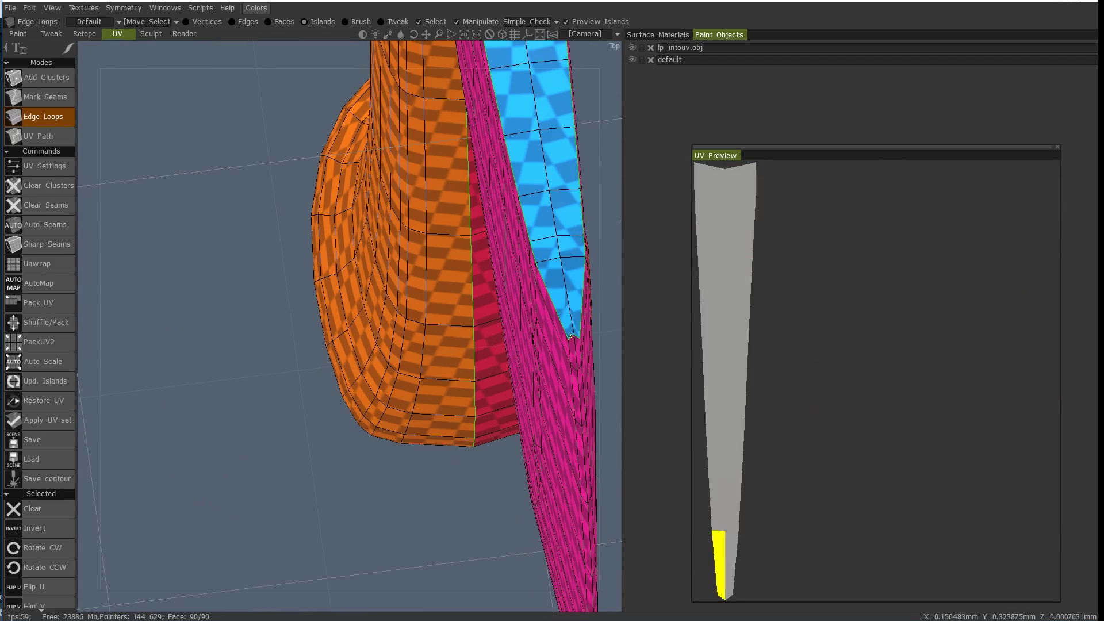
Mark a seam along the side edge of the spike's narrow ridge and clear its centre seam to form one strip island.
{"action": "right_click_drag", "start_coordinate": [263, 333], "coordinate": [245, 251]}
{"action": "left_click_drag", "start_coordinate": [245, 250], "coordinate": [454, 296]}
{"action": "right_click_drag", "start_coordinate": [174, 395], "coordinate": [304, 380]}
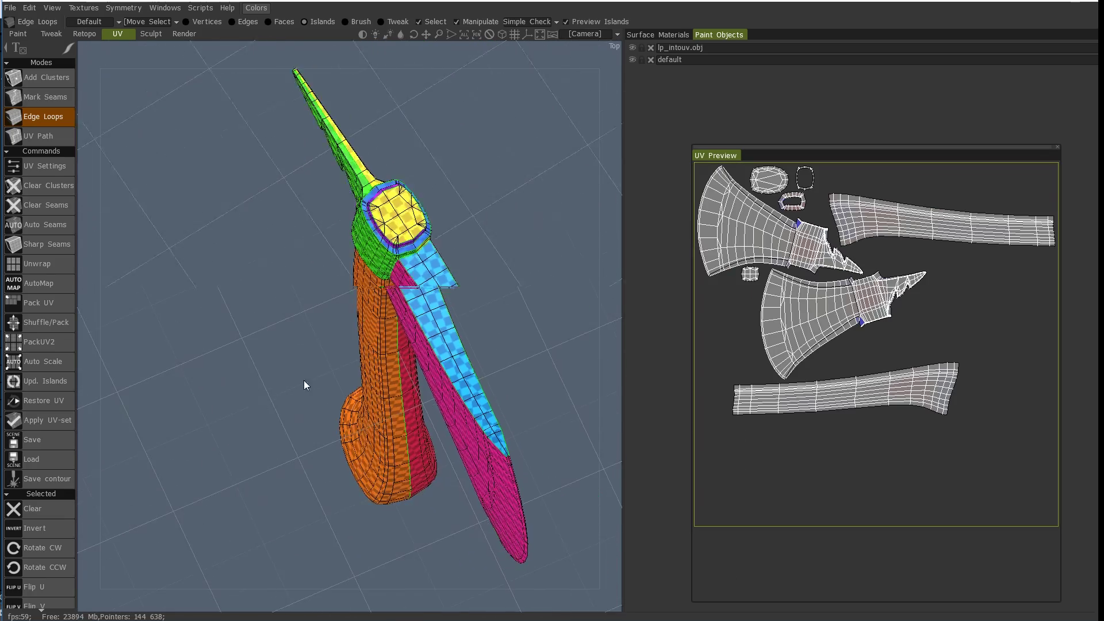
{"action": "left_click_drag", "start_coordinate": [304, 380], "coordinate": [341, 224]}
{"action": "scroll", "coordinate": [341, 224], "scroll_direction": "up", "scroll_amount": 3}
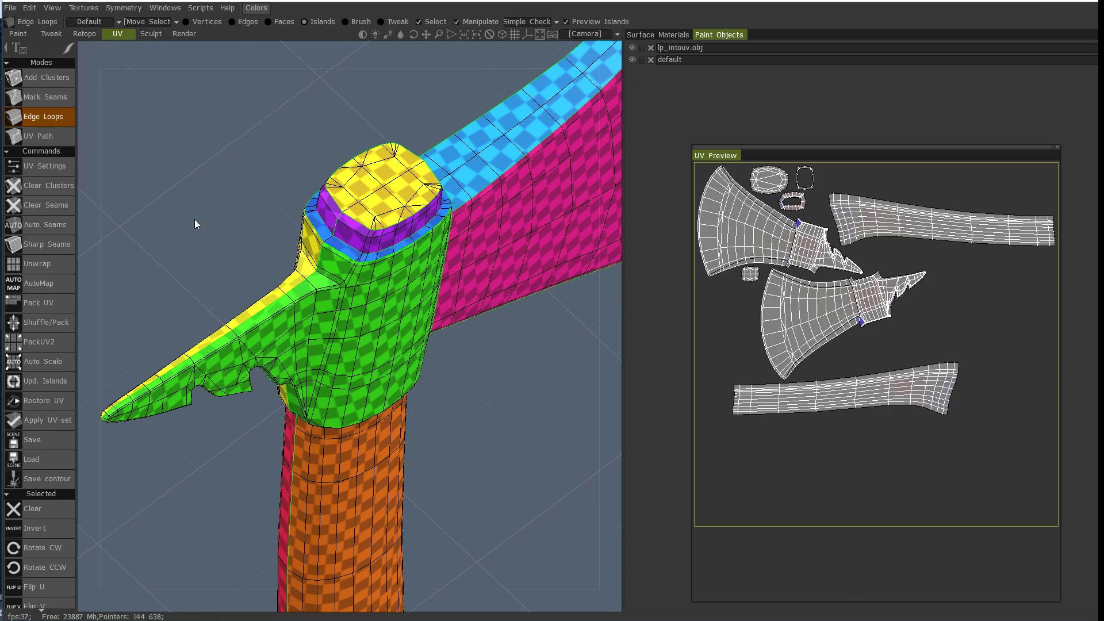
{"action": "left_click_drag", "start_coordinate": [195, 219], "coordinate": [317, 221]}
{"action": "left_click_drag", "start_coordinate": [449, 285], "coordinate": [373, 298]}
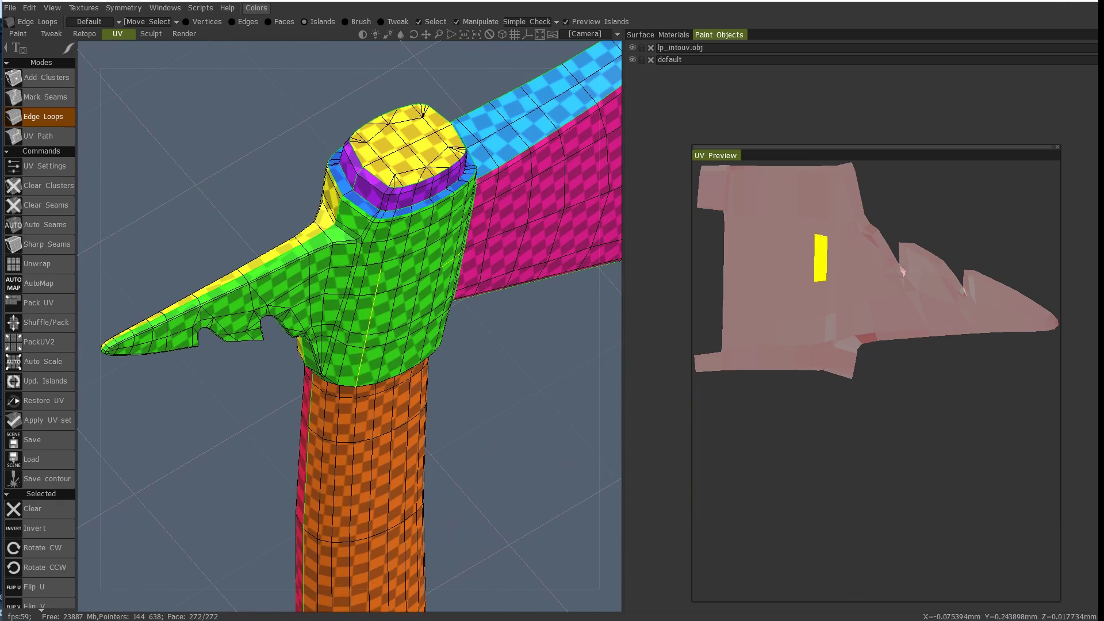
{"action": "left_click", "coordinate": [366, 231]}
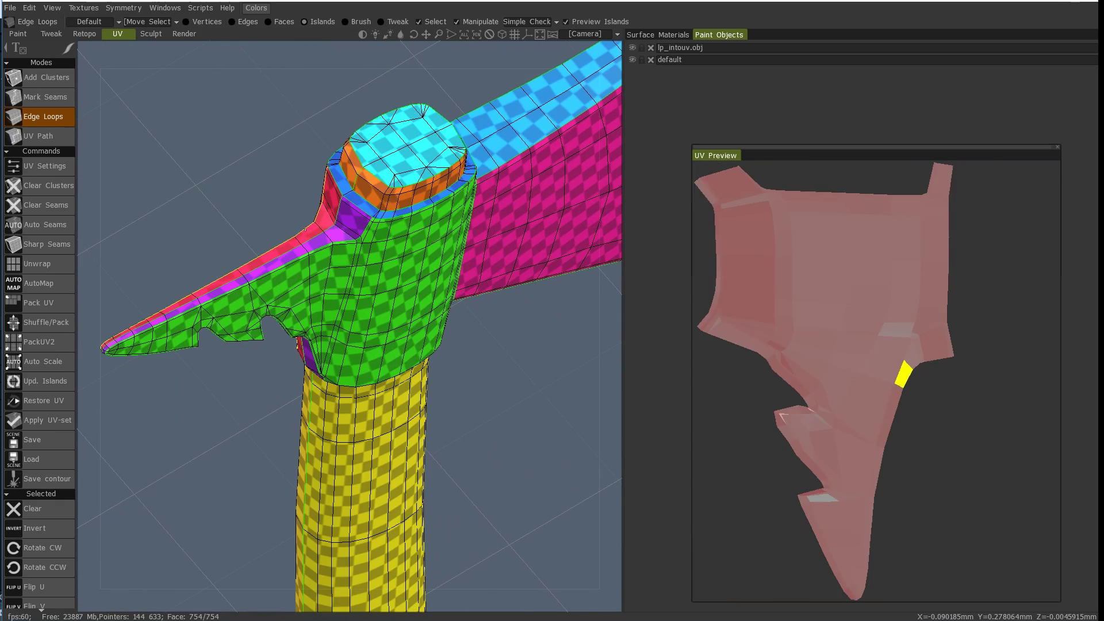
{"action": "left_click", "coordinate": [324, 229]}
{"action": "left_click", "coordinate": [324, 229], "text": "ctrl"}
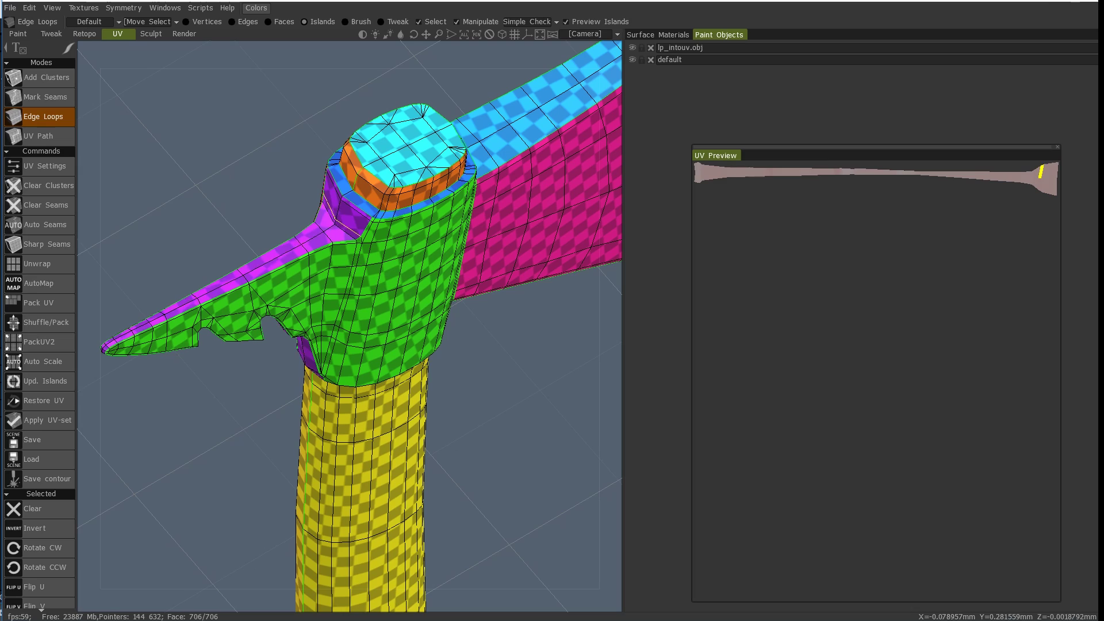
Mark seams across the base of the spike's upper ridge and at the spike's tip, isolating the ridge strip from the underside.
{"action": "left_click", "coordinate": [336, 227]}
{"action": "left_click_drag", "start_coordinate": [230, 202], "coordinate": [258, 267]}
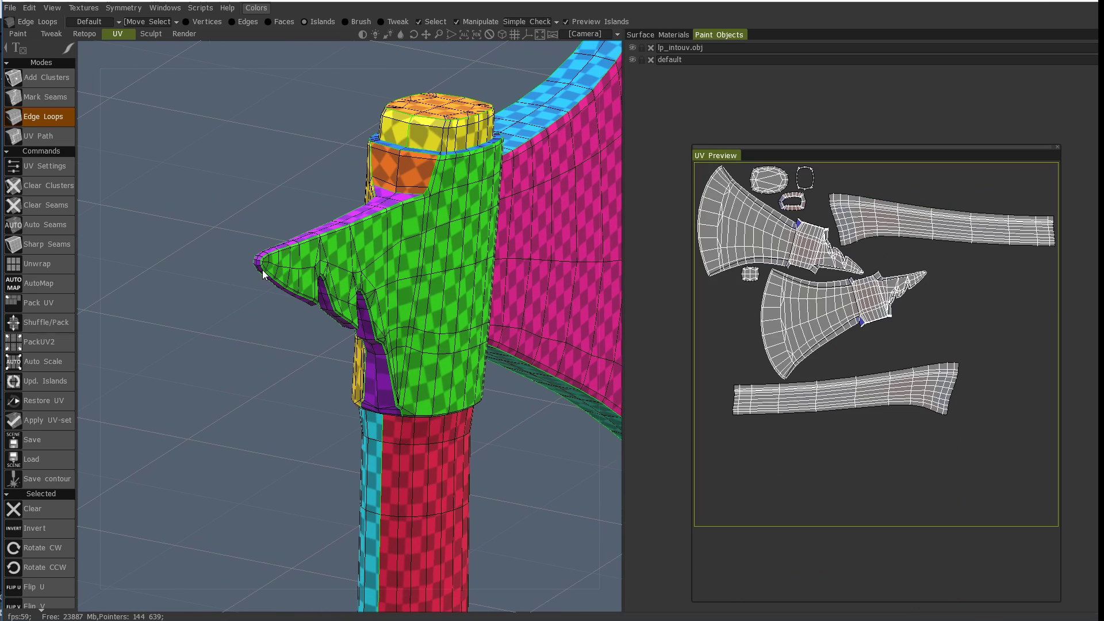
{"action": "scroll", "coordinate": [208, 251], "scroll_direction": "up", "scroll_amount": 2}
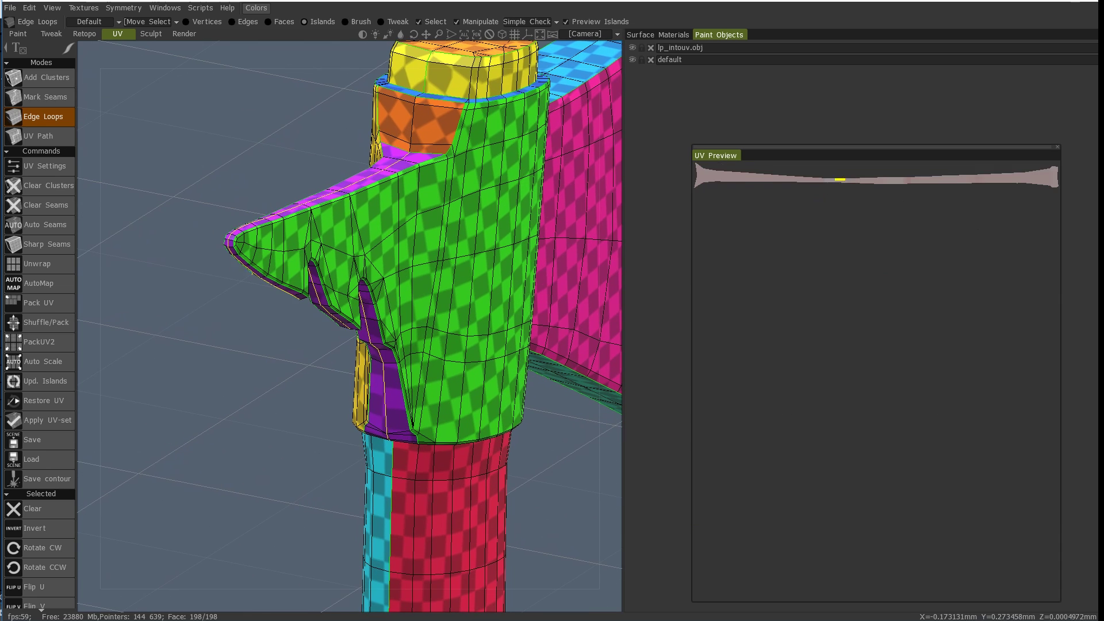
{"action": "left_click", "coordinate": [229, 239]}
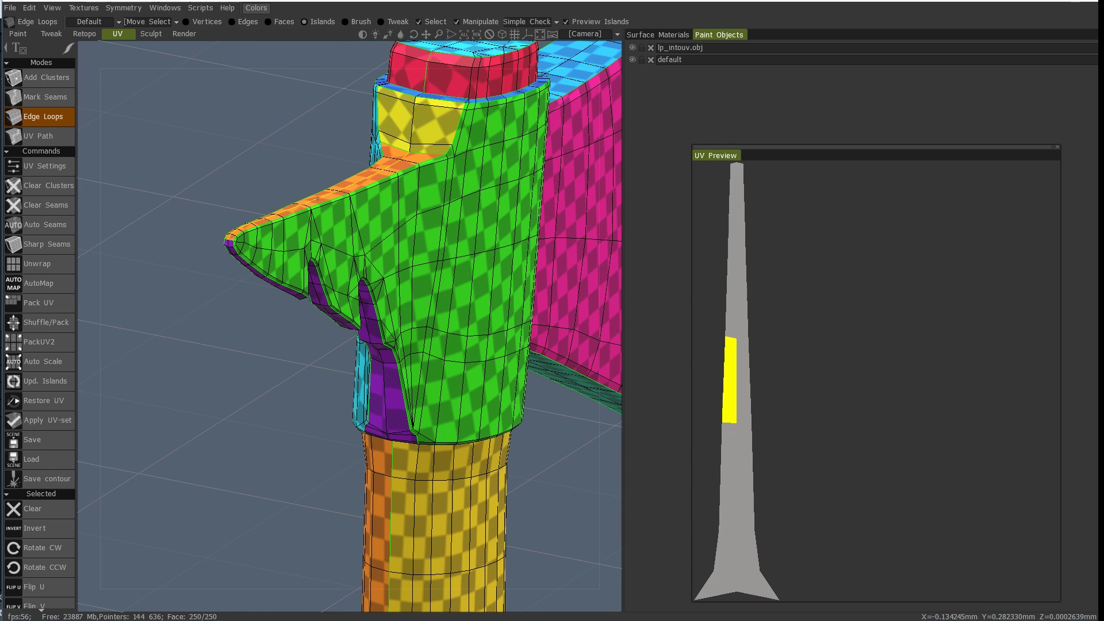
Mark edge-loop seams around the socket's lower rim where it meets the handle, forming a separate ring island.
{"action": "left_click_drag", "start_coordinate": [247, 170], "coordinate": [203, 341]}
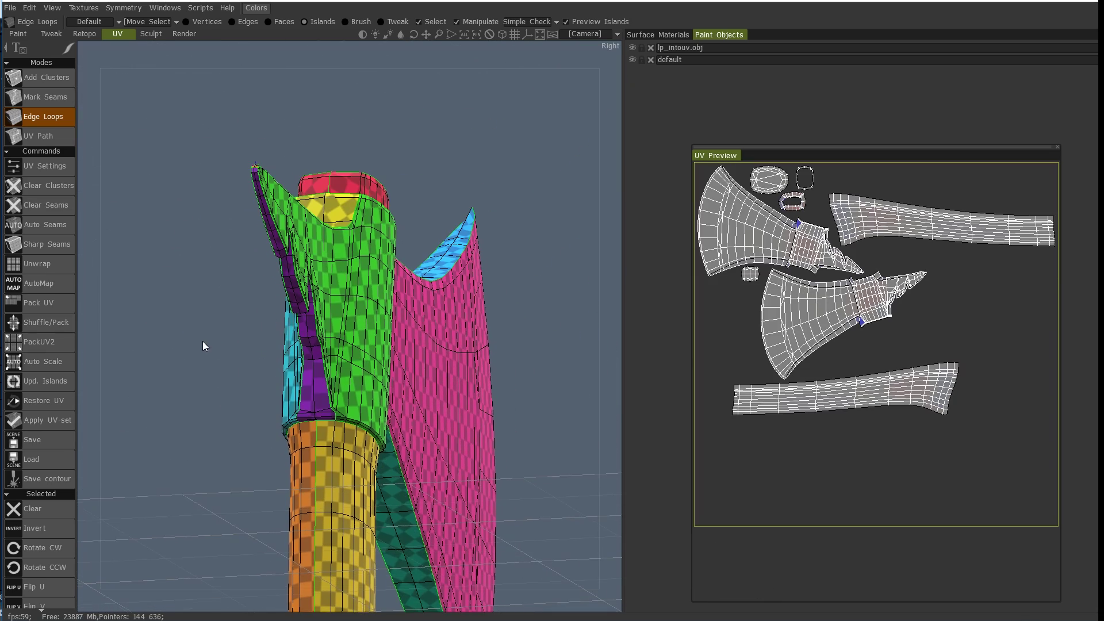
{"action": "right_click_drag", "start_coordinate": [214, 408], "coordinate": [342, 444]}
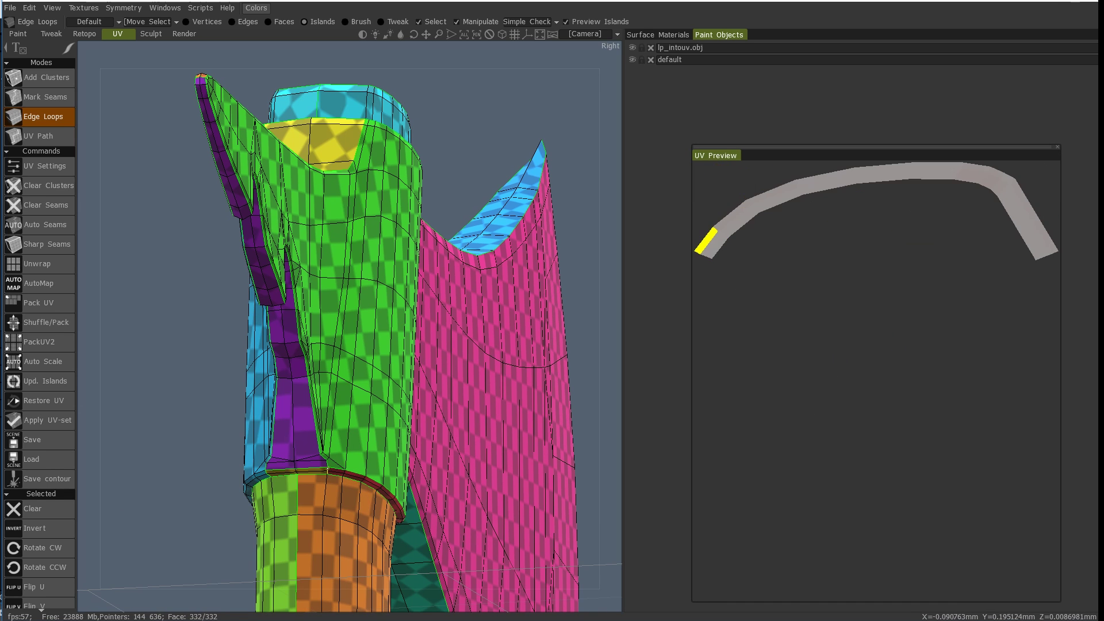
{"action": "left_click_drag", "start_coordinate": [172, 431], "coordinate": [272, 476]}
{"action": "left_click", "coordinate": [247, 476]}
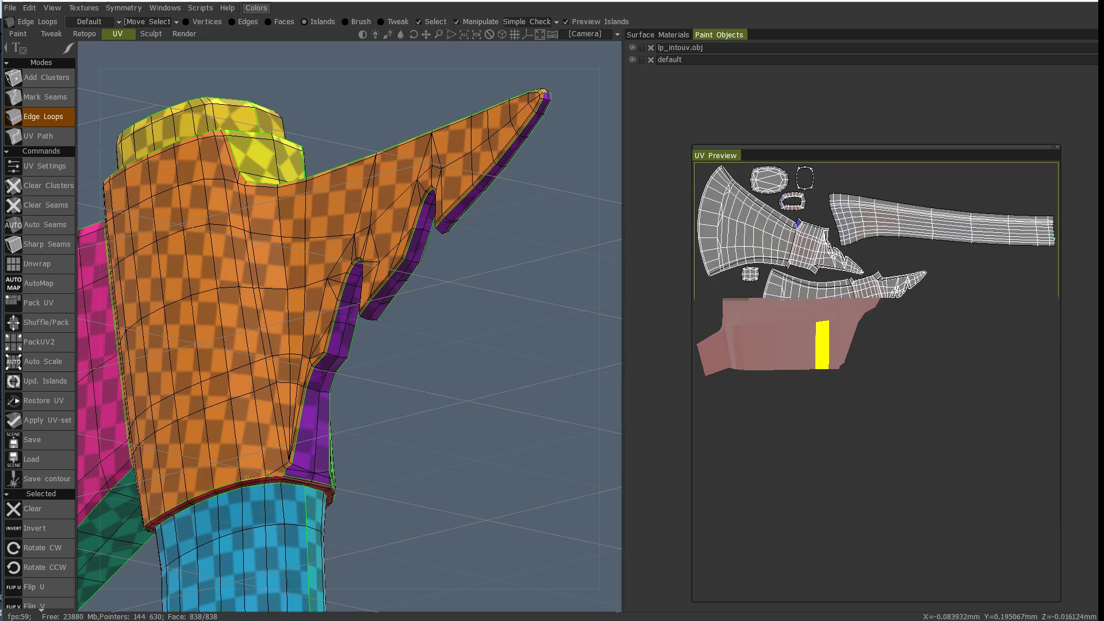
{"action": "left_click_drag", "start_coordinate": [540, 488], "coordinate": [431, 478]}
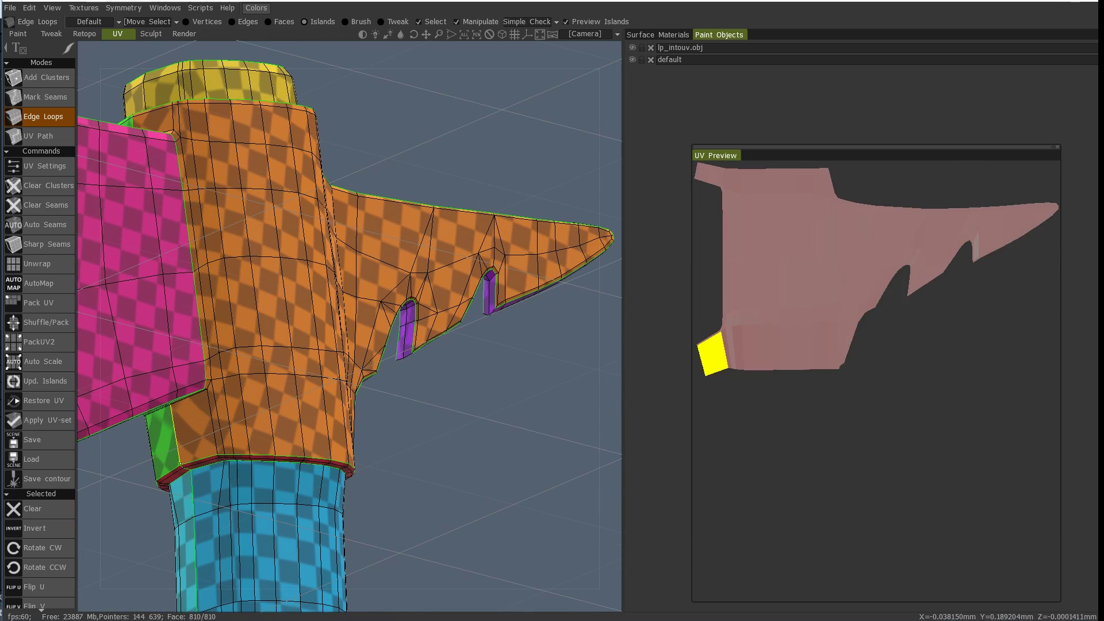
{"action": "left_click", "coordinate": [184, 468]}
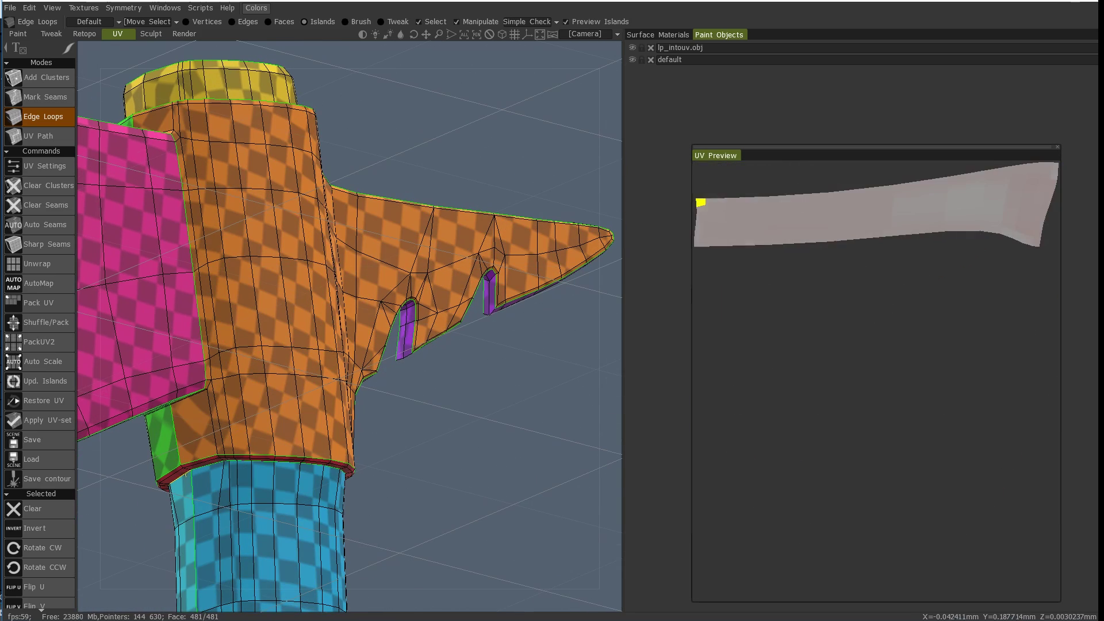
{"action": "left_click_drag", "start_coordinate": [387, 465], "coordinate": [531, 464]}
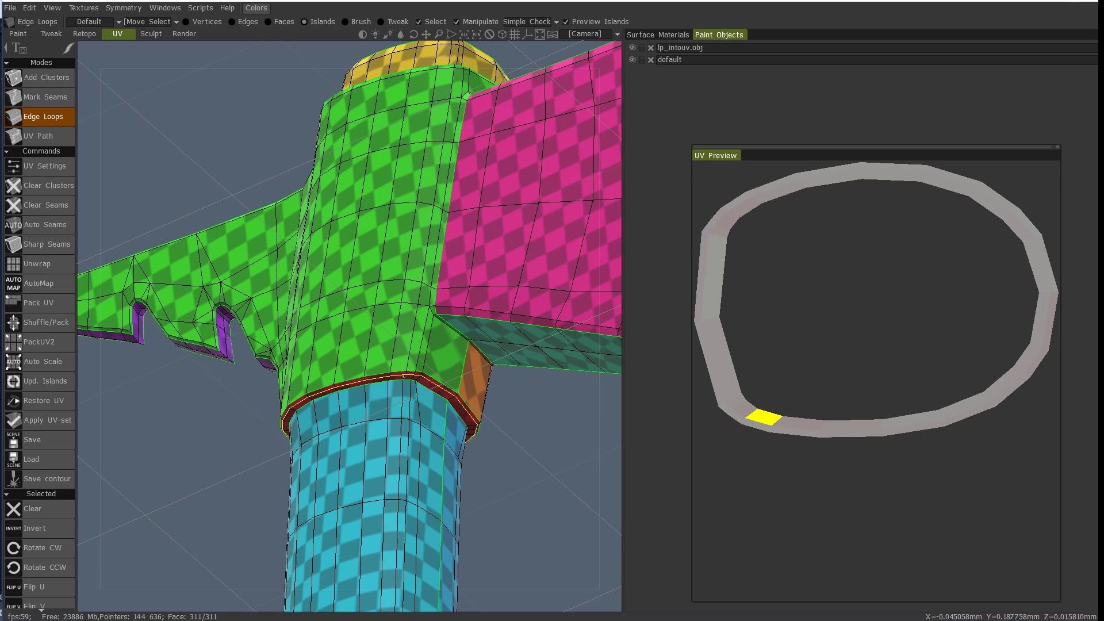
{"action": "left_click_drag", "start_coordinate": [202, 399], "coordinate": [186, 464]}
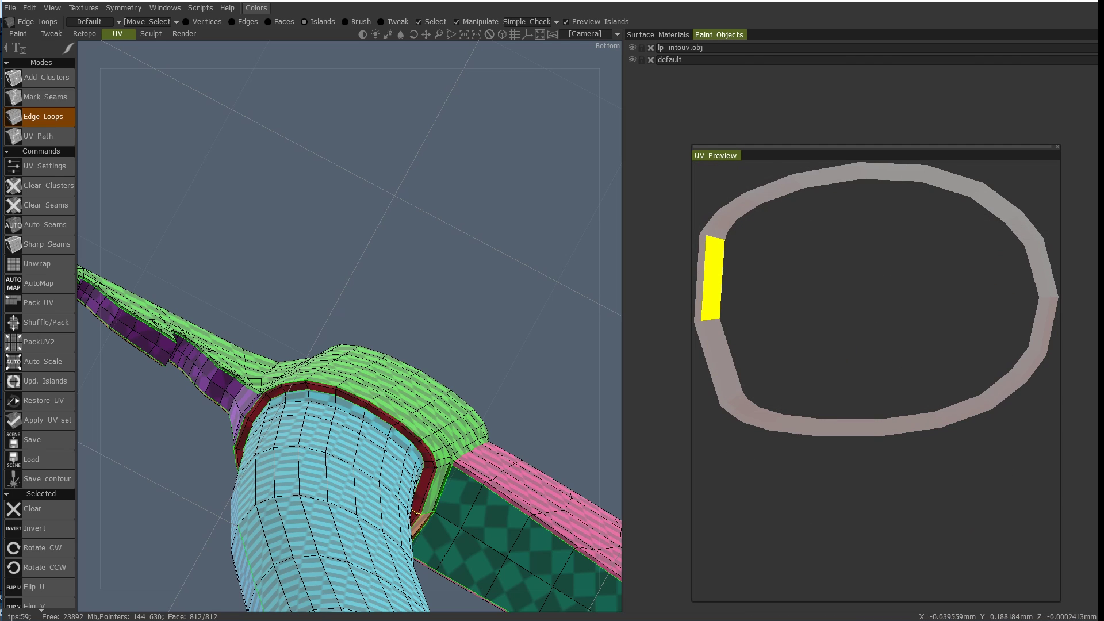
Mark seams across the spike's underside at the corners of both notches, splitting the underside strip into three islands.
{"action": "left_click_drag", "start_coordinate": [465, 305], "coordinate": [454, 379]}
{"action": "left_click_drag", "start_coordinate": [495, 253], "coordinate": [368, 350]}
{"action": "left_click_drag", "start_coordinate": [455, 233], "coordinate": [442, 273]}
{"action": "left_click_drag", "start_coordinate": [402, 192], "coordinate": [379, 150]}
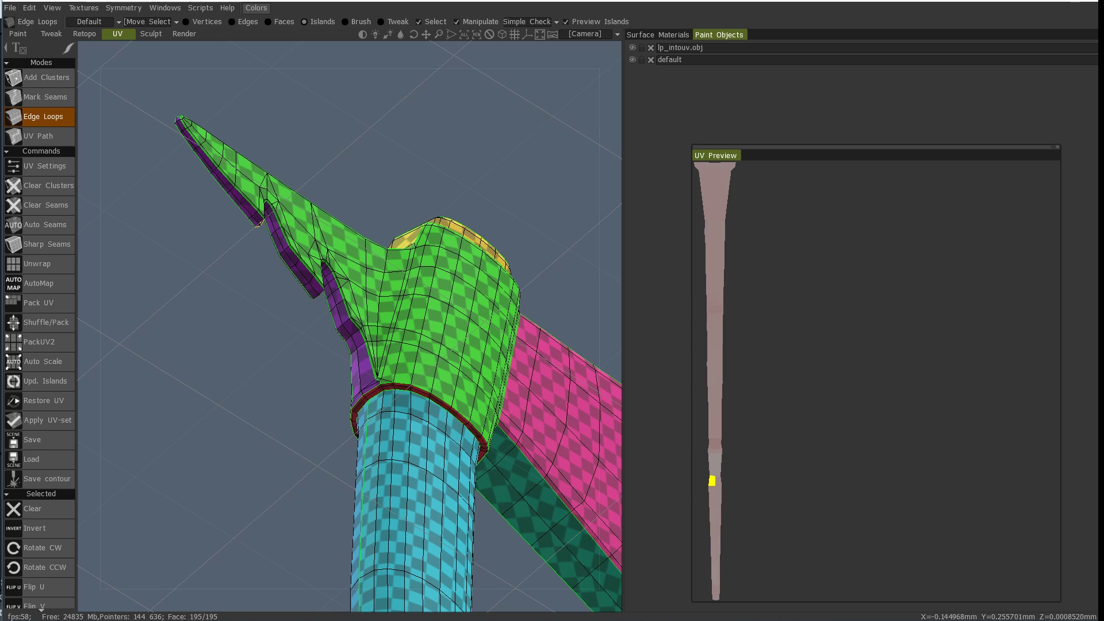
{"action": "middle_click_drag", "start_coordinate": [376, 160], "coordinate": [415, 231]}
{"action": "left_click_drag", "start_coordinate": [415, 231], "coordinate": [384, 218]}
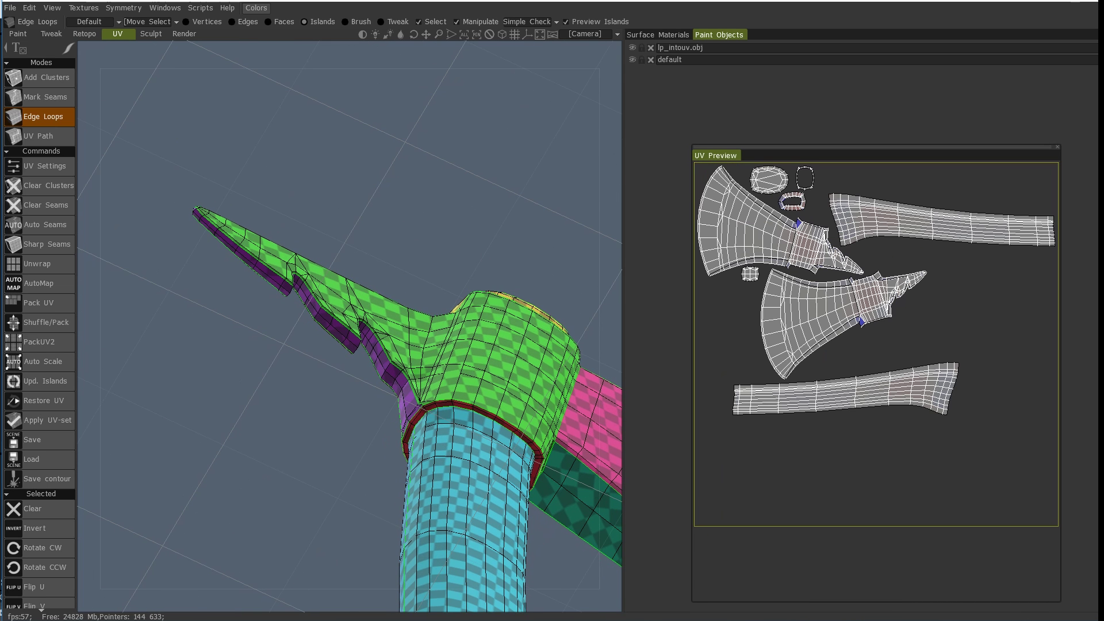
{"action": "left_click", "coordinate": [291, 291]}
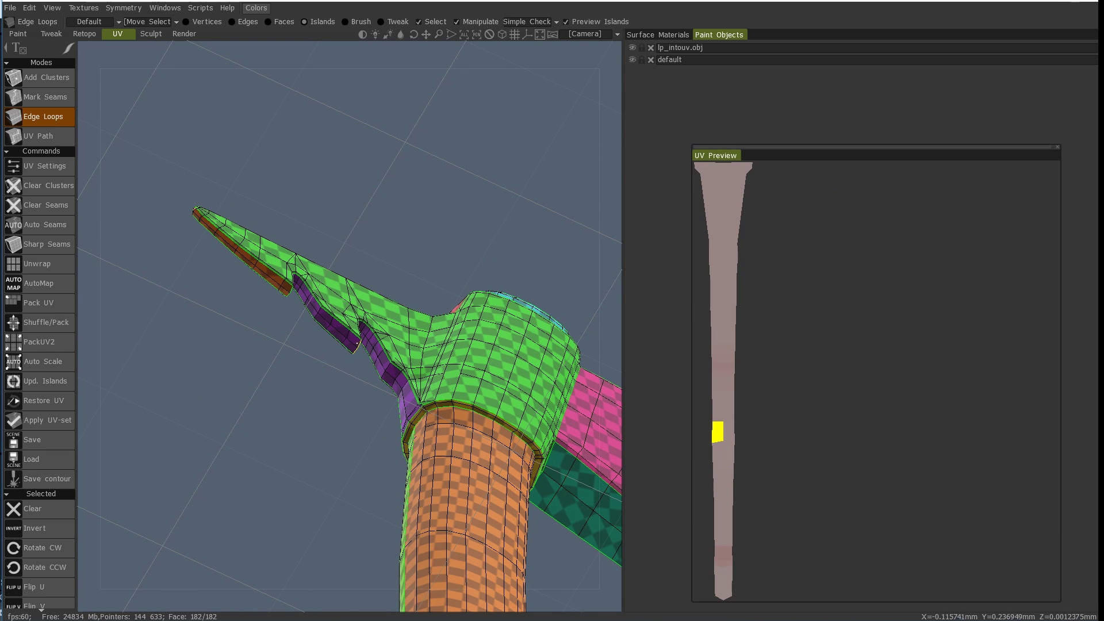
{"action": "left_click", "coordinate": [359, 345]}
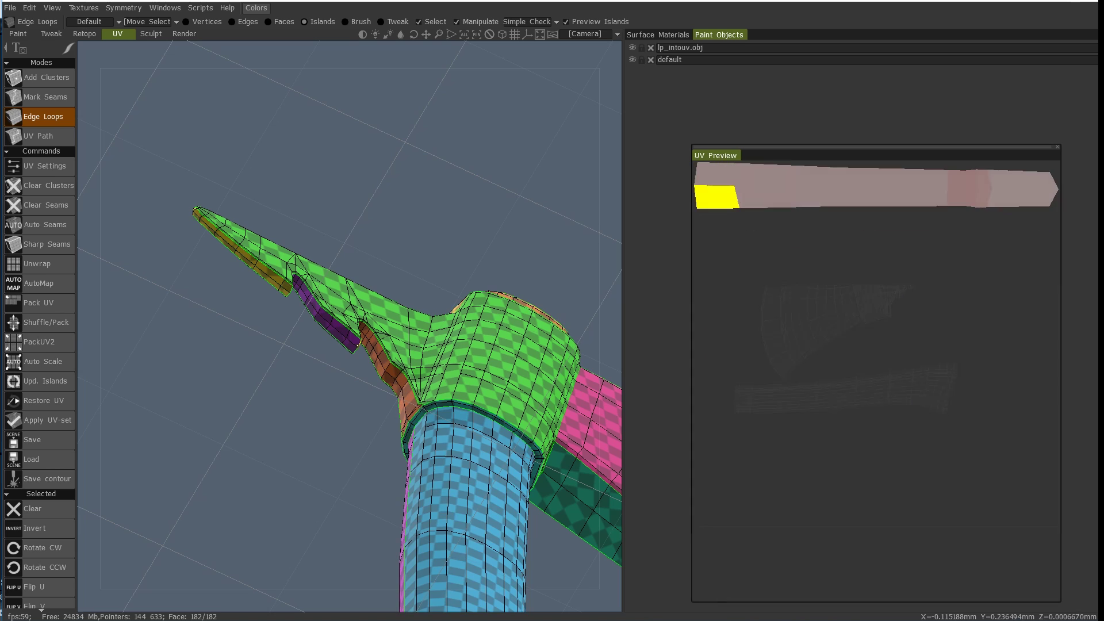
Unwrap the axe with the new socket and spike seams.
{"action": "left_click_drag", "start_coordinate": [404, 244], "coordinate": [294, 310]}
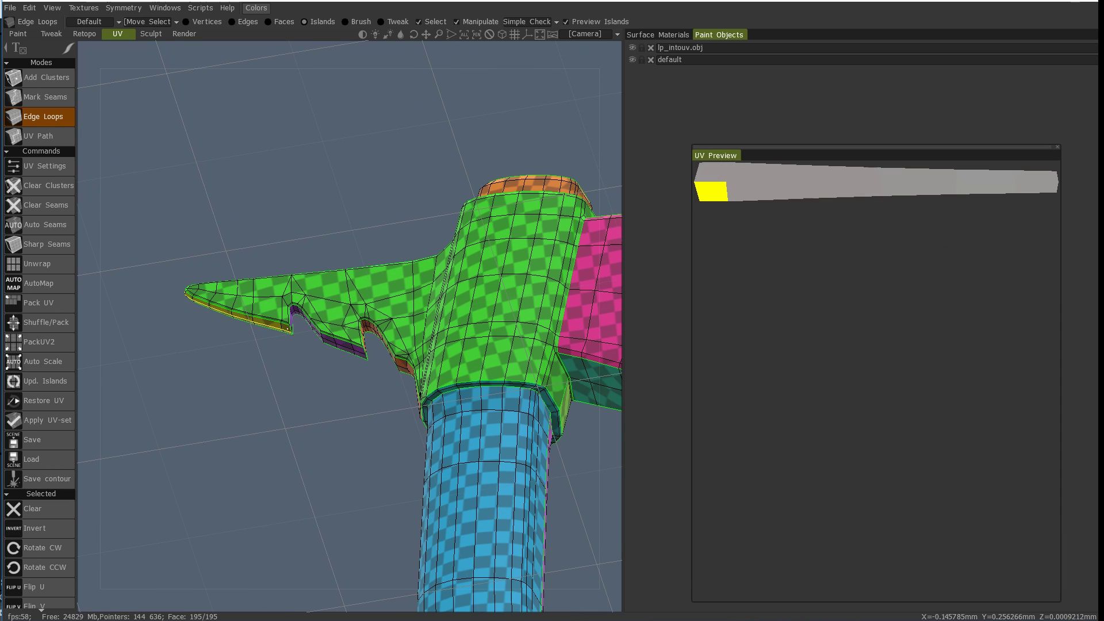
{"action": "left_click_drag", "start_coordinate": [321, 370], "coordinate": [208, 386]}
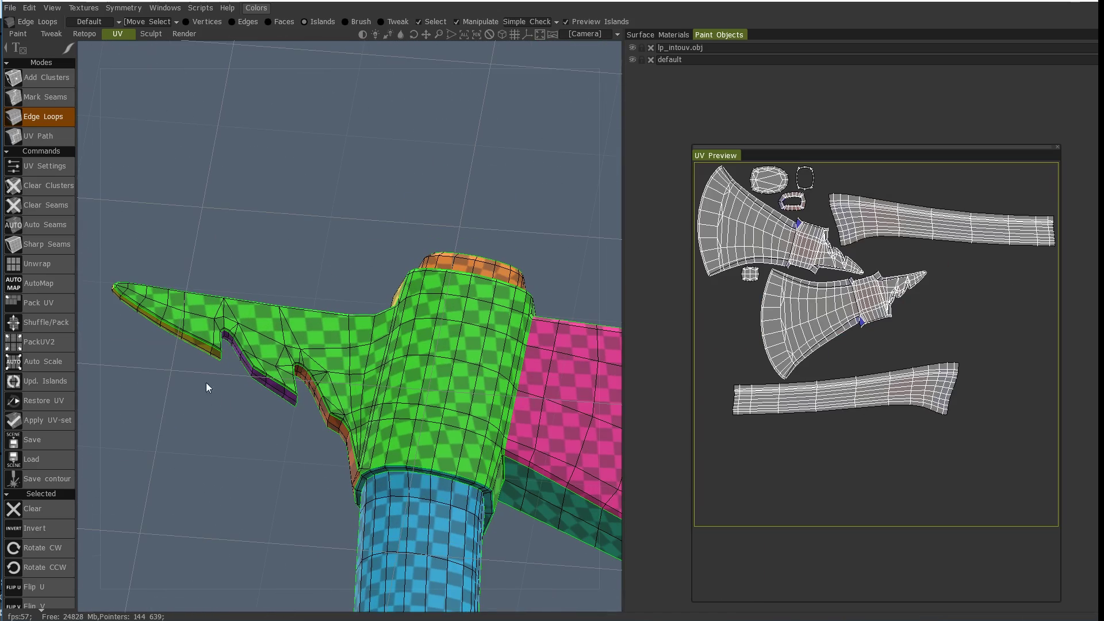
{"action": "left_click", "coordinate": [45, 267]}
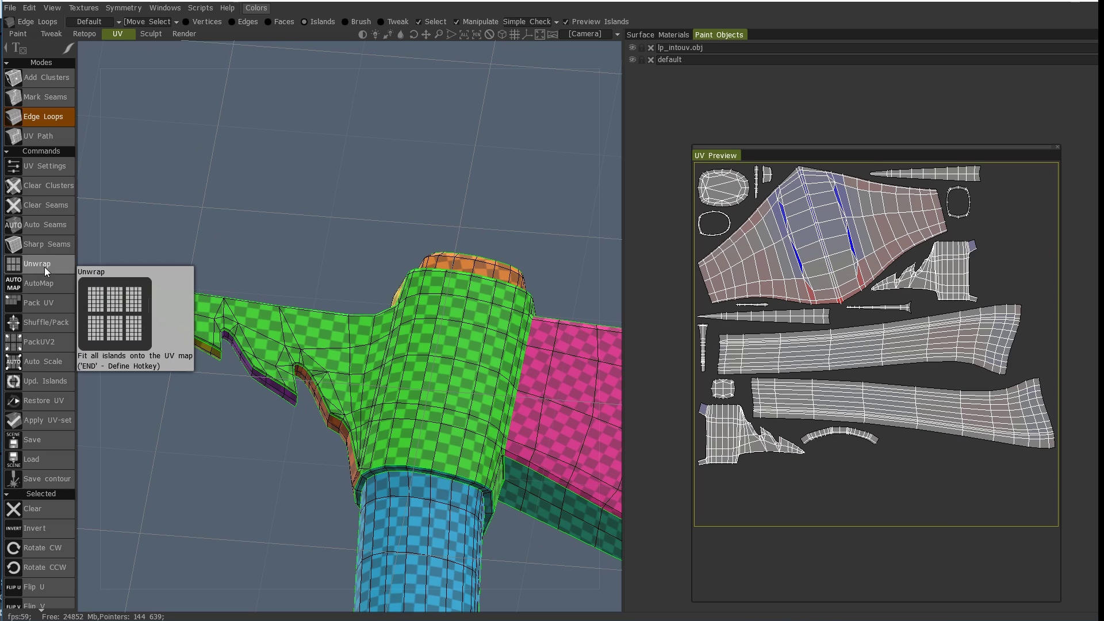
{"action": "right_click_drag", "start_coordinate": [281, 216], "coordinate": [329, 189]}
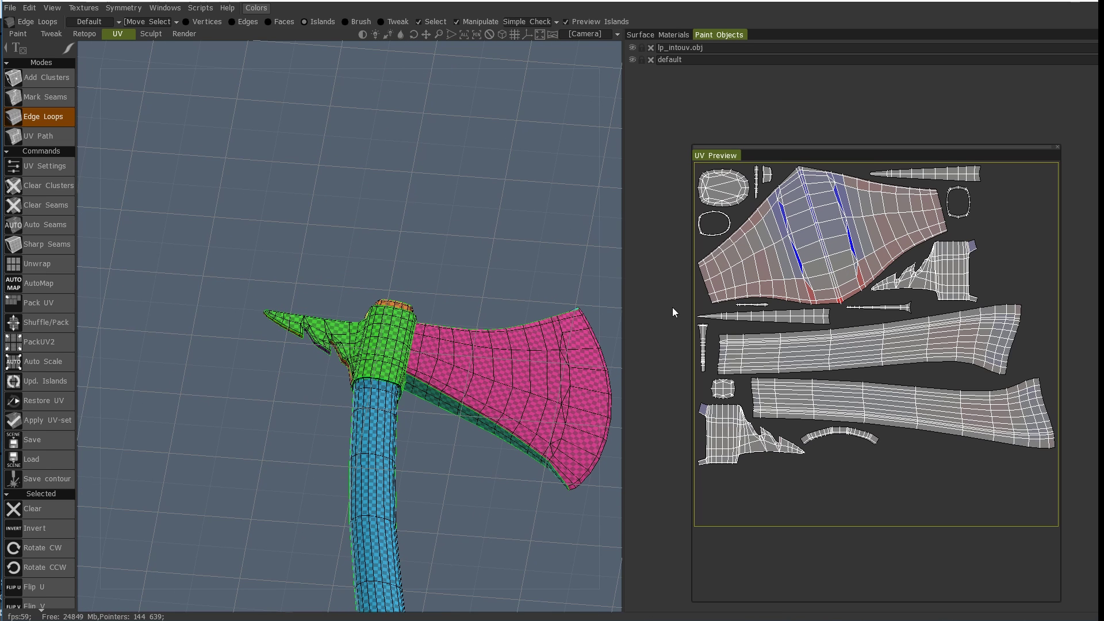
Select the distorted blade island to locate it on the model, and mark edge-loop seams along the blade's outer cutting edge.
{"action": "left_click", "coordinate": [819, 257]}
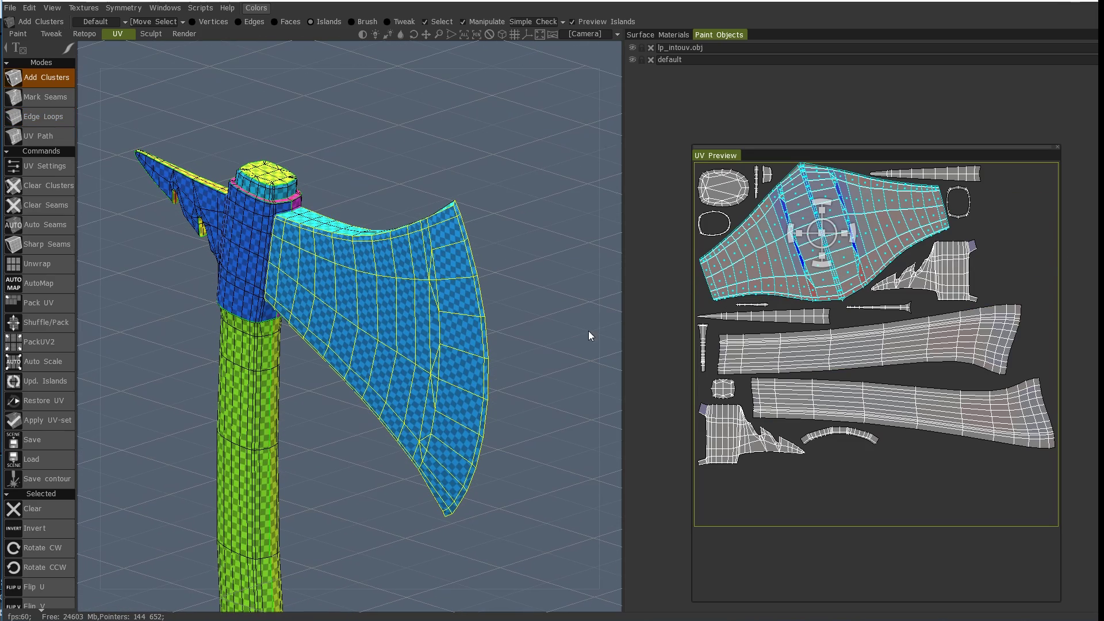
{"action": "mouse_move", "coordinate": [829, 237]}
{"action": "left_mouse_down"}
{"action": "mouse_move", "coordinate": [843, 241]}
{"action": "mouse_move", "coordinate": [829, 237]}
{"action": "left_mouse_up"}
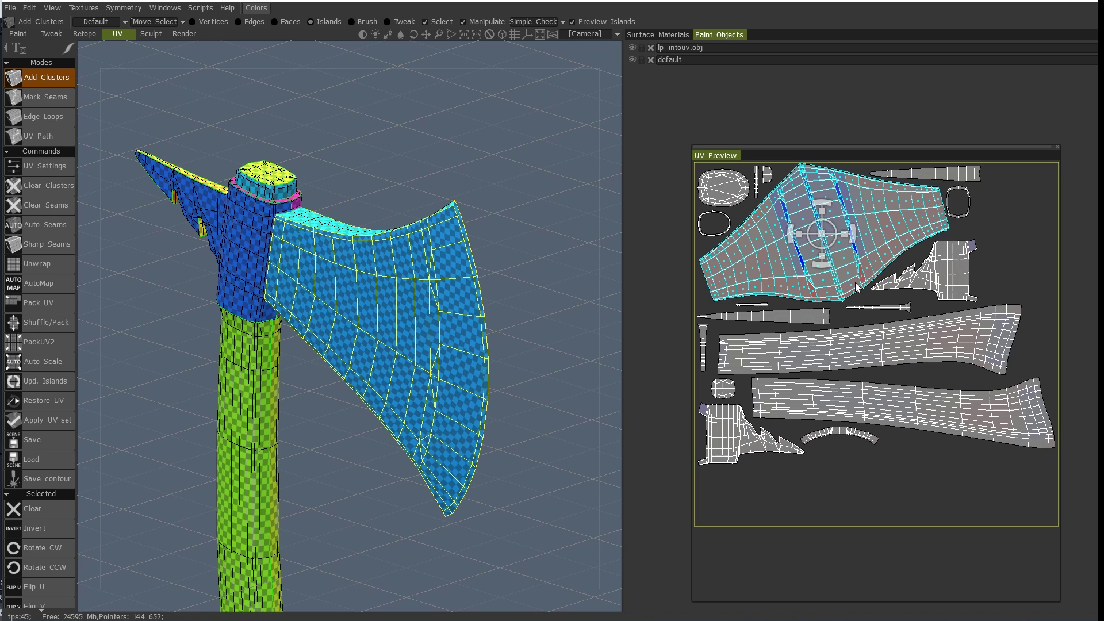
{"action": "left_click", "coordinate": [54, 114]}
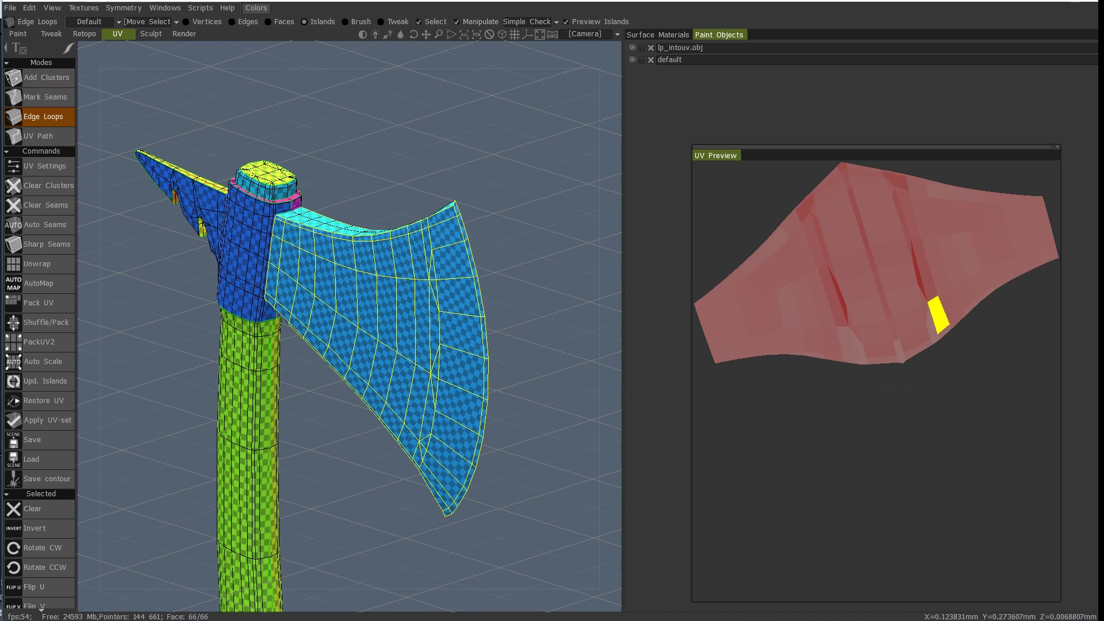
{"action": "left_click", "coordinate": [469, 253]}
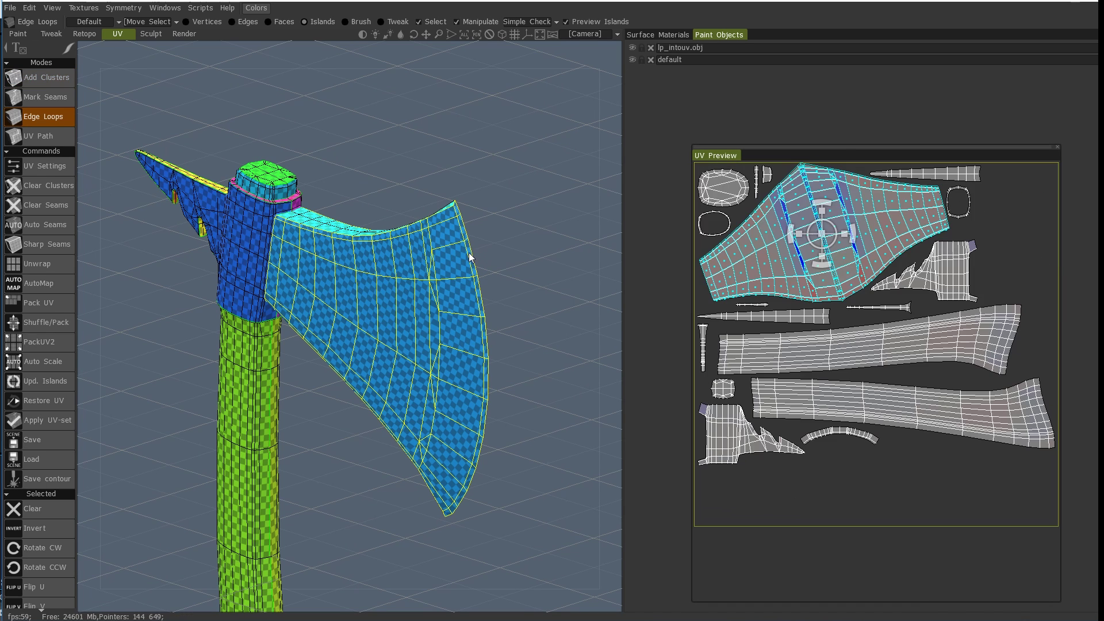
{"action": "left_click", "coordinate": [471, 255]}
{"action": "left_click", "coordinate": [460, 246]}
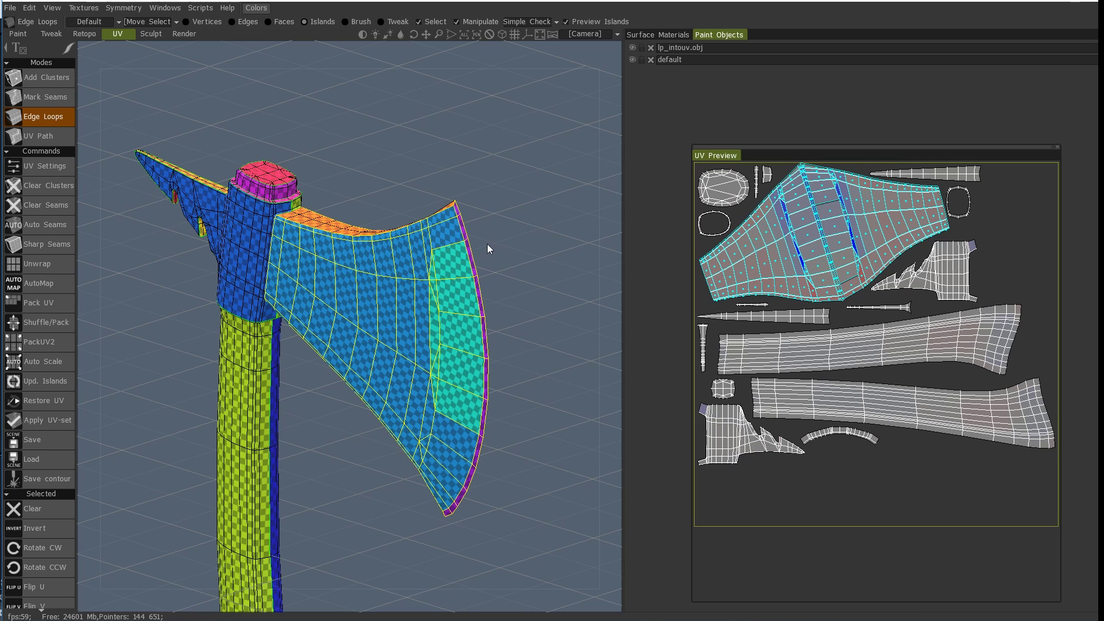
{"action": "left_click", "coordinate": [487, 244]}
{"action": "left_click", "coordinate": [813, 237]}
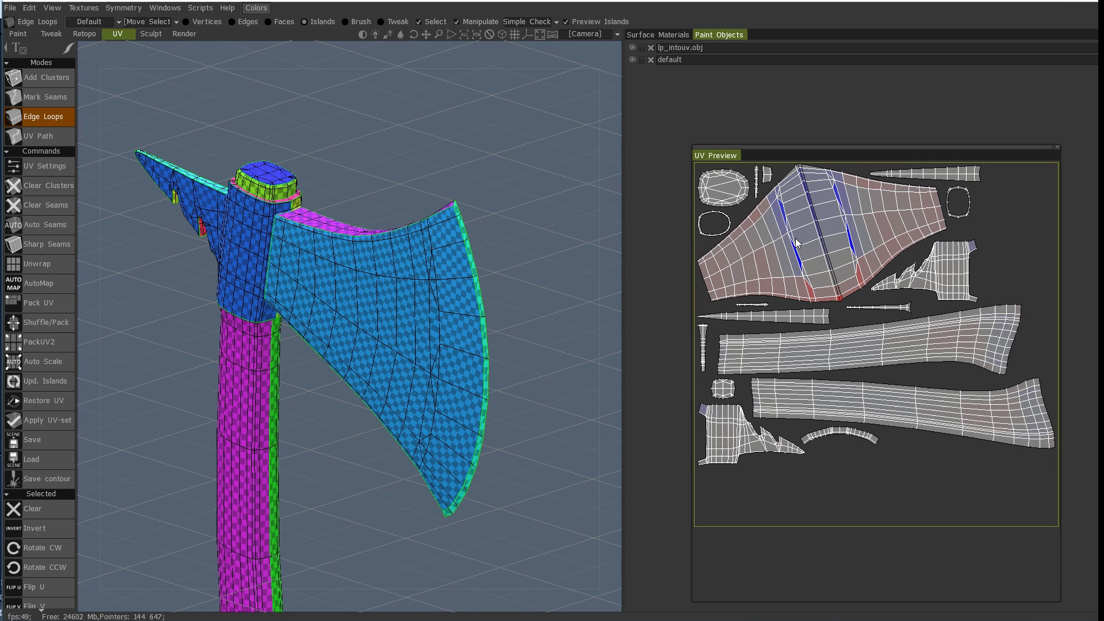
Clear the extra seam beside the blade's cutting edge, leaving one seam that divides the blade into two side islands.
{"action": "left_click_drag", "start_coordinate": [544, 234], "coordinate": [523, 260]}
{"action": "middle_click_drag", "start_coordinate": [509, 259], "coordinate": [483, 279]}
{"action": "right_click_drag", "start_coordinate": [534, 287], "coordinate": [527, 250]}
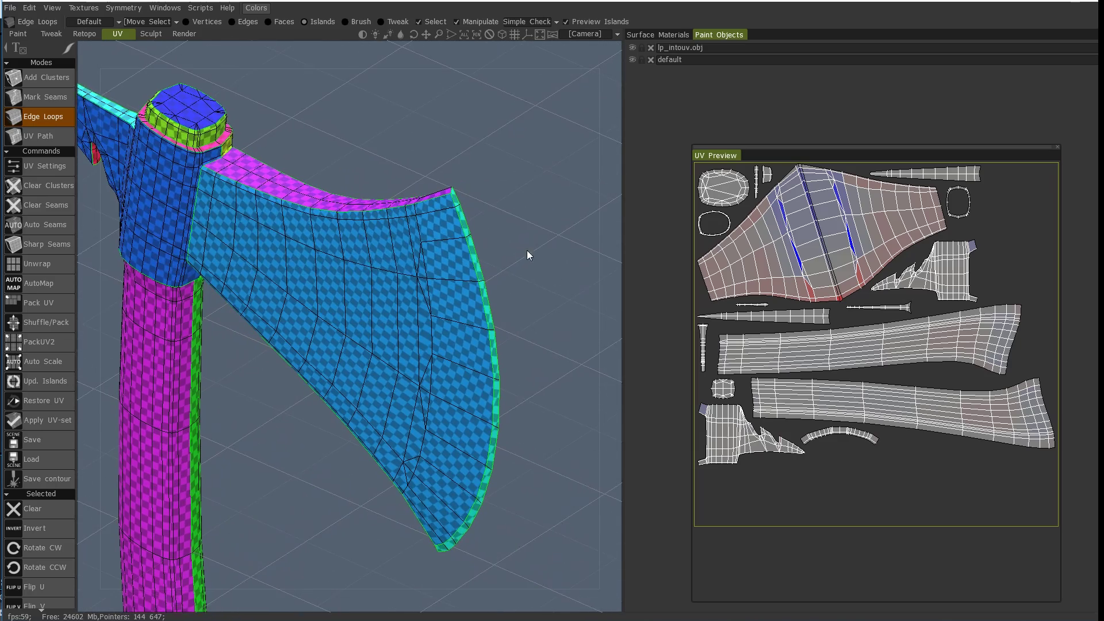
{"action": "middle_click_drag", "start_coordinate": [527, 251], "coordinate": [501, 259]}
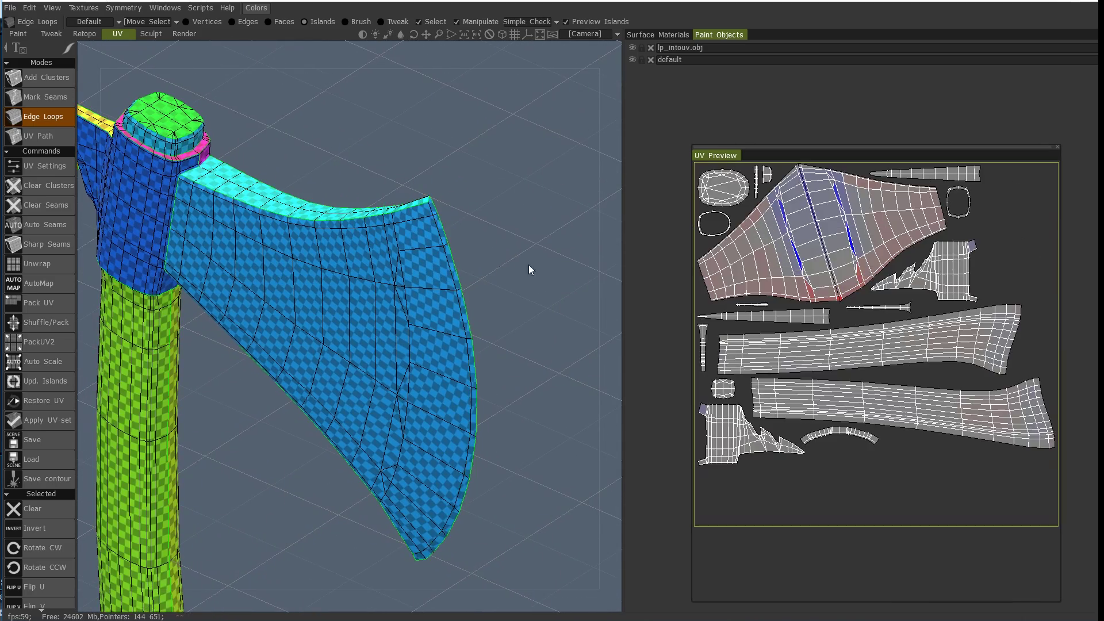
{"action": "left_click_drag", "start_coordinate": [529, 266], "coordinate": [488, 206]}
{"action": "mouse_move", "coordinate": [442, 233]}
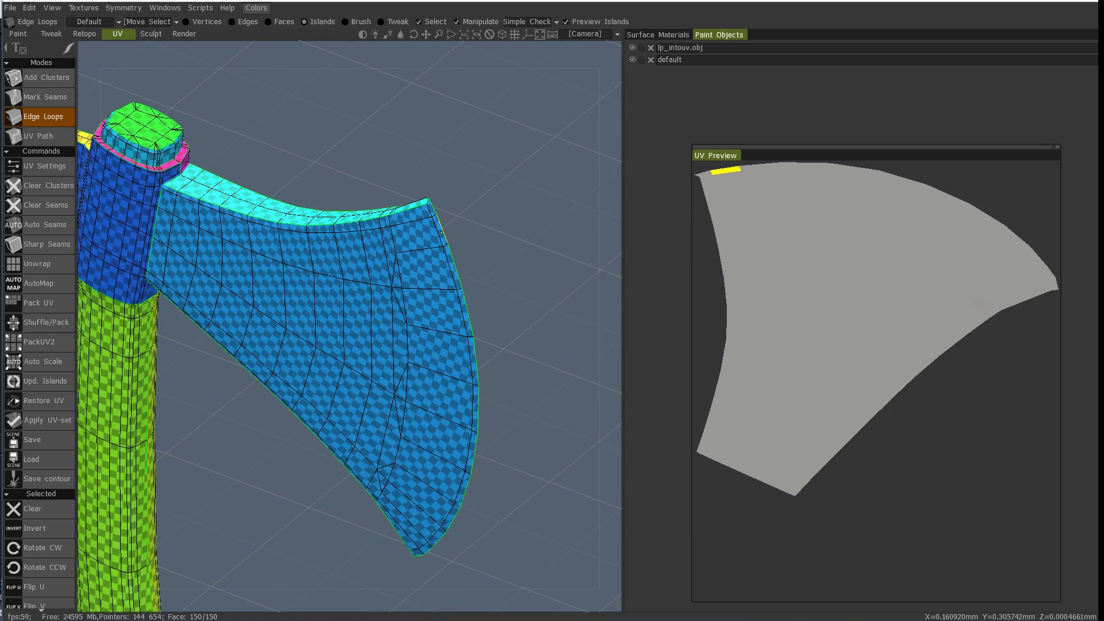
Unwrap the axe with the divided blade and examine the checker pattern on the blade.
{"action": "left_click_drag", "start_coordinate": [487, 241], "coordinate": [351, 235]}
{"action": "left_click_drag", "start_coordinate": [357, 340], "coordinate": [266, 264]}
{"action": "middle_click_drag", "start_coordinate": [266, 263], "coordinate": [254, 315]}
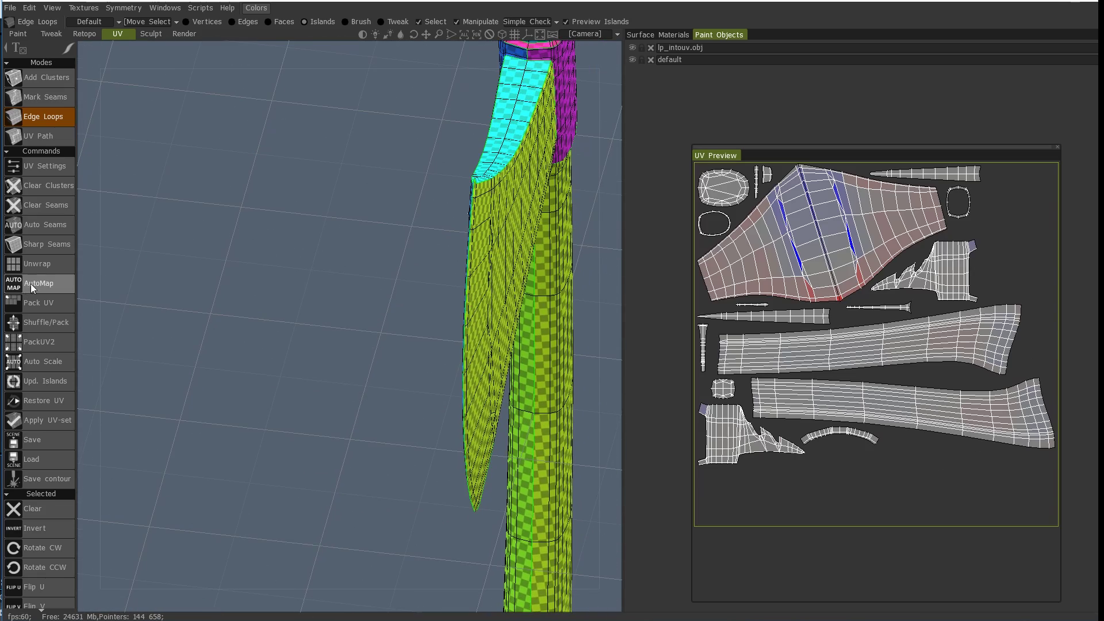
{"action": "left_click", "coordinate": [44, 265]}
{"action": "left_click_drag", "start_coordinate": [291, 316], "coordinate": [371, 297]}
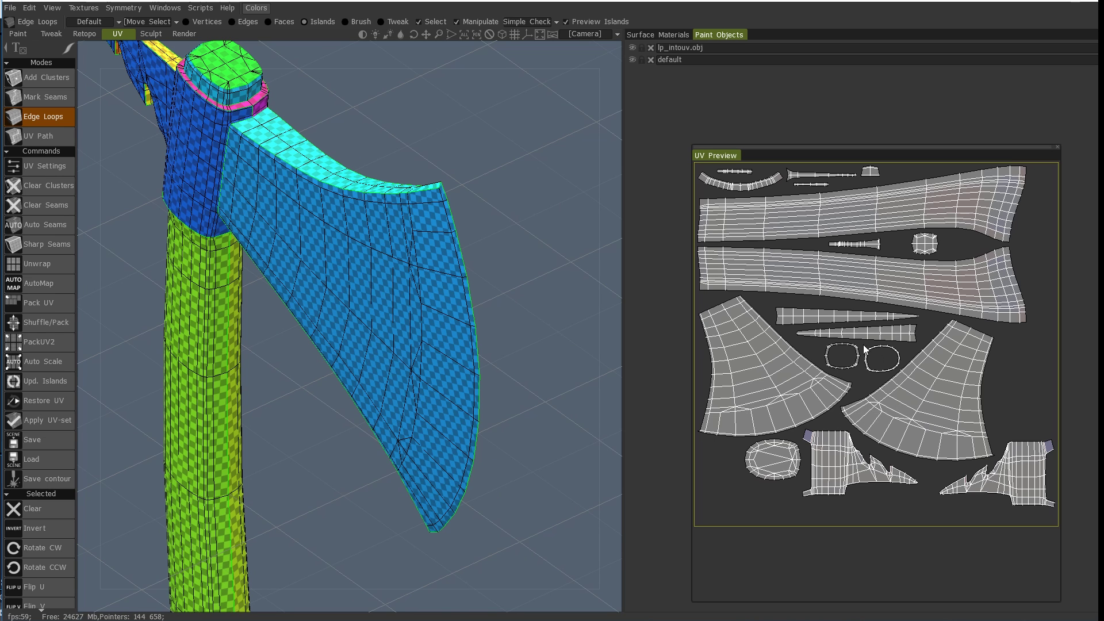
{"action": "left_click_drag", "start_coordinate": [568, 351], "coordinate": [575, 304]}
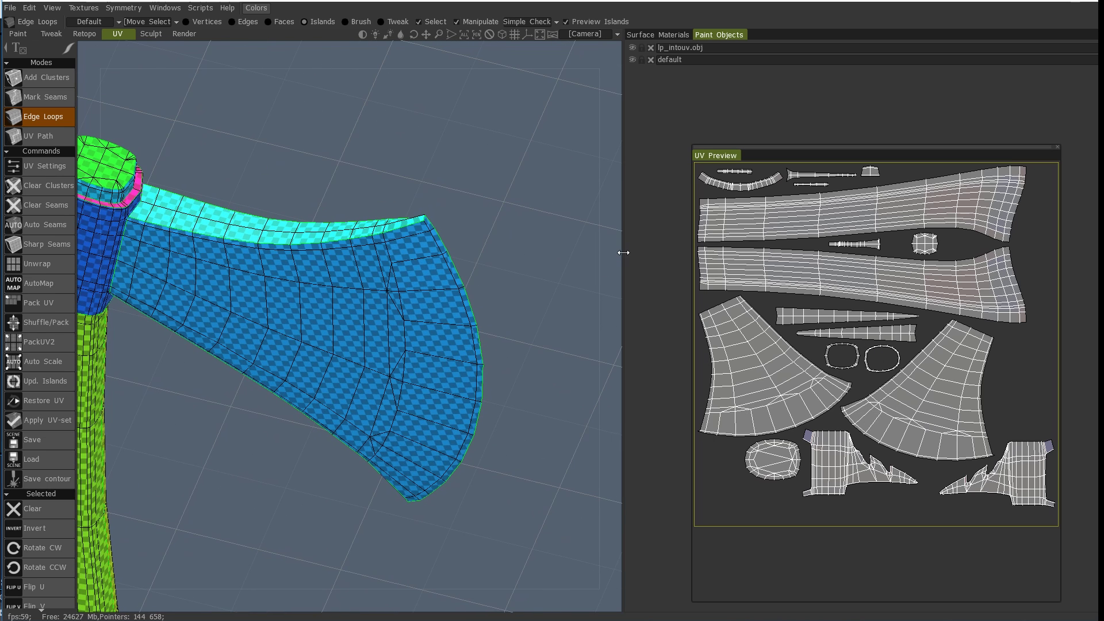
Widen the 3D viewport, shrink the UV Preview window and move it clear of the model.
{"action": "left_click_drag", "start_coordinate": [623, 253], "coordinate": [820, 261]}
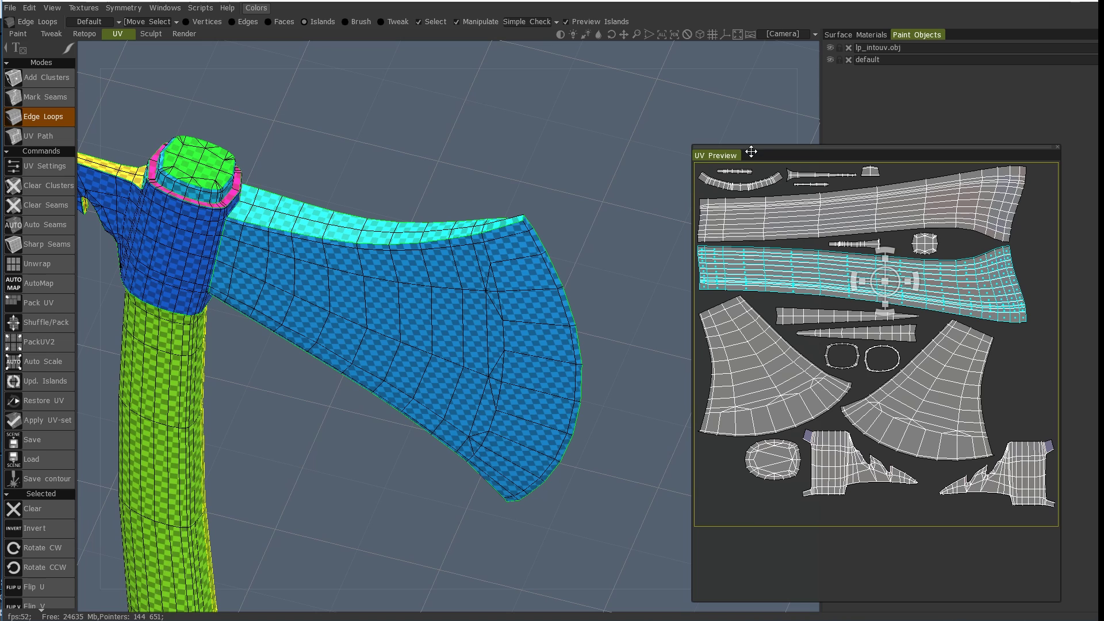
{"action": "left_click_drag", "start_coordinate": [790, 148], "coordinate": [1002, 161]}
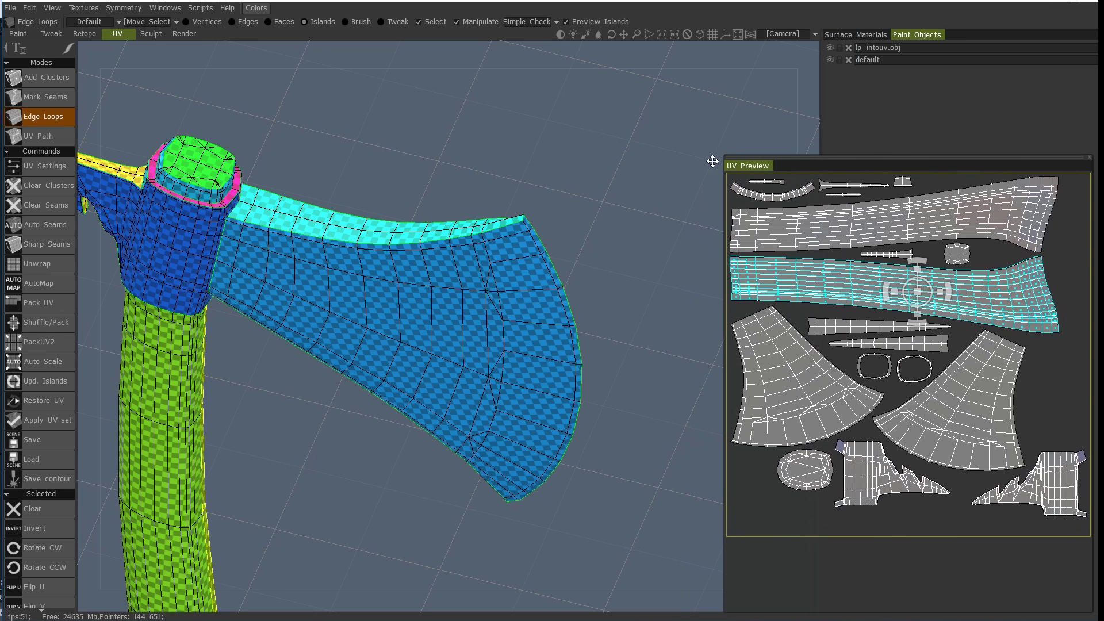
{"action": "left_click_drag", "start_coordinate": [783, 160], "coordinate": [683, 142]}
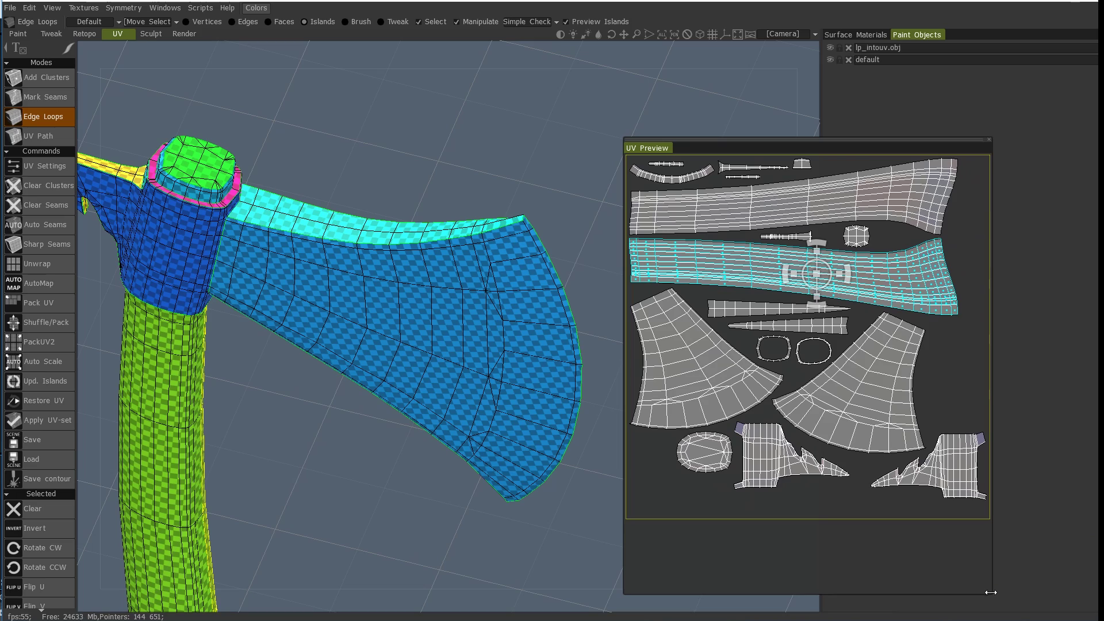
{"action": "left_click_drag", "start_coordinate": [990, 592], "coordinate": [827, 477]}
{"action": "left_click_drag", "start_coordinate": [722, 140], "coordinate": [955, 107]}
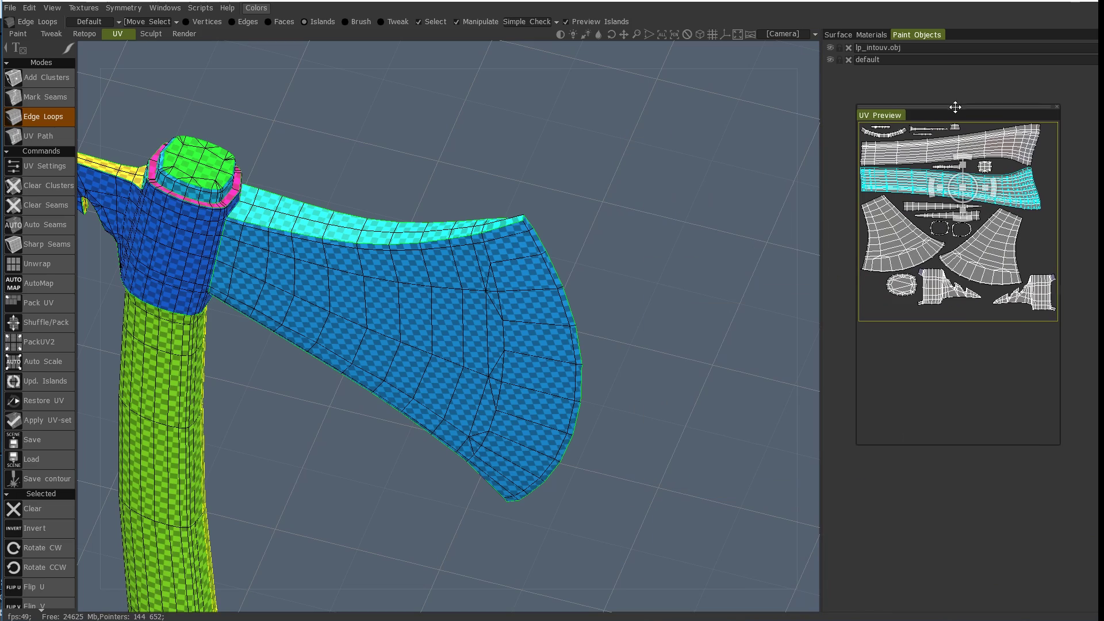
{"action": "middle_click_drag", "start_coordinate": [660, 429], "coordinate": [708, 371]}
{"action": "right_click_drag", "start_coordinate": [708, 371], "coordinate": [595, 401]}
{"action": "middle_click_drag", "start_coordinate": [595, 402], "coordinate": [609, 408]}
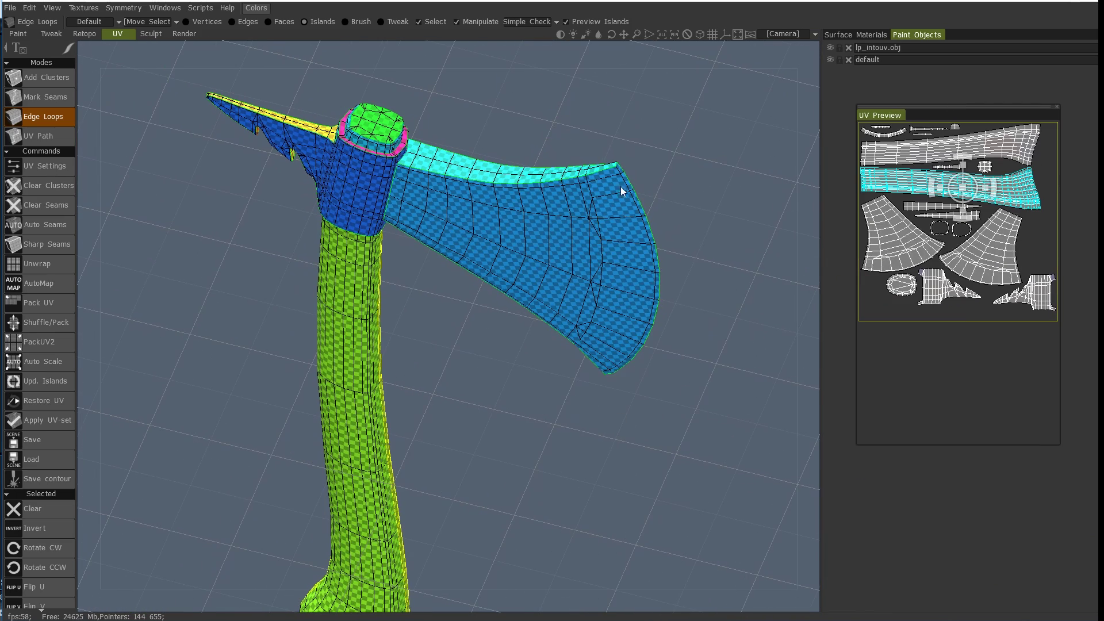
Set the UV checker style to Complex Checker so lettering appears on the whole axe.
{"action": "left_click_drag", "start_coordinate": [465, 302], "coordinate": [471, 312]}
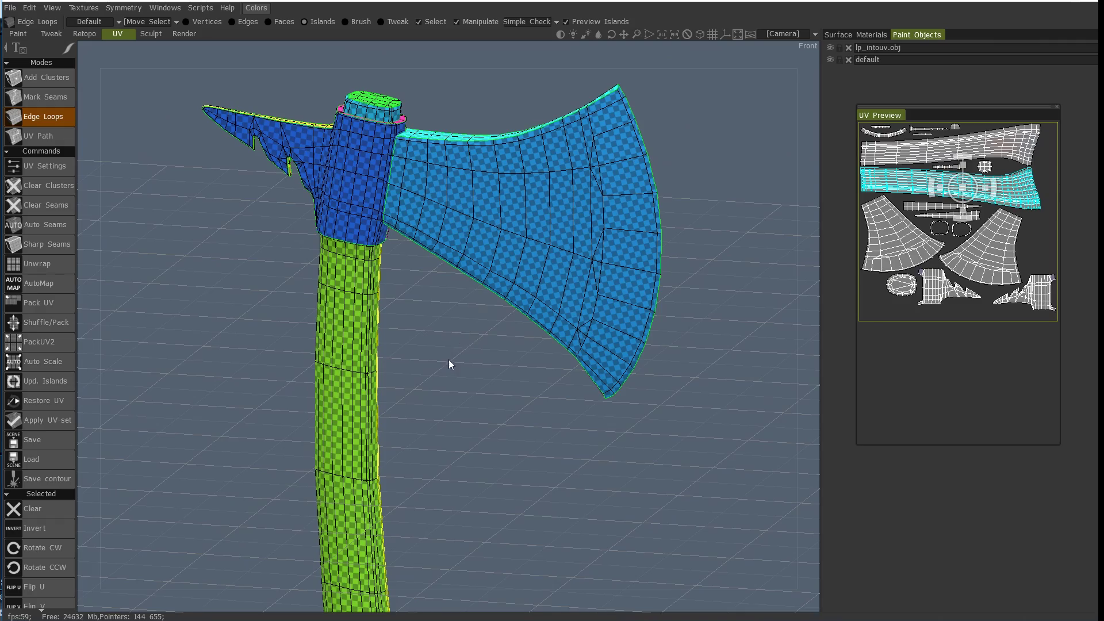
{"action": "middle_click_drag", "start_coordinate": [448, 359], "coordinate": [485, 313]}
{"action": "left_click_drag", "start_coordinate": [485, 313], "coordinate": [463, 374]}
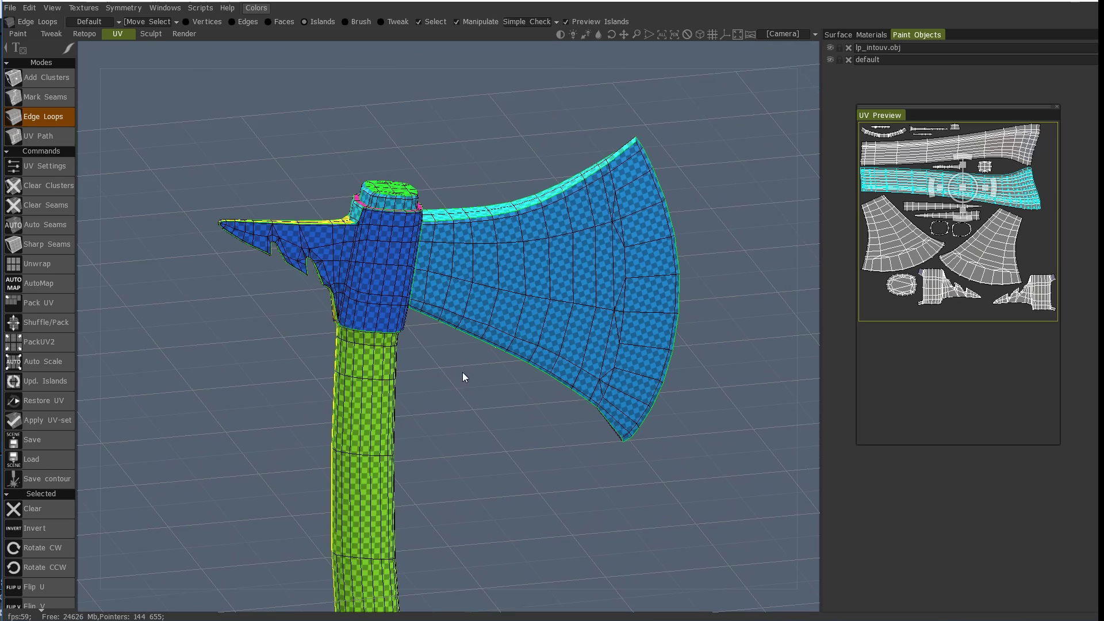
{"action": "scroll", "coordinate": [467, 388], "scroll_direction": "up", "scroll_amount": 4}
{"action": "middle_click_drag", "start_coordinate": [472, 402], "coordinate": [352, 457]}
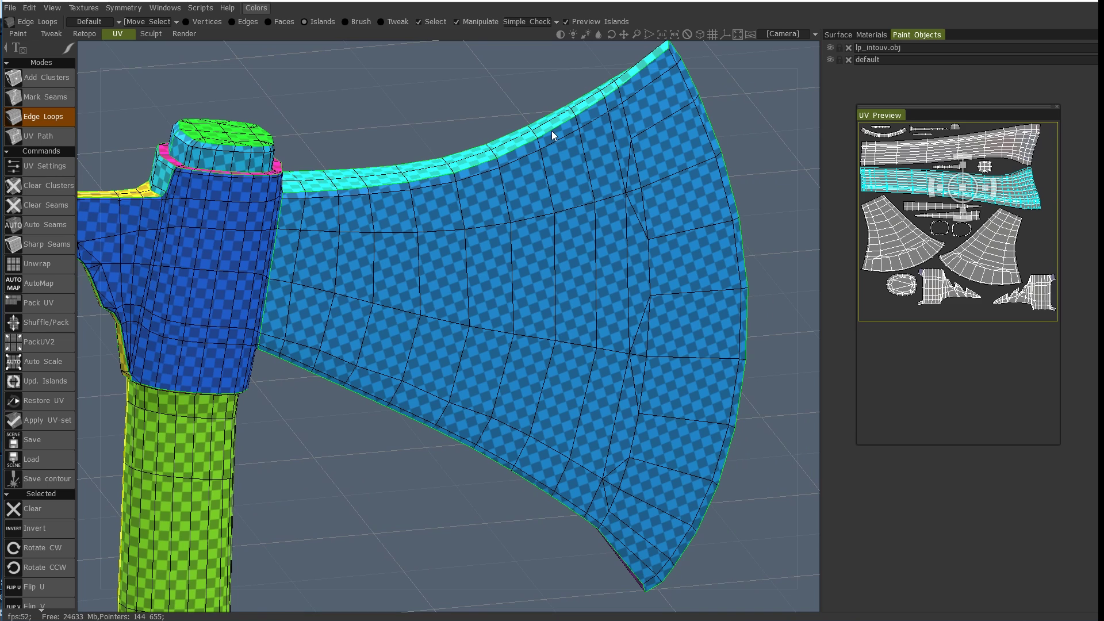
{"action": "left_click_drag", "start_coordinate": [550, 130], "coordinate": [529, 28]}
{"action": "left_click", "coordinate": [554, 22]}
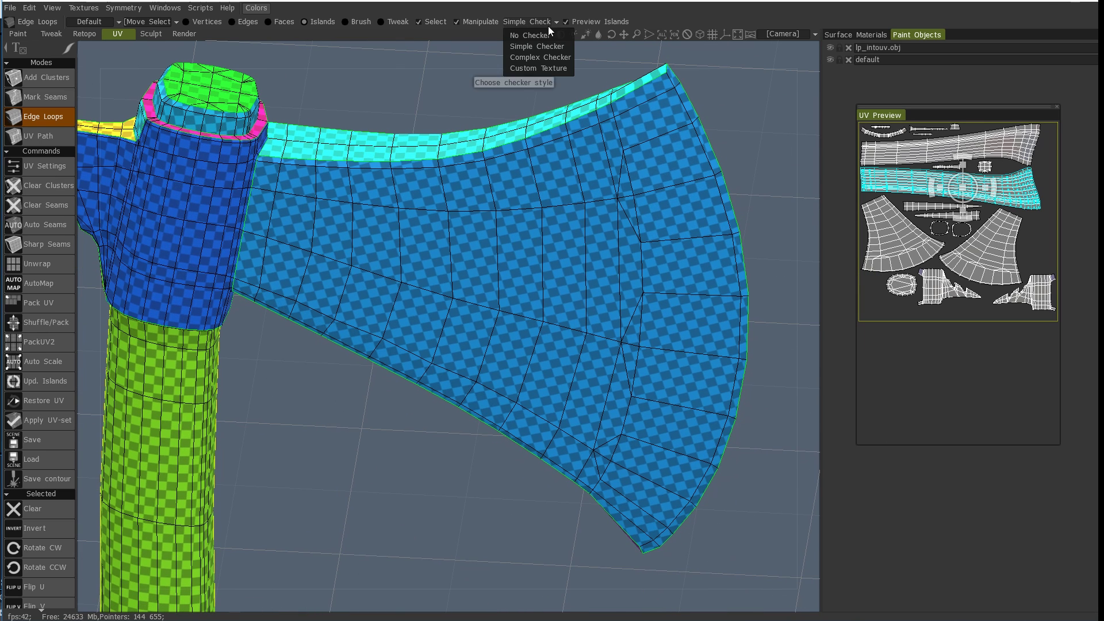
{"action": "left_click", "coordinate": [503, 52]}
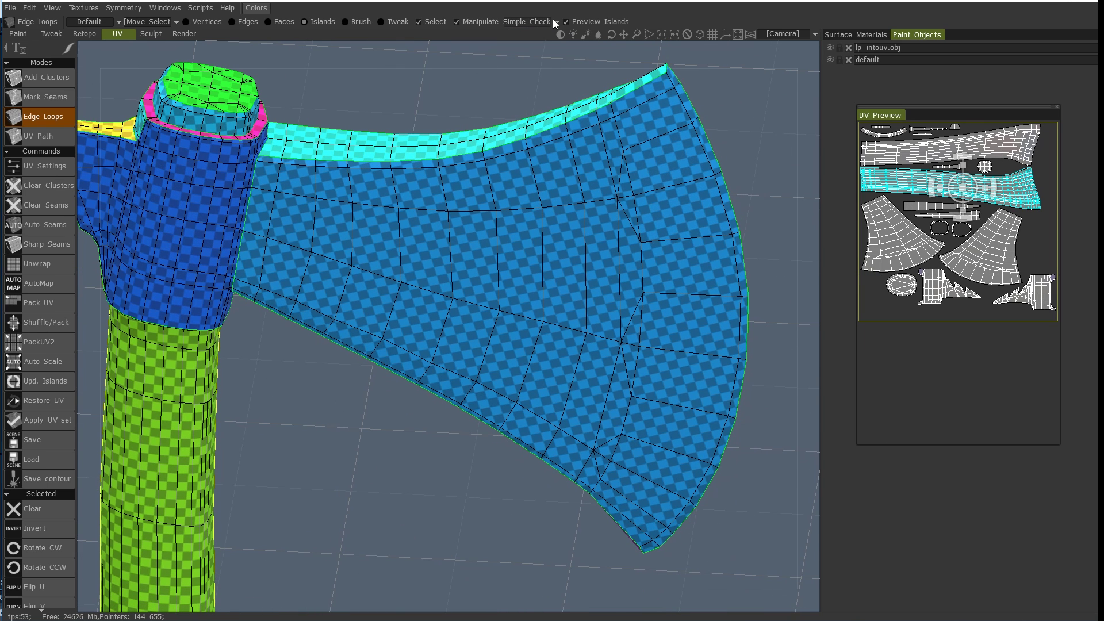
{"action": "left_click", "coordinate": [554, 22]}
{"action": "left_click", "coordinate": [518, 54]}
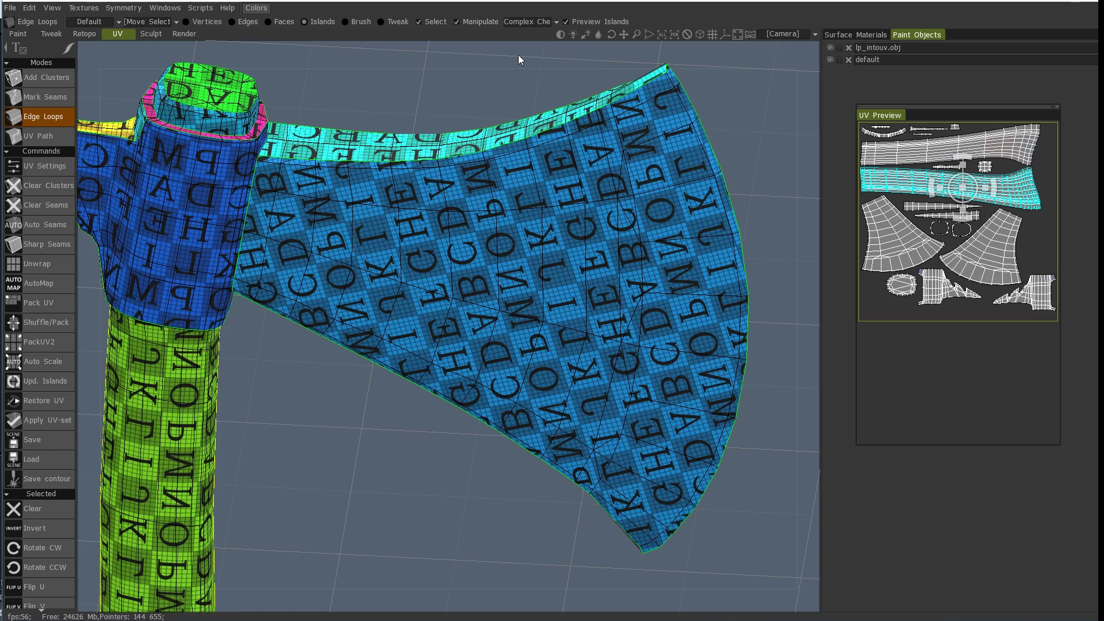
Check the lettering on the handle and flip the selected handle island in V to correct its mirrored letters.
{"action": "right_click_drag", "start_coordinate": [247, 391], "coordinate": [412, 509]}
{"action": "middle_click_drag", "start_coordinate": [412, 509], "coordinate": [419, 408]}
{"action": "left_click_drag", "start_coordinate": [419, 408], "coordinate": [394, 285]}
{"action": "left_click_drag", "start_coordinate": [417, 345], "coordinate": [529, 382]}
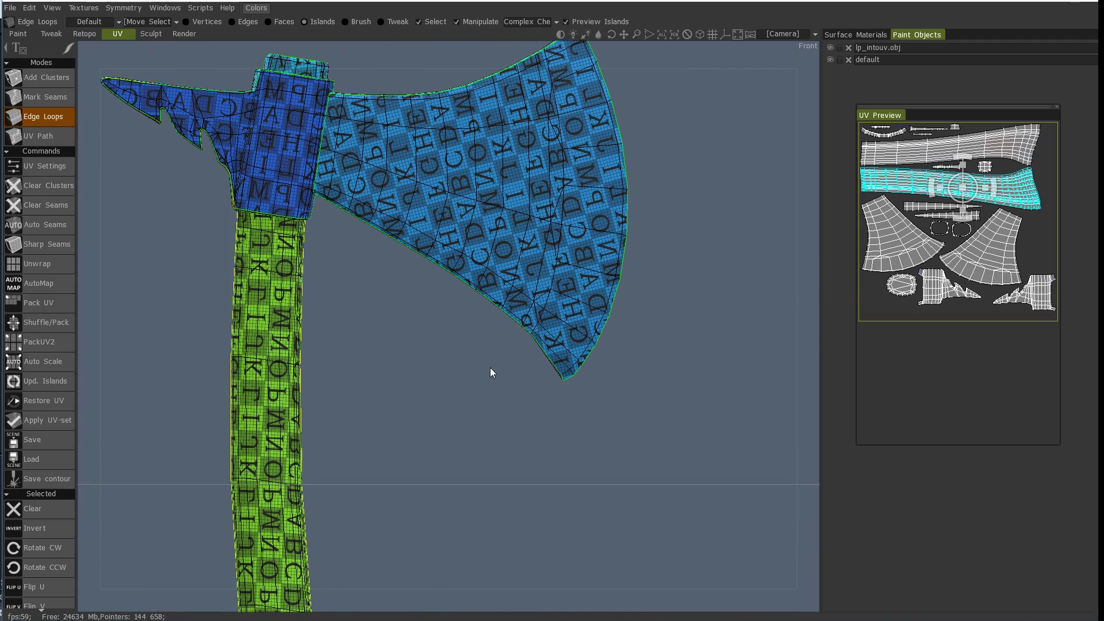
{"action": "middle_click_drag", "start_coordinate": [457, 472], "coordinate": [451, 429]}
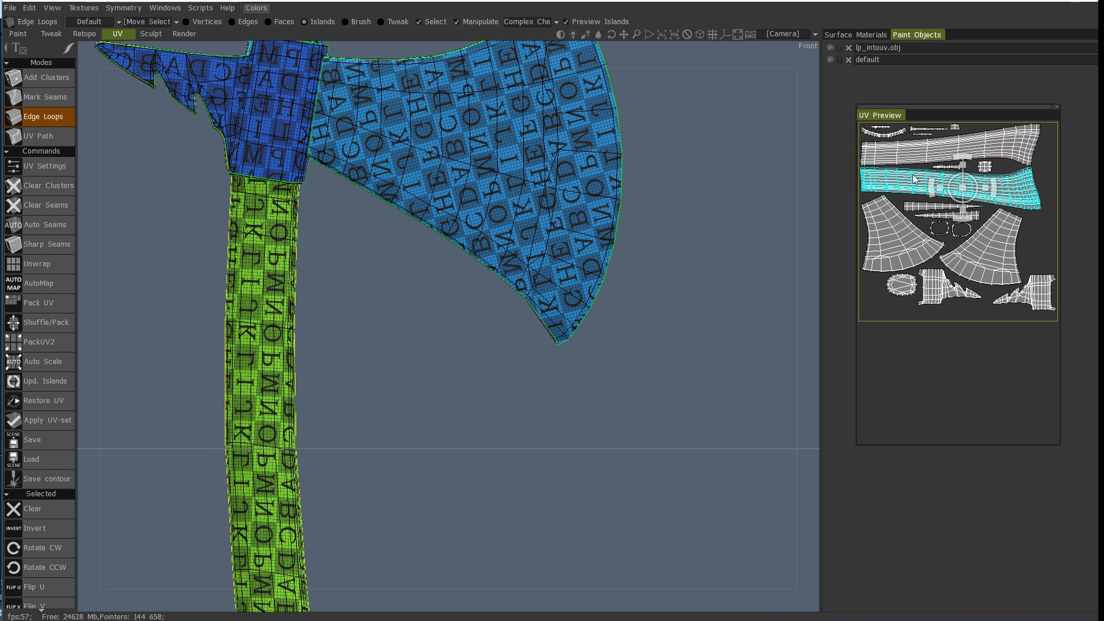
{"action": "scroll", "coordinate": [49, 546], "scroll_direction": "down", "scroll_amount": 2}
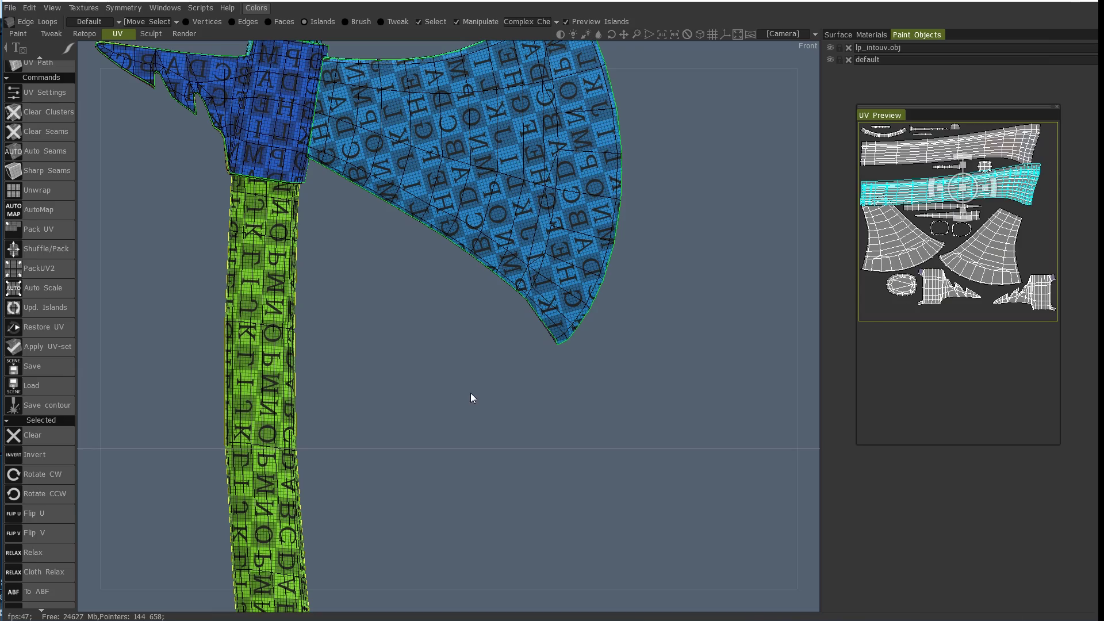
Select the other handle island and flip it in U so the letters on the handle's front side read correctly.
{"action": "left_click_drag", "start_coordinate": [239, 432], "coordinate": [273, 467], "text": "alt"}
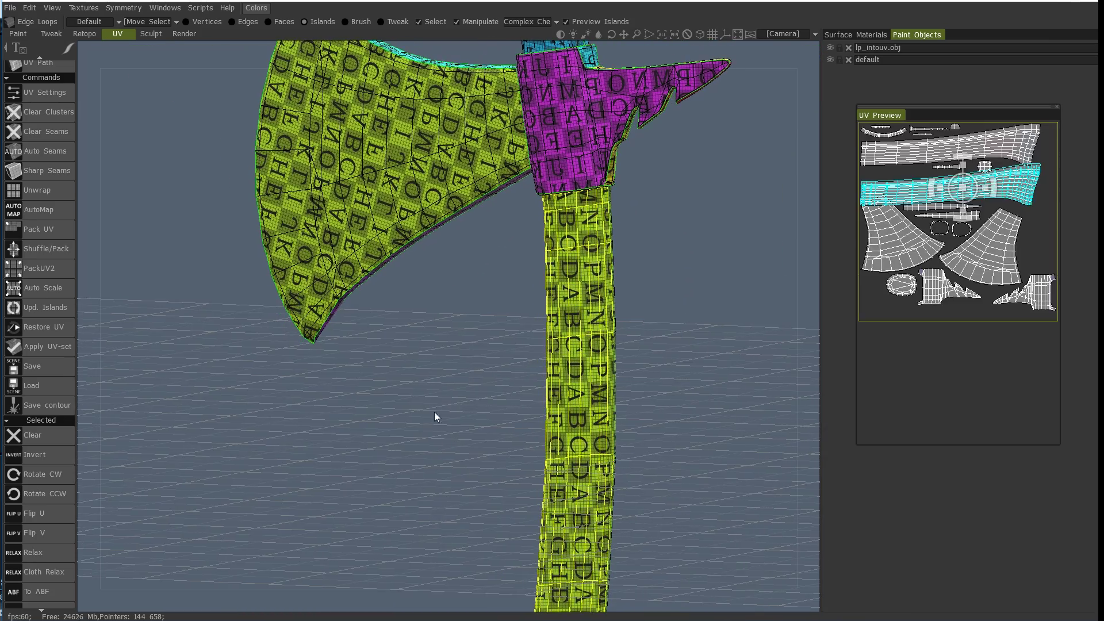
{"action": "left_click_drag", "start_coordinate": [436, 416], "coordinate": [596, 315], "text": "alt"}
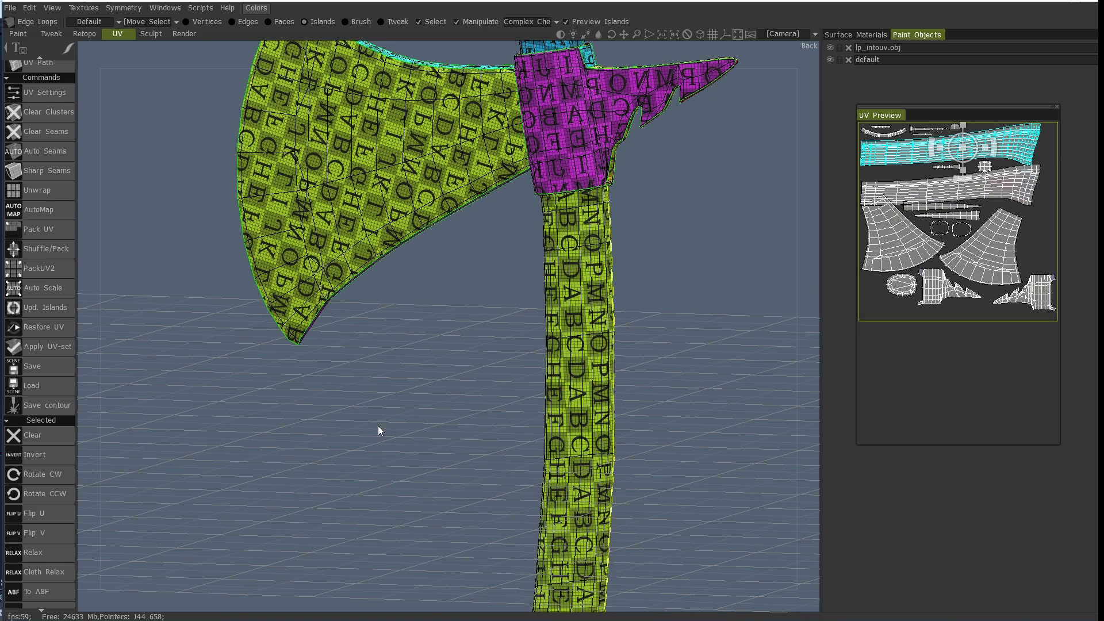
{"action": "left_click_drag", "start_coordinate": [378, 426], "coordinate": [653, 405], "text": "alt"}
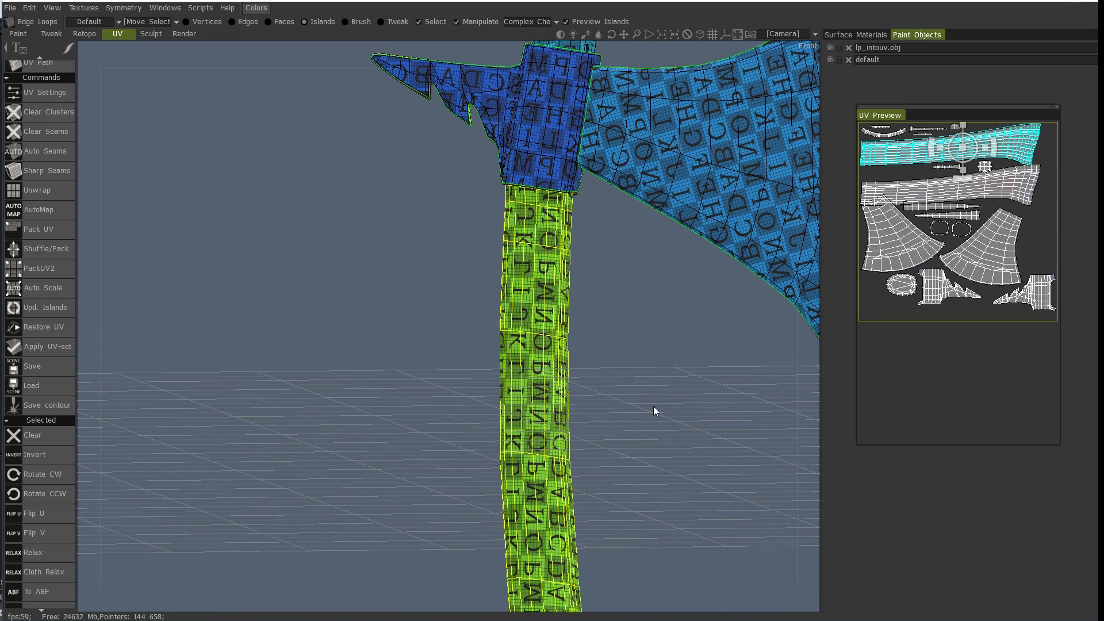
{"action": "left_click", "coordinate": [45, 512]}
Undo the accidental seam between socket and spike, and flip the front socket-and-spike island in U.
{"action": "left_click_drag", "start_coordinate": [343, 357], "coordinate": [310, 423], "text": "alt"}
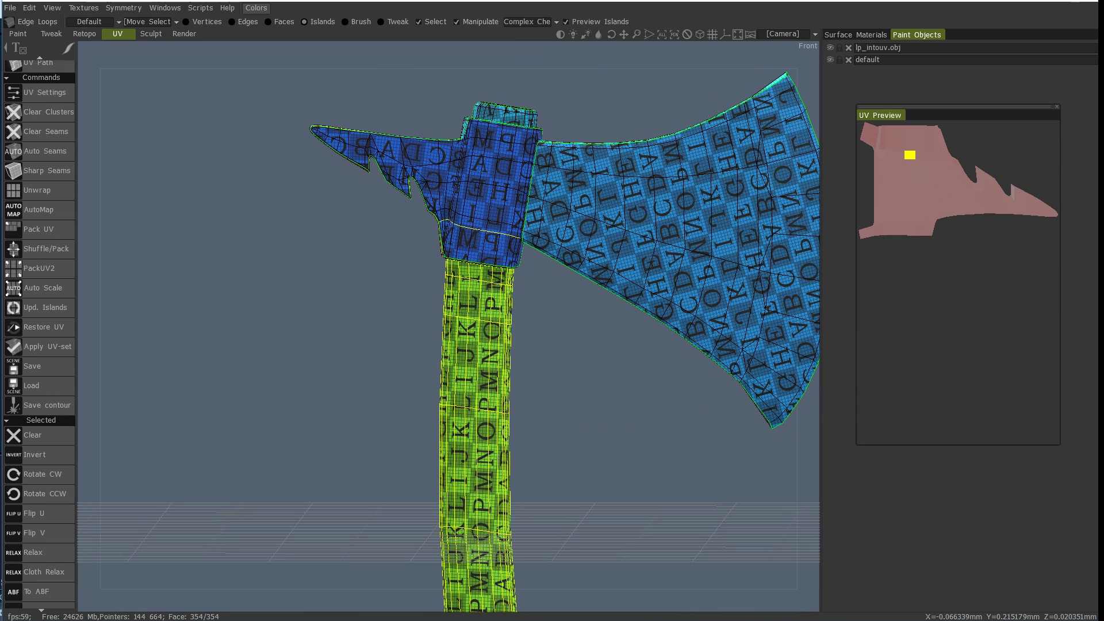
{"action": "left_click", "coordinate": [452, 213]}
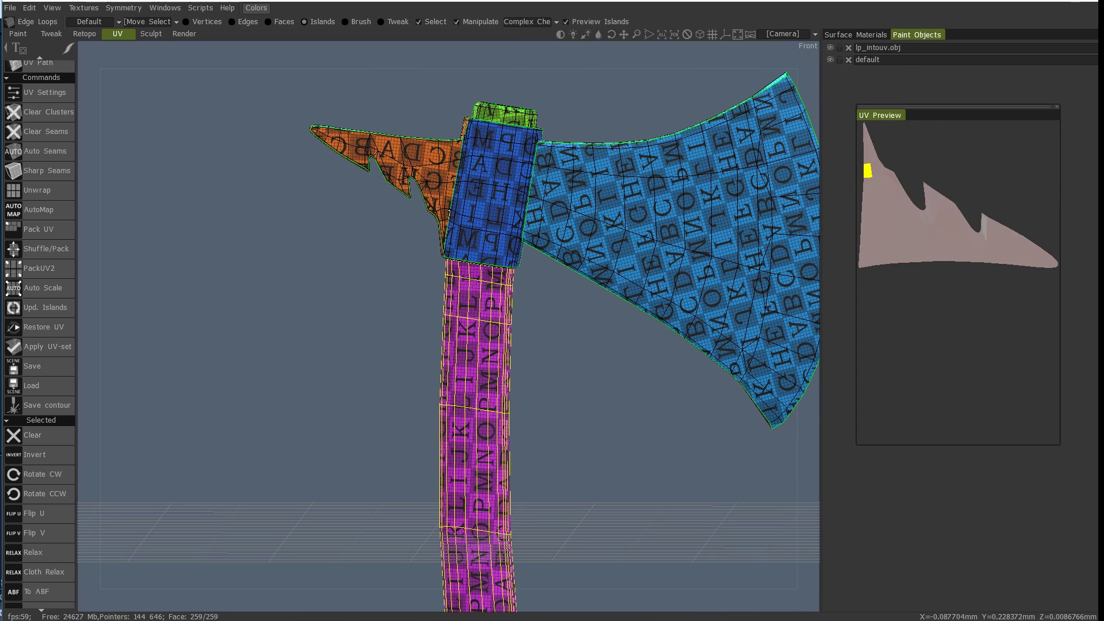
{"action": "key", "text": "ctrl+z"}
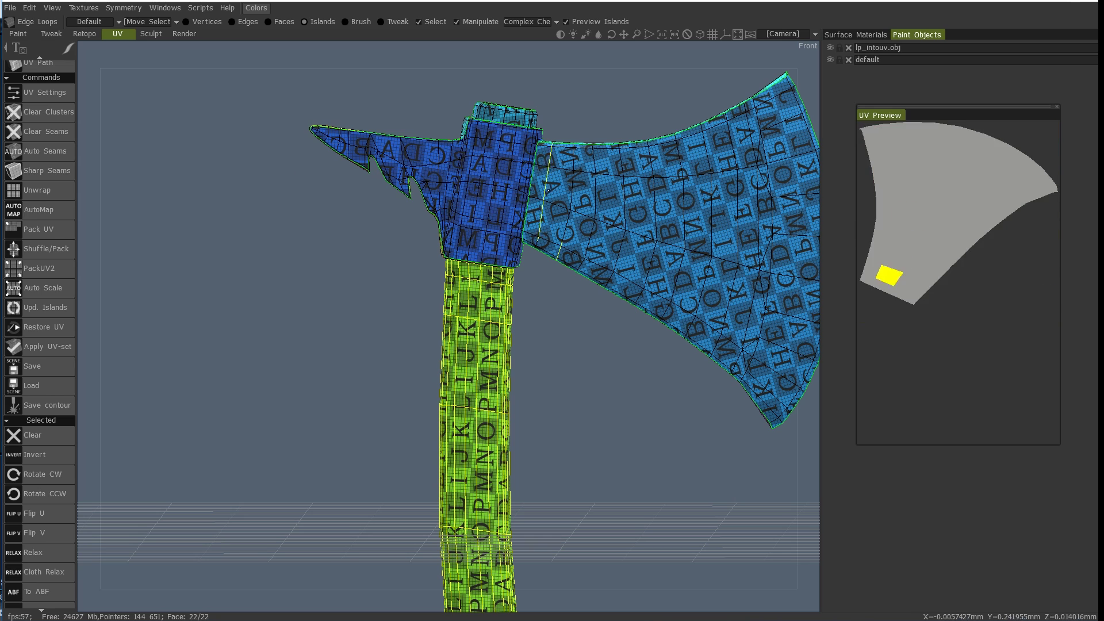
{"action": "left_click", "coordinate": [1028, 289]}
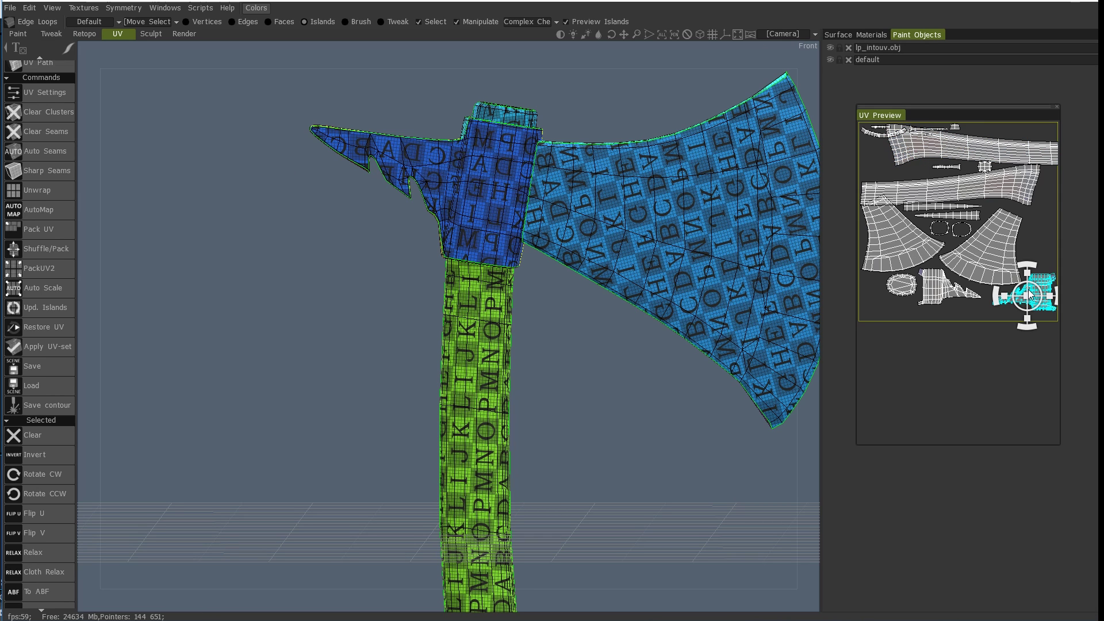
{"action": "left_click", "coordinate": [952, 289]}
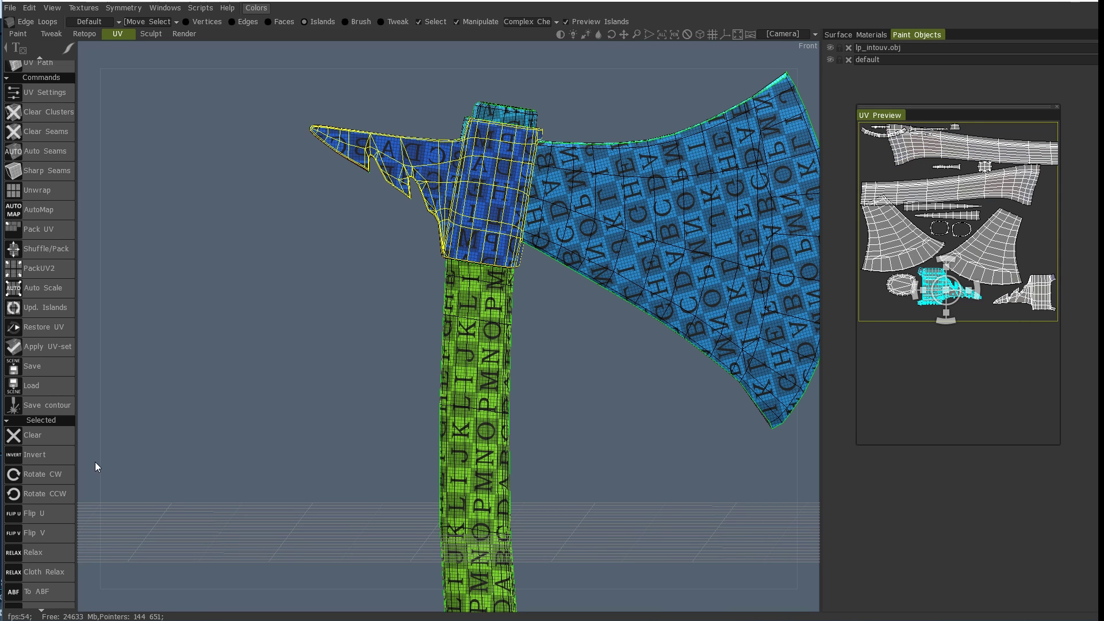
{"action": "left_click", "coordinate": [39, 513]}
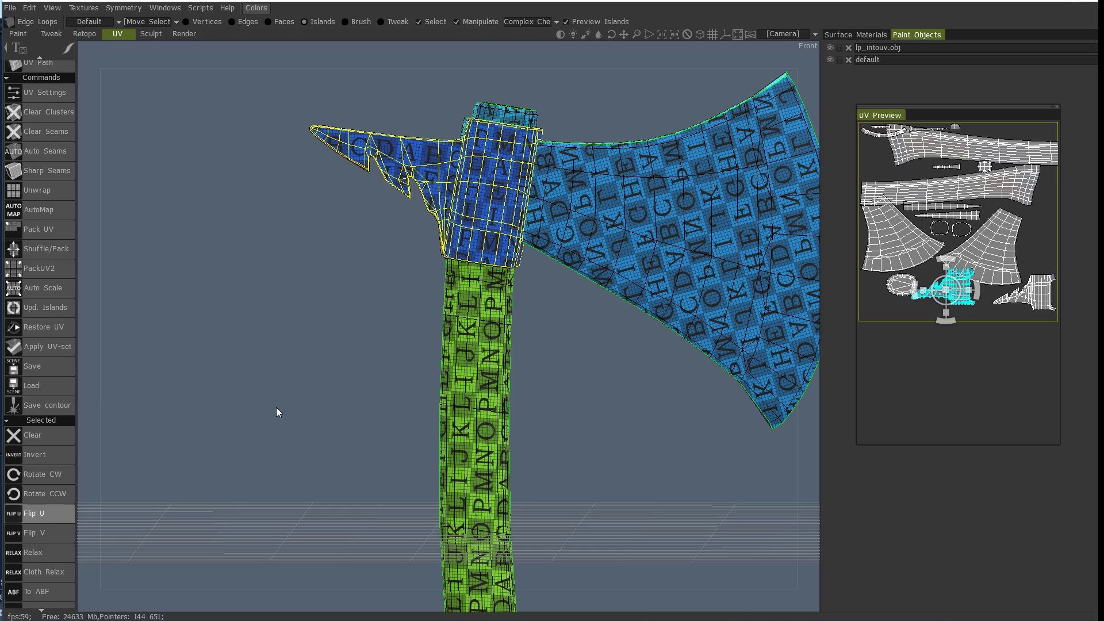
Flip the two blade side islands in U so their lettering is no longer mirrored.
{"action": "left_click_drag", "start_coordinate": [257, 343], "coordinate": [192, 381]}
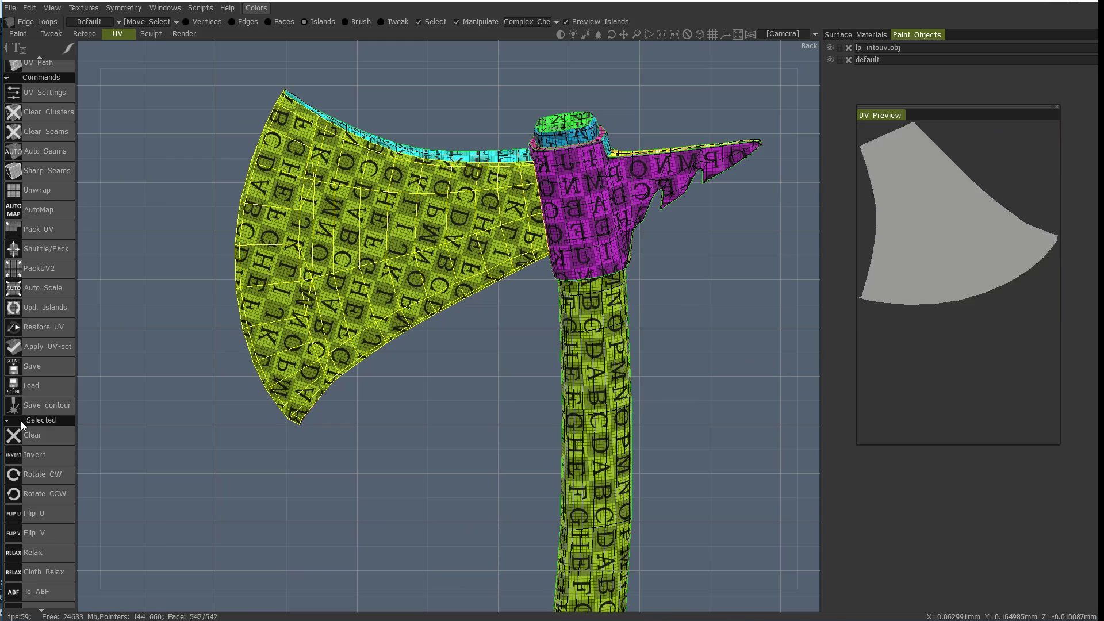
{"action": "left_click", "coordinate": [44, 519]}
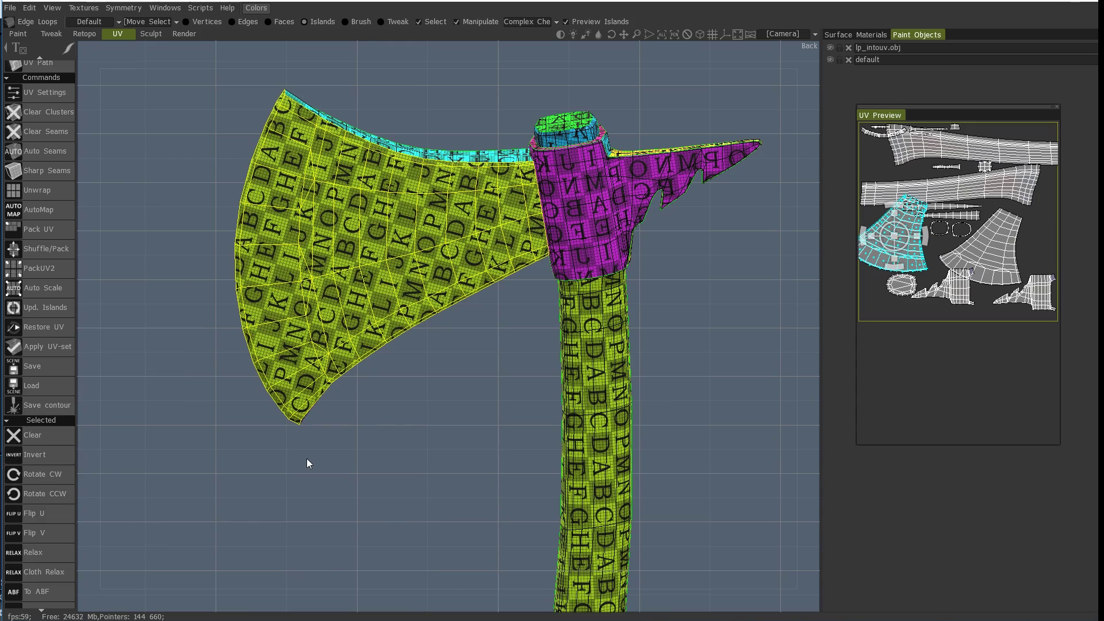
{"action": "left_click_drag", "start_coordinate": [307, 460], "coordinate": [367, 295]}
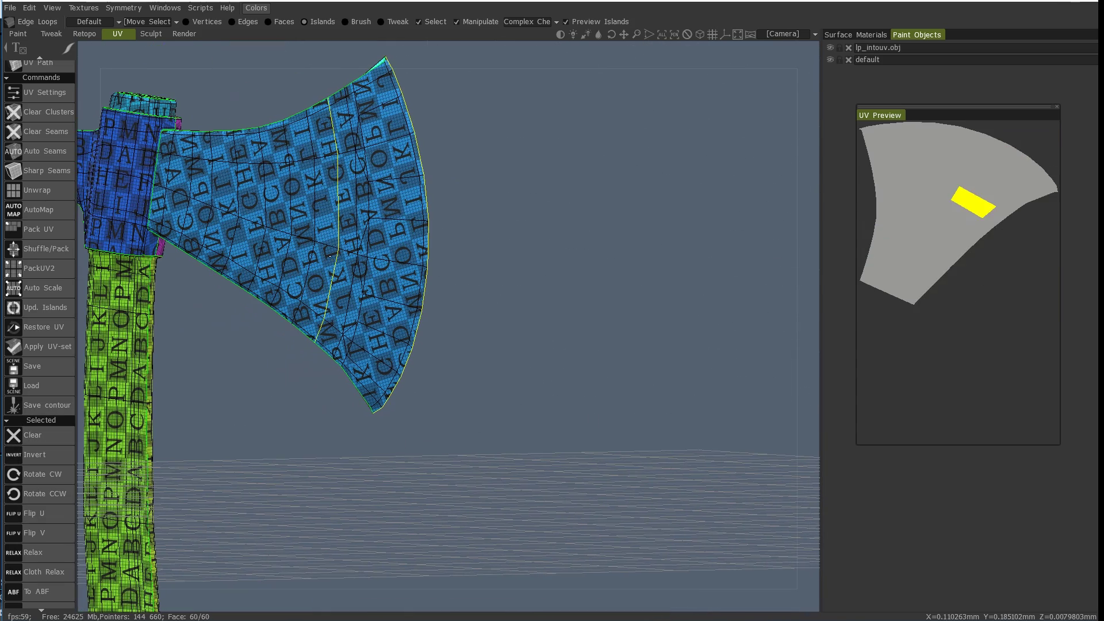
{"action": "left_click", "coordinate": [57, 512]}
{"action": "left_click_drag", "start_coordinate": [133, 512], "coordinate": [419, 508]}
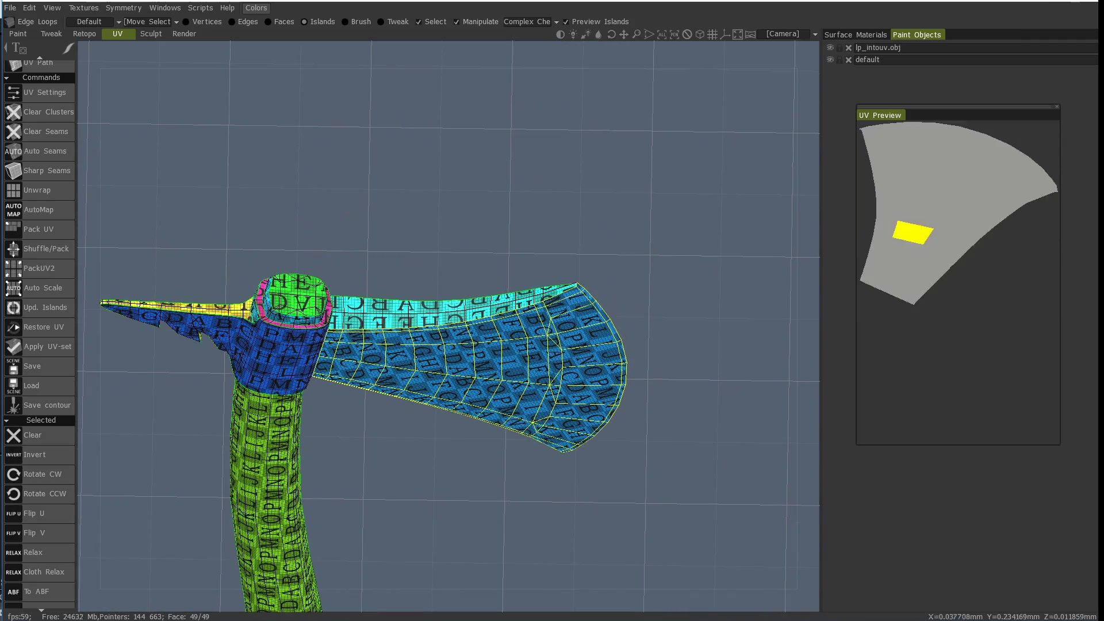
Select the strip island along the blade's upper edge, flip it in U, and check the lettering on the axe.
{"action": "mouse_move", "coordinate": [413, 311]}
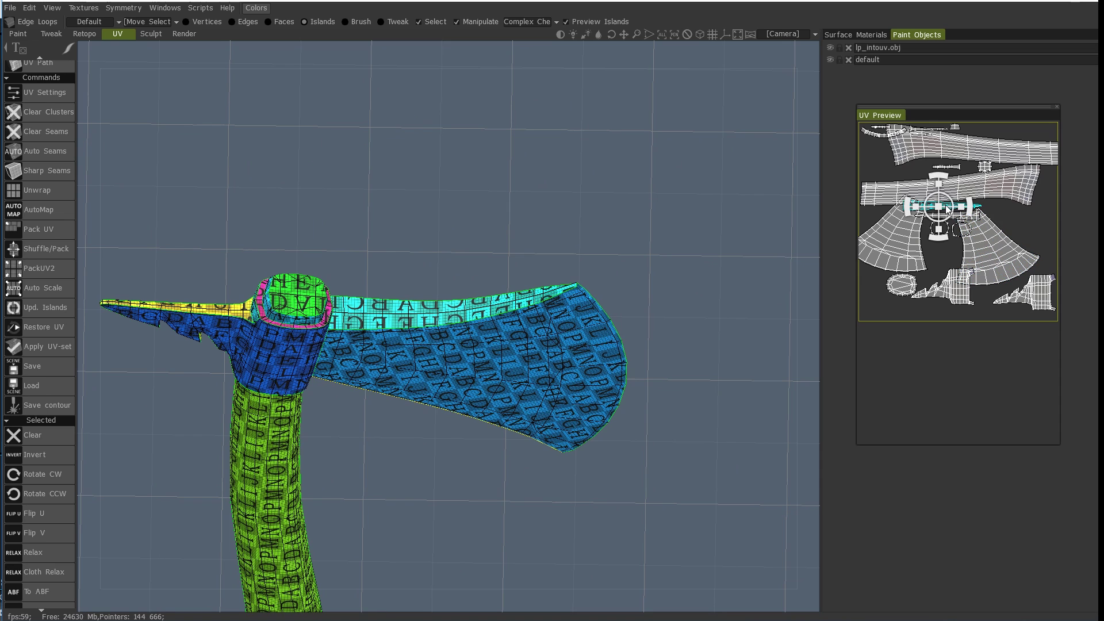
{"action": "left_click", "coordinate": [964, 215]}
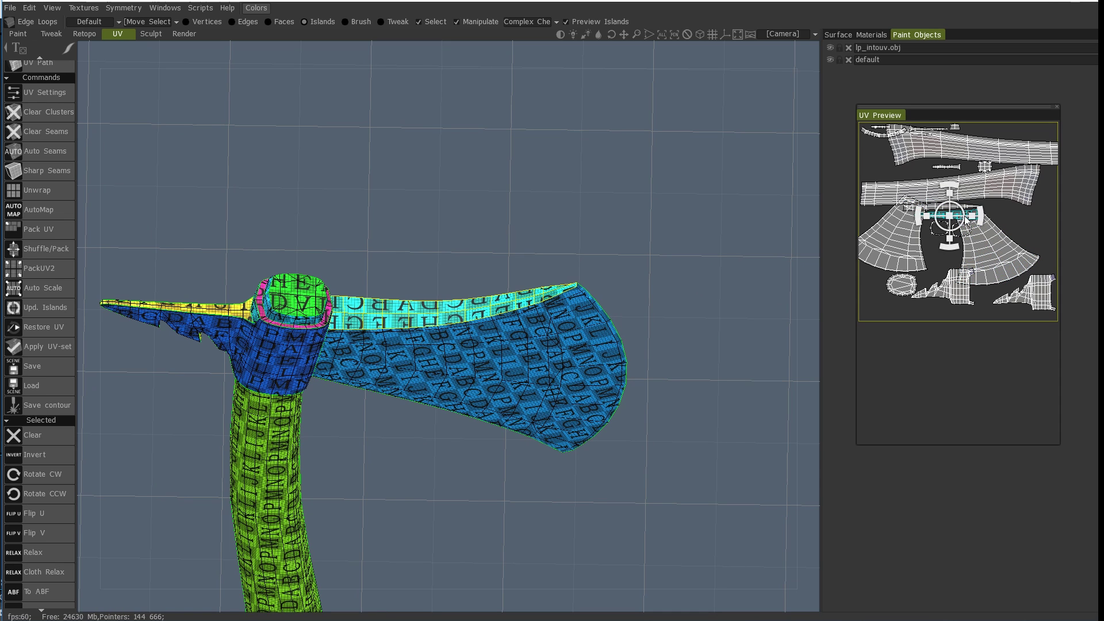
{"action": "left_click", "coordinate": [42, 510]}
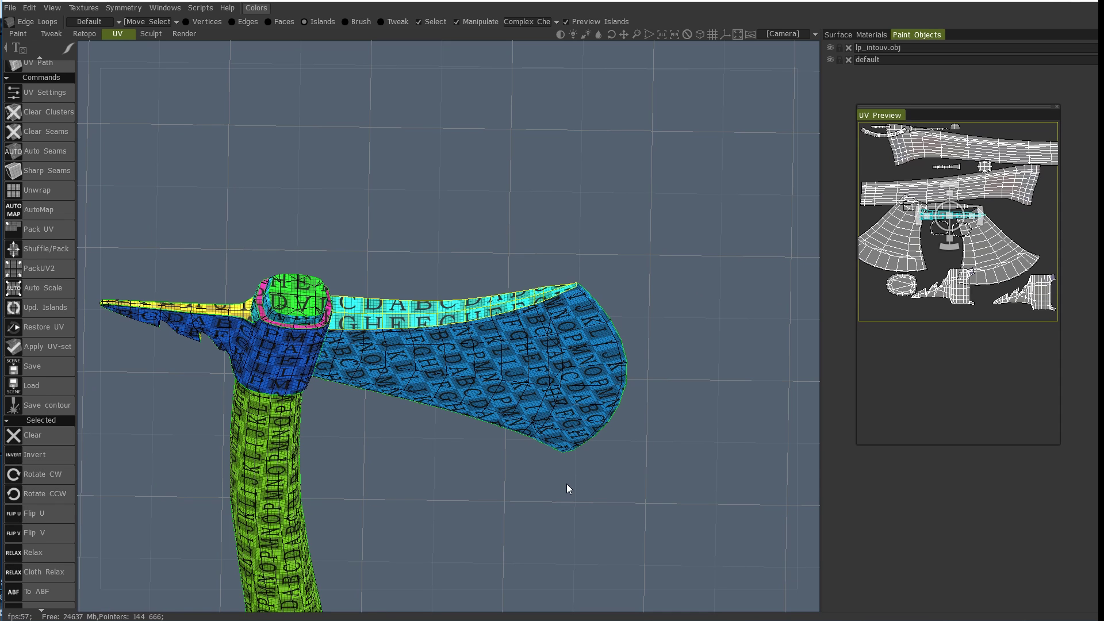
{"action": "middle_click_drag", "start_coordinate": [482, 526], "coordinate": [516, 529]}
{"action": "left_click_drag", "start_coordinate": [515, 528], "coordinate": [510, 534]}
{"action": "middle_click_drag", "start_coordinate": [509, 533], "coordinate": [498, 433]}
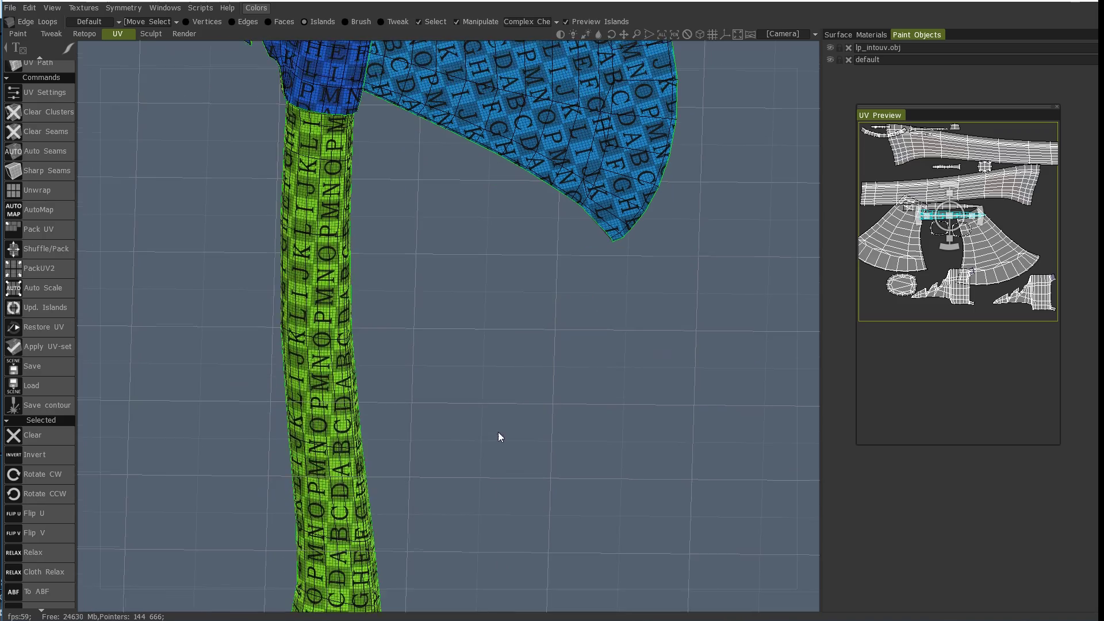
{"action": "left_click_drag", "start_coordinate": [498, 432], "coordinate": [511, 306], "text": "shift"}
{"action": "scroll", "coordinate": [586, 395], "scroll_direction": "up", "scroll_amount": 3}
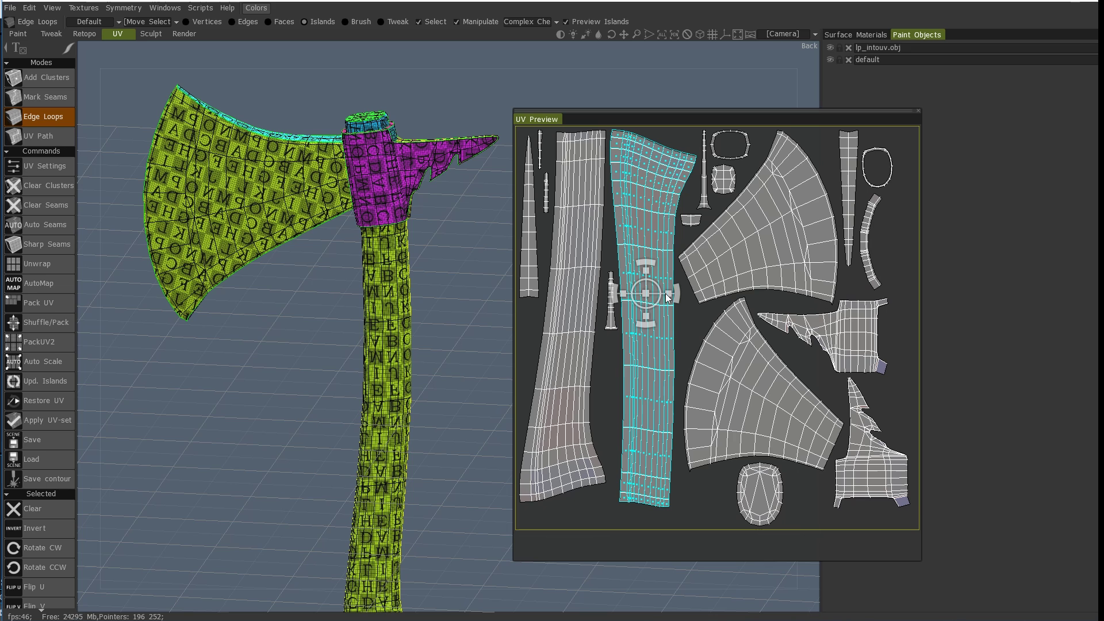
Try a smaller scale on the selected handle island, restore its size, and nudge it into the gap between neighbouring islands.
{"action": "left_click_drag", "start_coordinate": [645, 292], "coordinate": [634, 299]}
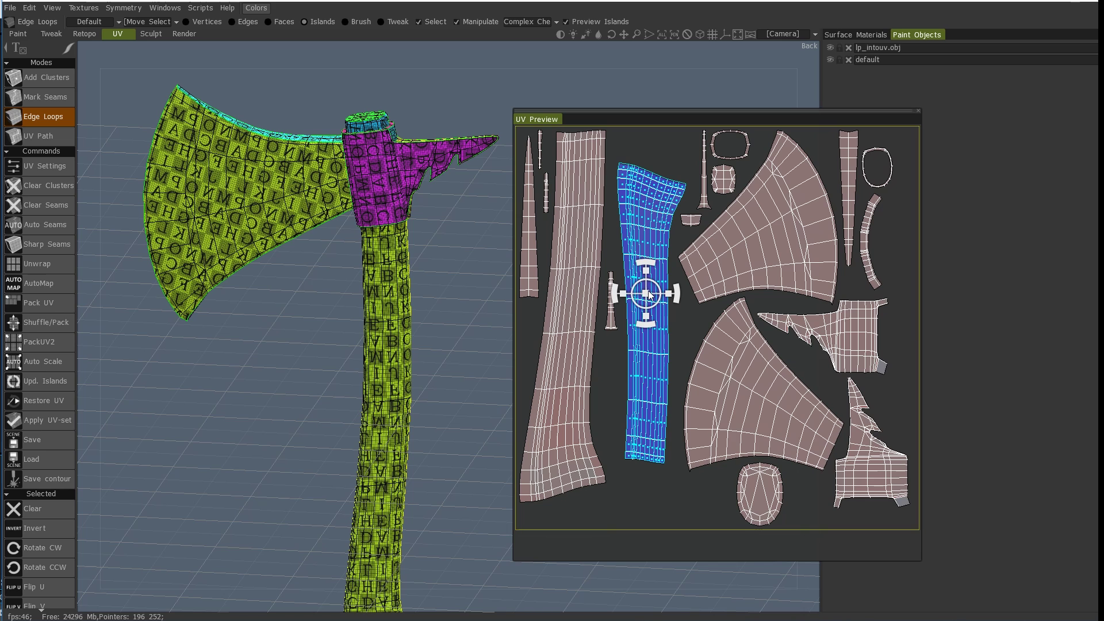
{"action": "key", "text": "Return"}
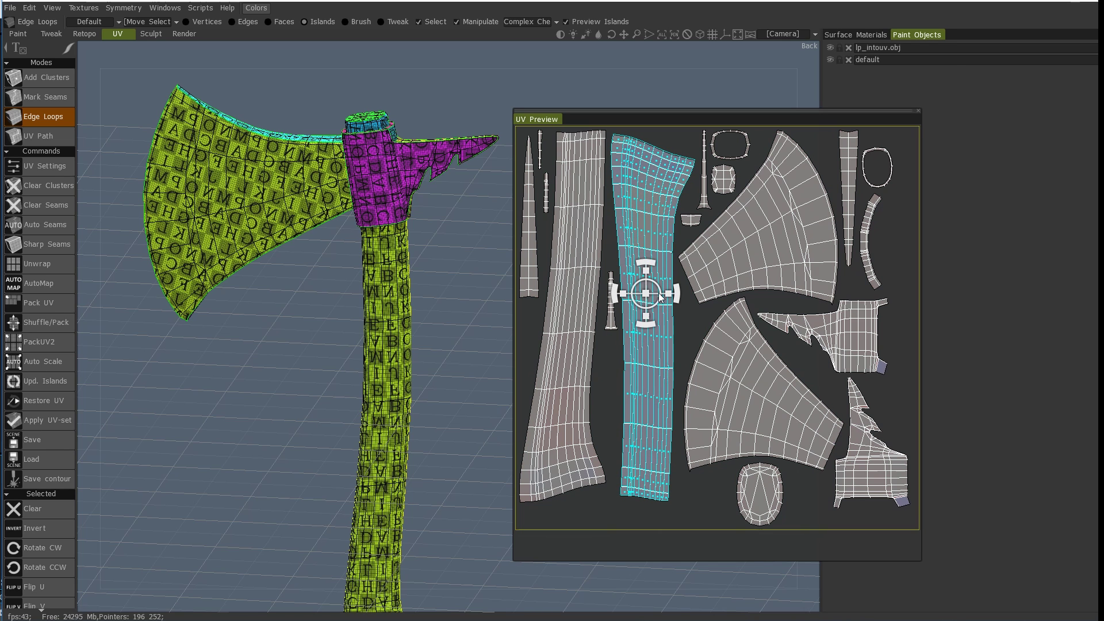
{"action": "left_click_drag", "start_coordinate": [653, 299], "coordinate": [652, 294]}
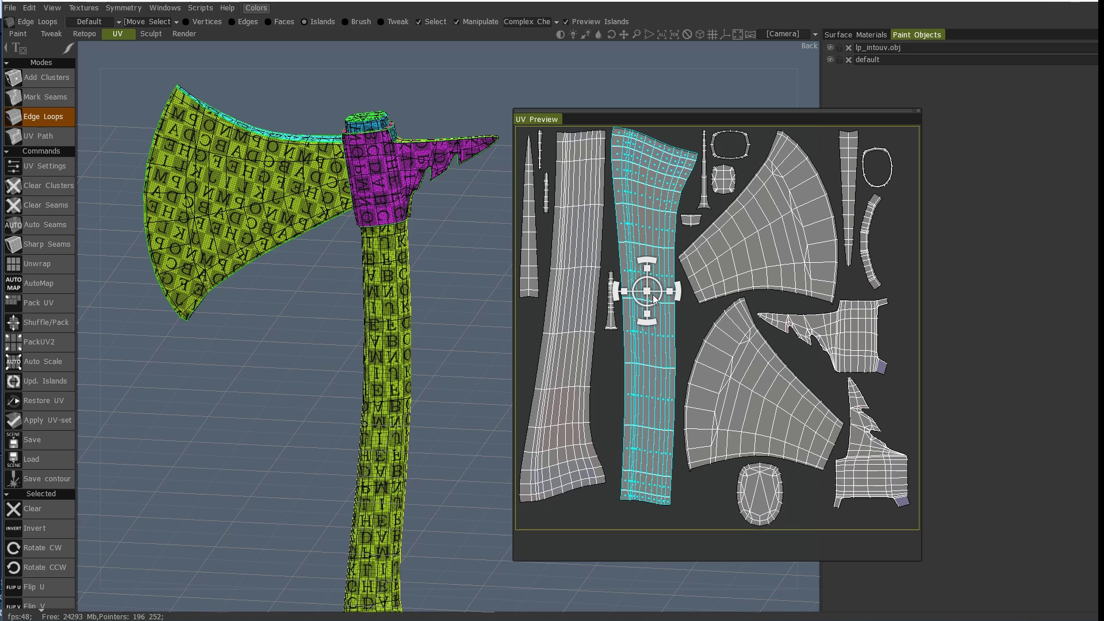
{"action": "left_click_drag", "start_coordinate": [653, 295], "coordinate": [650, 302]}
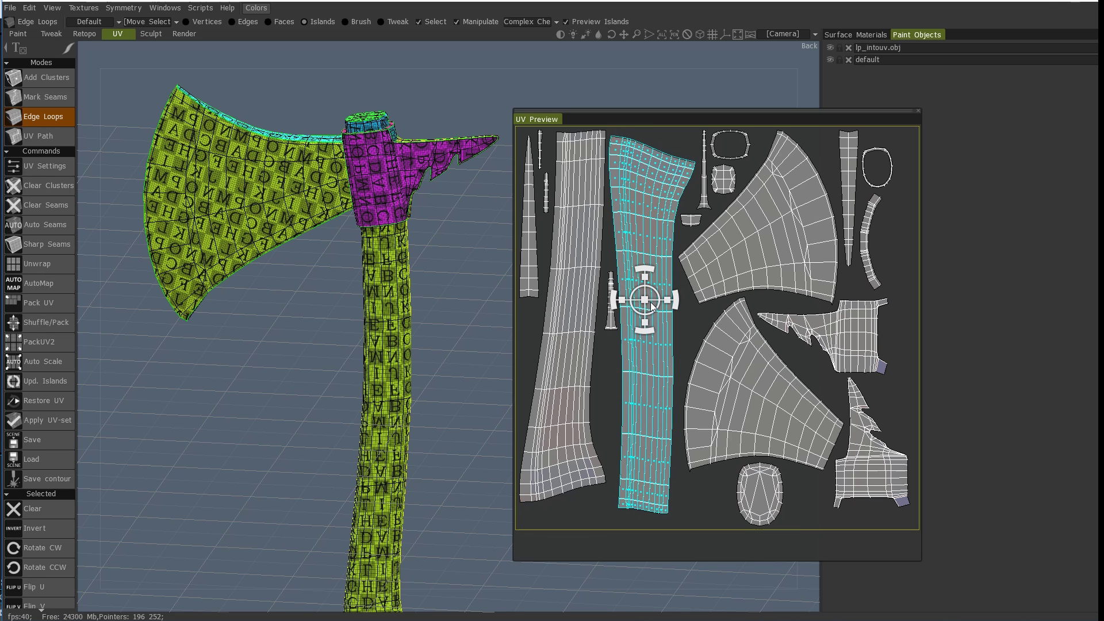
{"action": "left_click_drag", "start_coordinate": [651, 305], "coordinate": [652, 301]}
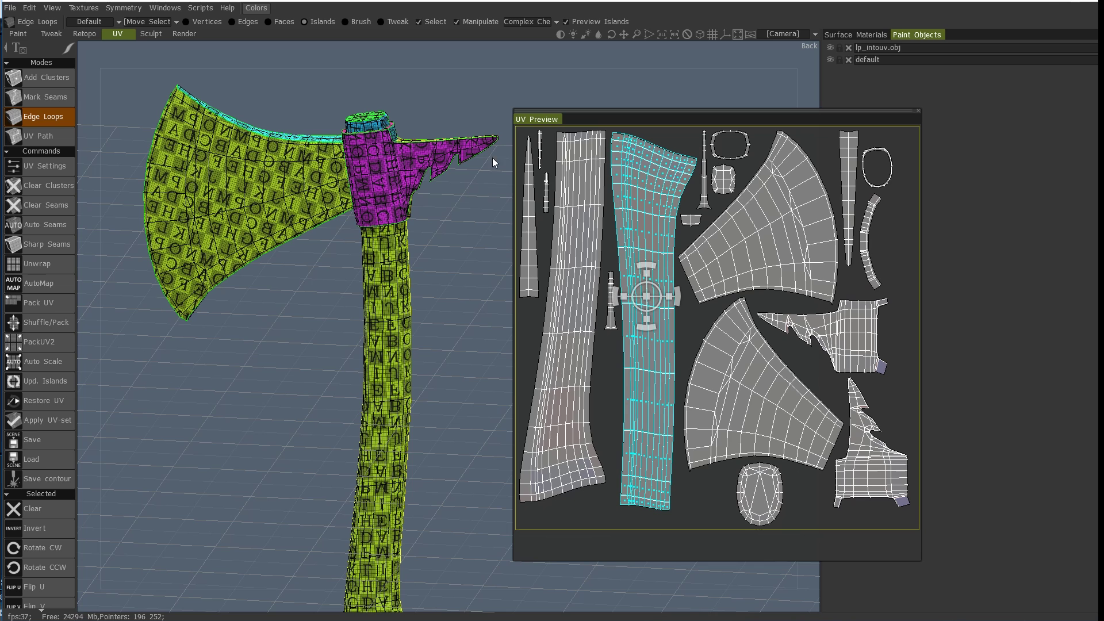
Select a blade island, the other handle island and the adjacent narrow strip in turn to check them in the packed layout.
{"action": "left_click", "coordinate": [708, 354]}
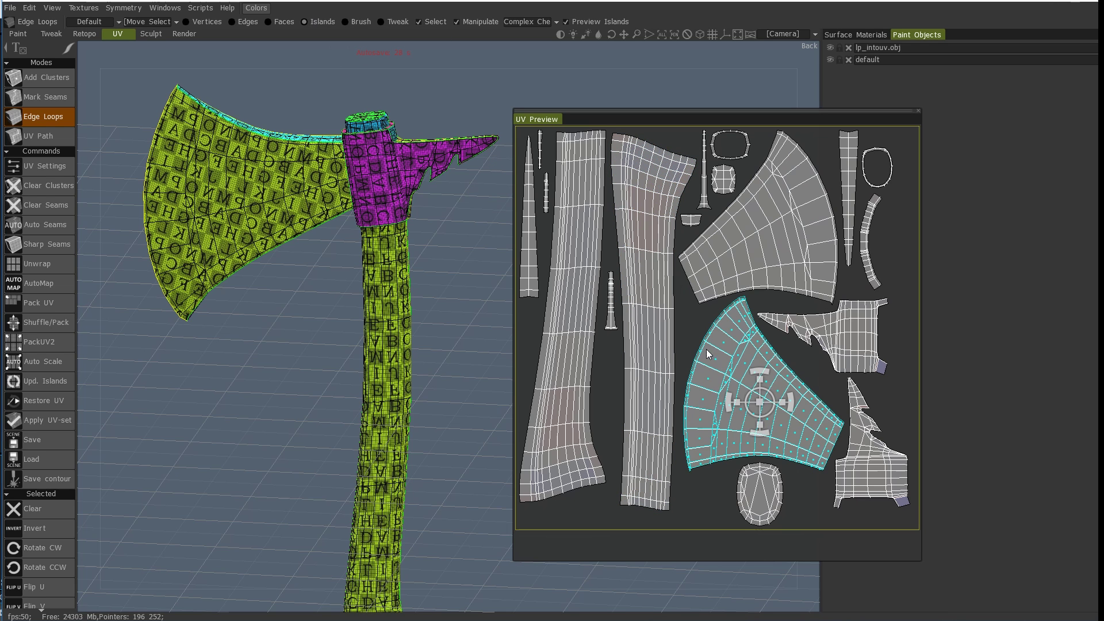
{"action": "left_click", "coordinate": [583, 330]}
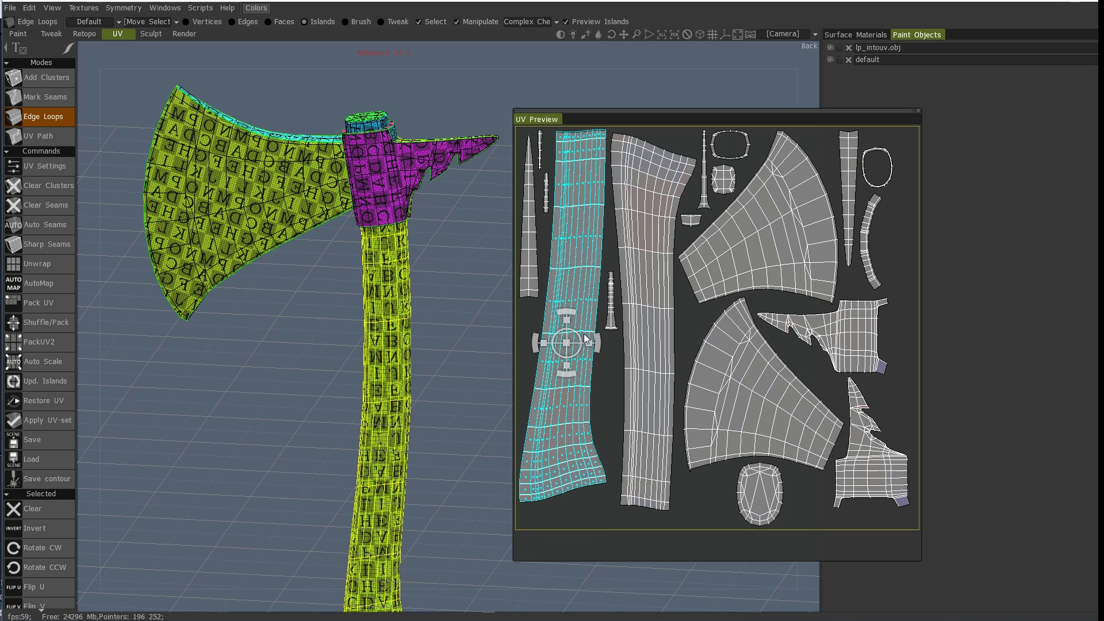
{"action": "left_click", "coordinate": [536, 231]}
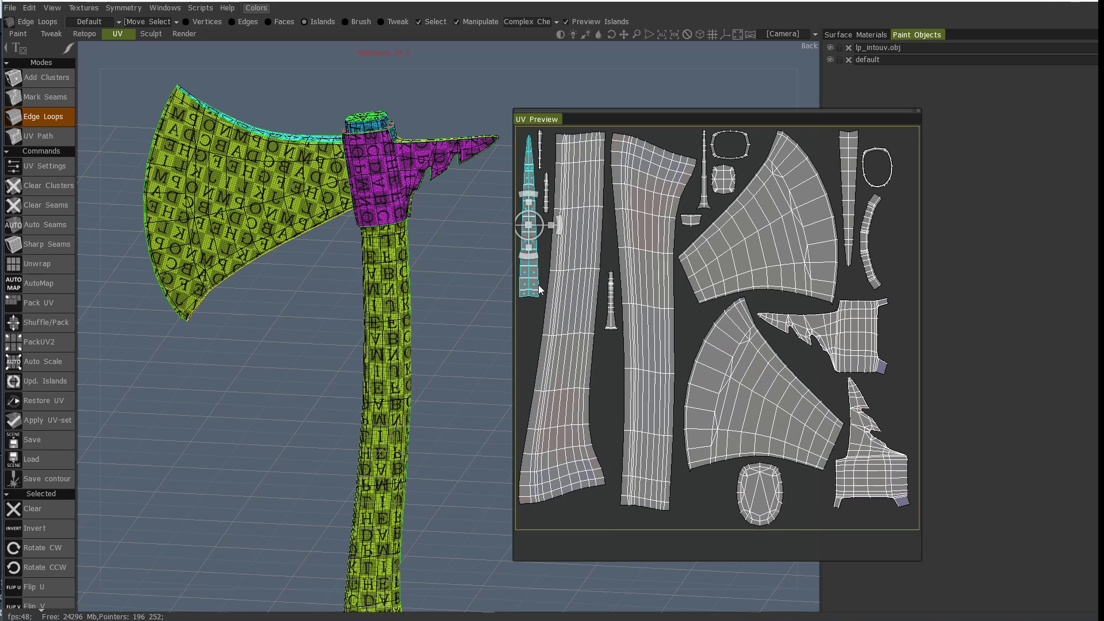
Lay the long tapered strip island horizontally beneath the handle islands and select the whole upper blade island.
{"action": "left_click_drag", "start_coordinate": [537, 231], "coordinate": [531, 265]}
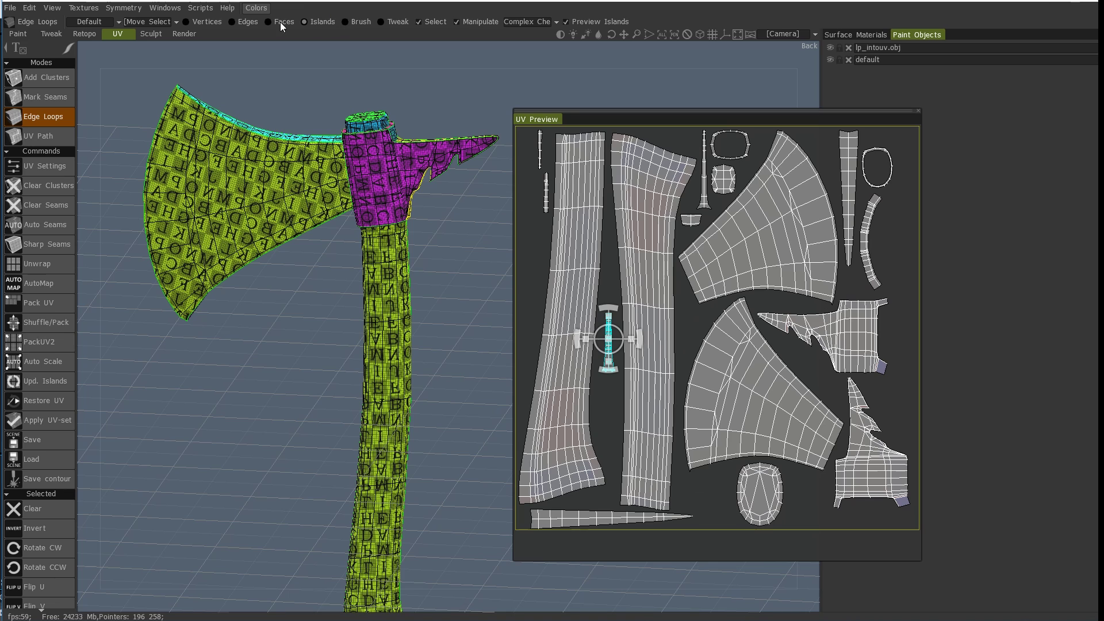
{"action": "left_click", "coordinate": [304, 22]}
{"action": "left_click", "coordinate": [696, 266]}
Switch to face selection and slightly shift faces near the narrow end of the upper blade island.
{"action": "left_click", "coordinate": [268, 21]}
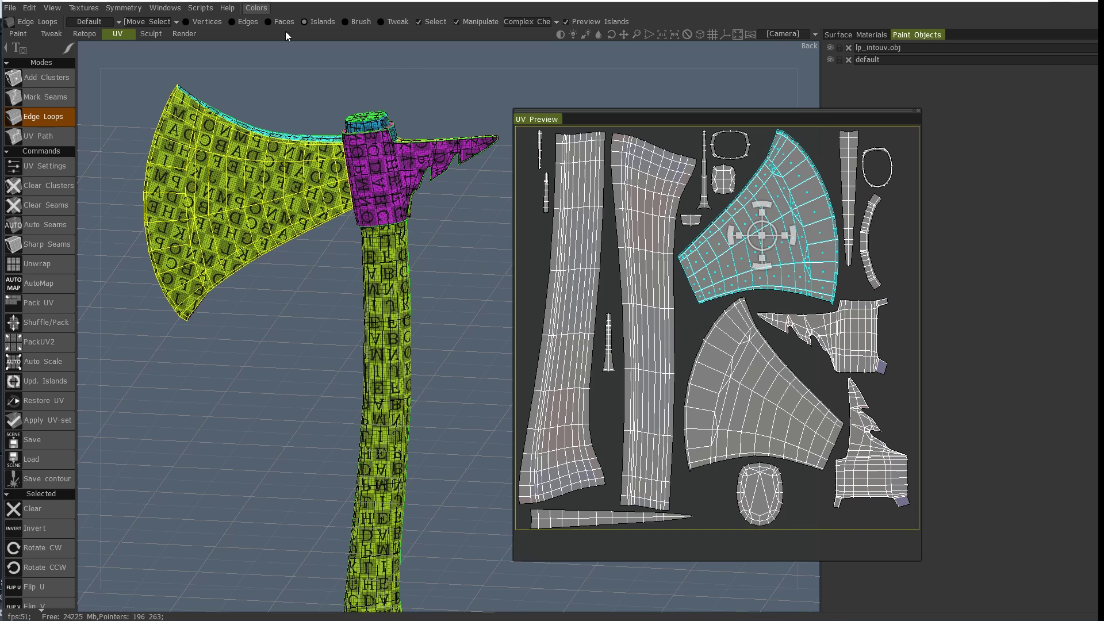
{"action": "left_click", "coordinate": [720, 246]}
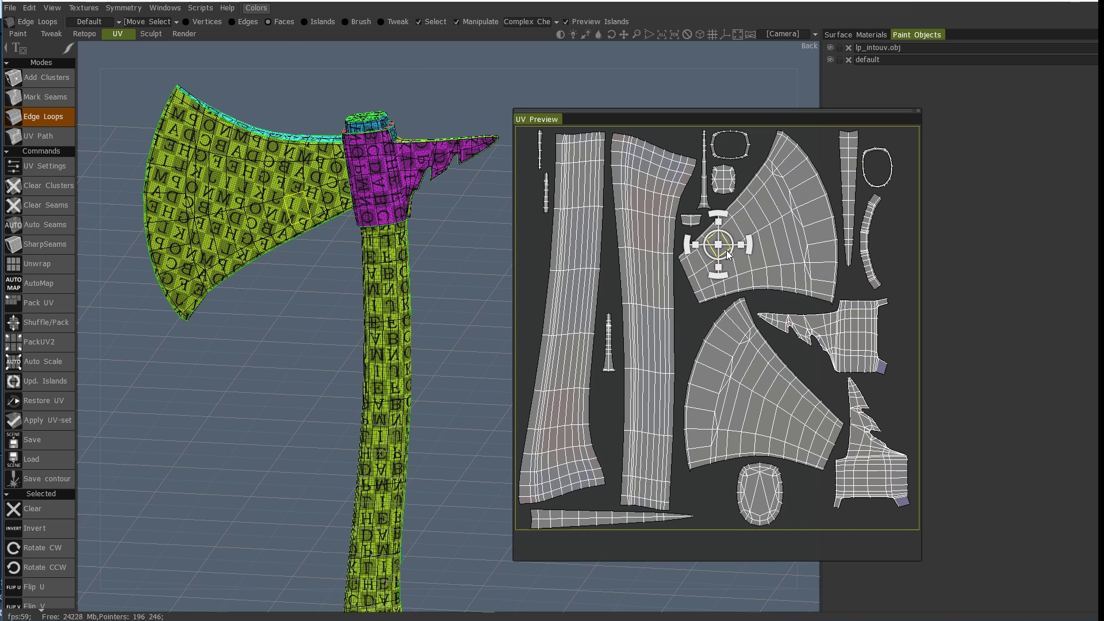
{"action": "left_click_drag", "start_coordinate": [726, 250], "coordinate": [719, 245]}
{"action": "left_click", "coordinate": [762, 216]}
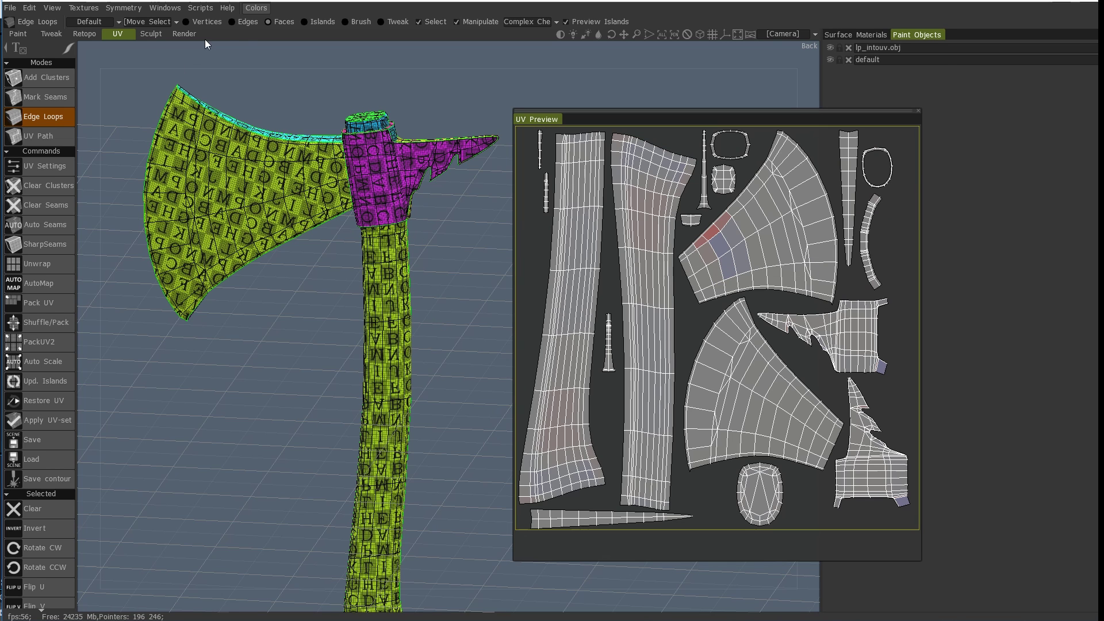
Switch to vertex selection and reposition vertices along the upper blade island's inner edge.
{"action": "left_click", "coordinate": [745, 210]}
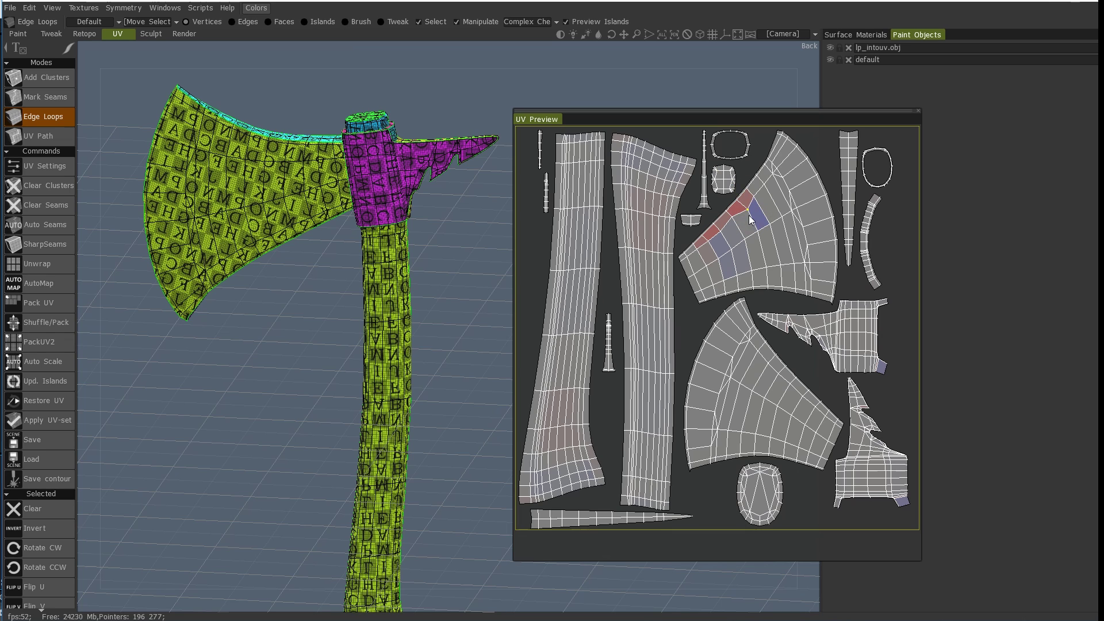
{"action": "left_click", "coordinate": [722, 231]}
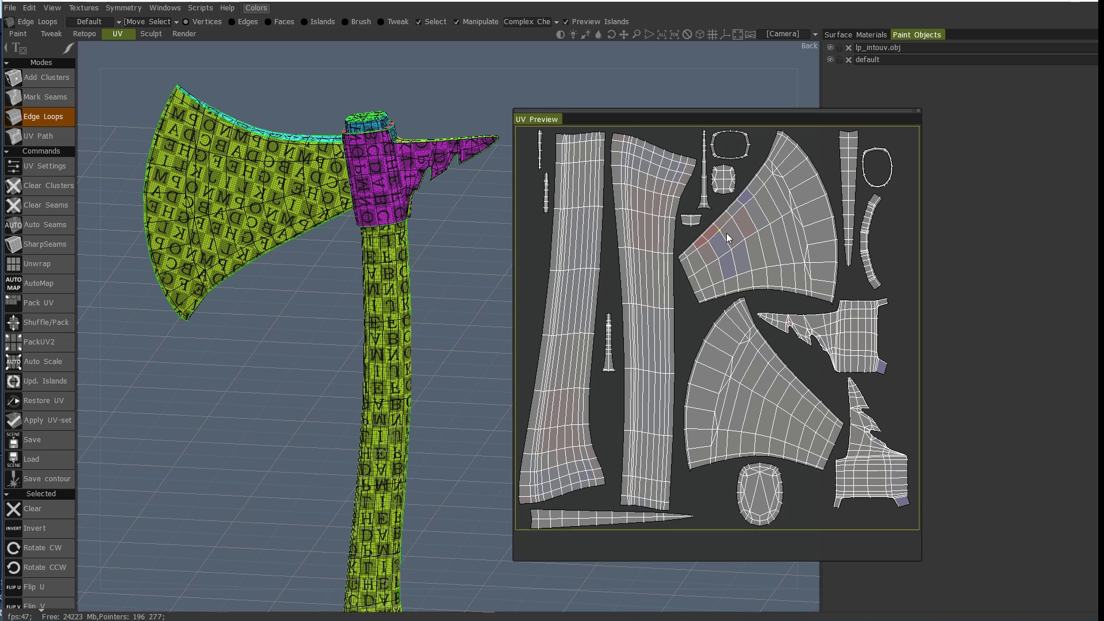
{"action": "left_click", "coordinate": [719, 239]}
{"action": "left_click", "coordinate": [708, 243]}
{"action": "left_click", "coordinate": [710, 245]}
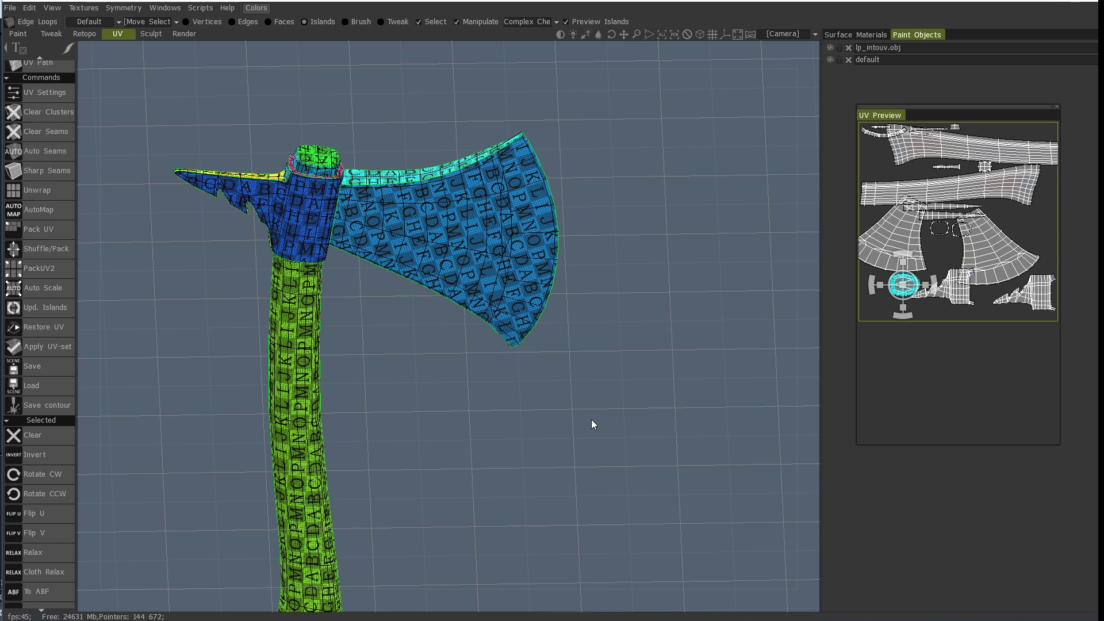
Clear the island selection, repack all islands with Pack UV, and check the checker lettering on the axe.
{"action": "left_click_drag", "start_coordinate": [591, 421], "coordinate": [610, 362]}
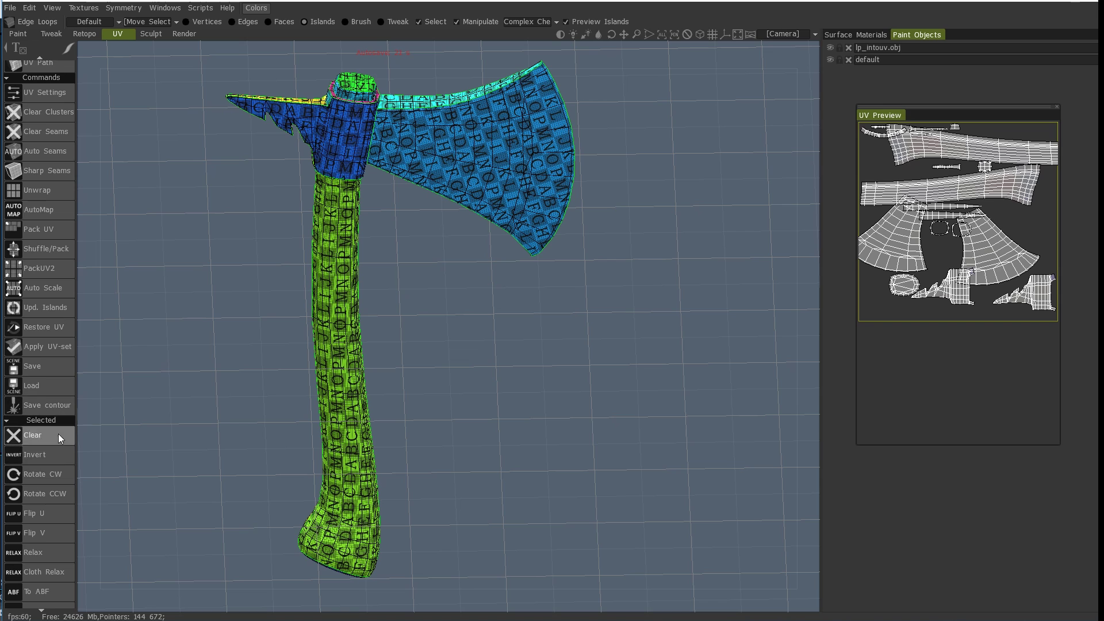
{"action": "left_click", "coordinate": [57, 228]}
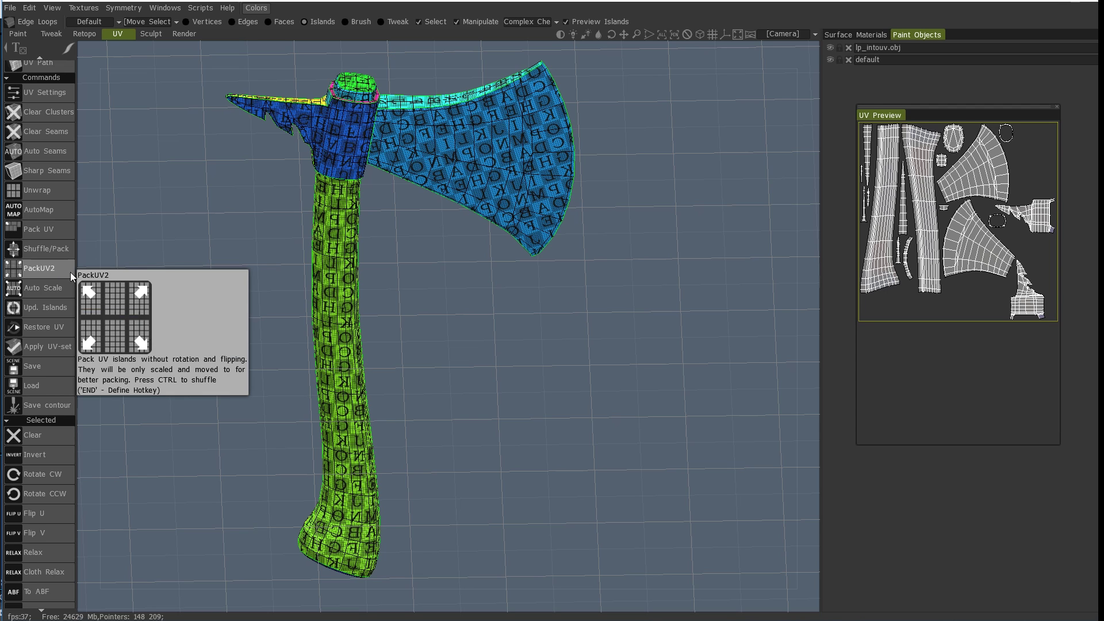
{"action": "middle_click_drag", "start_coordinate": [650, 387], "coordinate": [648, 392]}
{"action": "left_click_drag", "start_coordinate": [650, 398], "coordinate": [649, 339]}
{"action": "left_click_drag", "start_coordinate": [750, 309], "coordinate": [719, 299]}
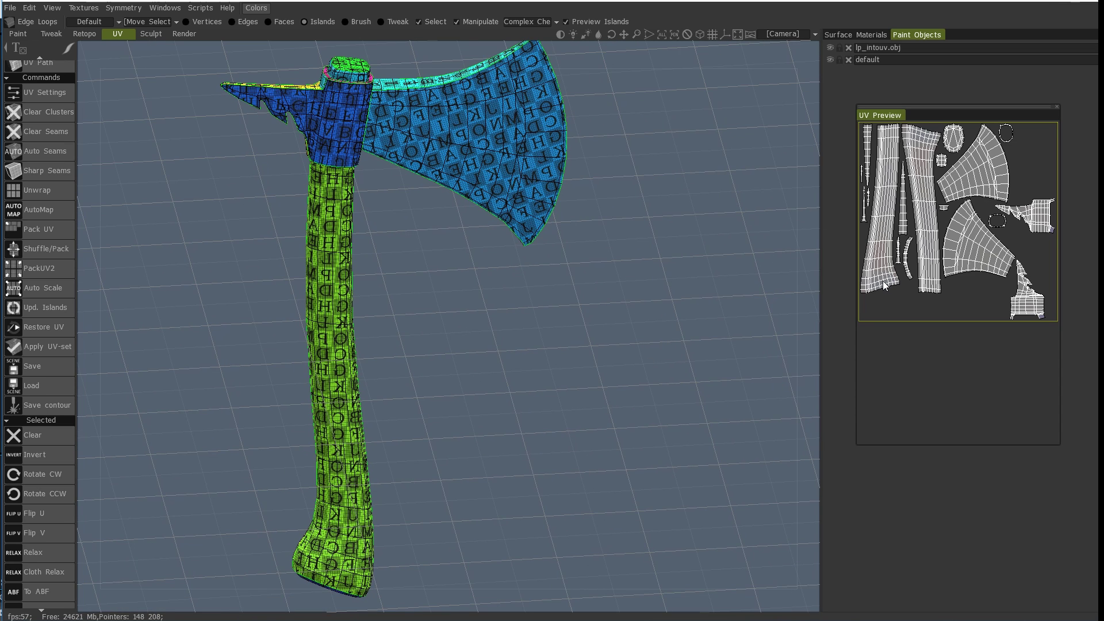
Select the handle island nearest the blades, try rescaling it in U, and rerun PackUV2 until the islands fill the layout well.
{"action": "left_click", "coordinate": [923, 219]}
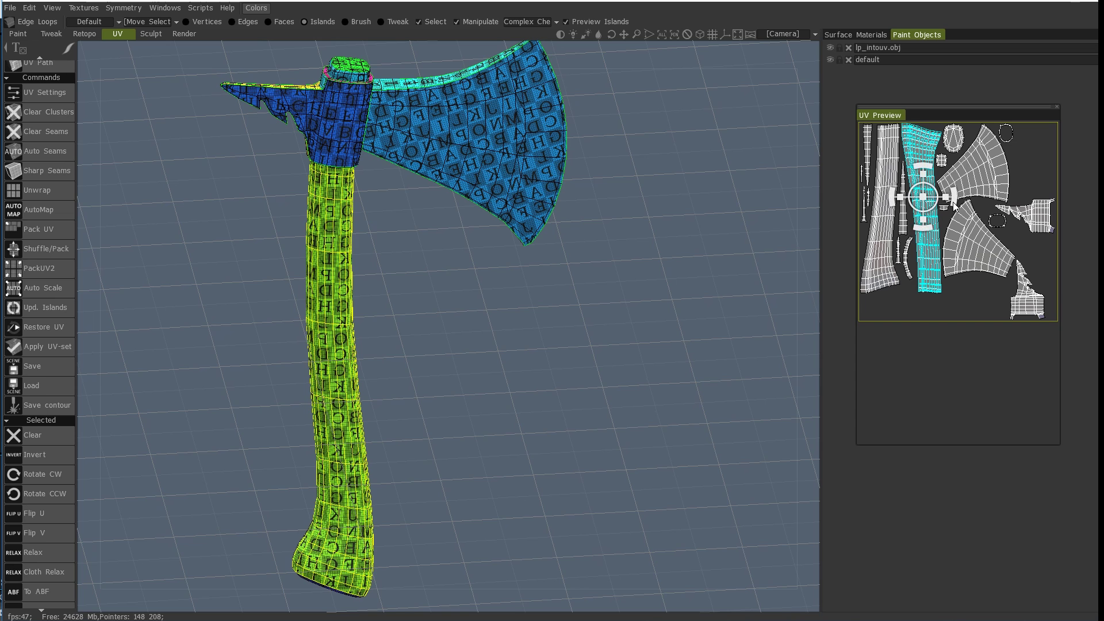
{"action": "left_click_drag", "start_coordinate": [953, 202], "coordinate": [922, 202]}
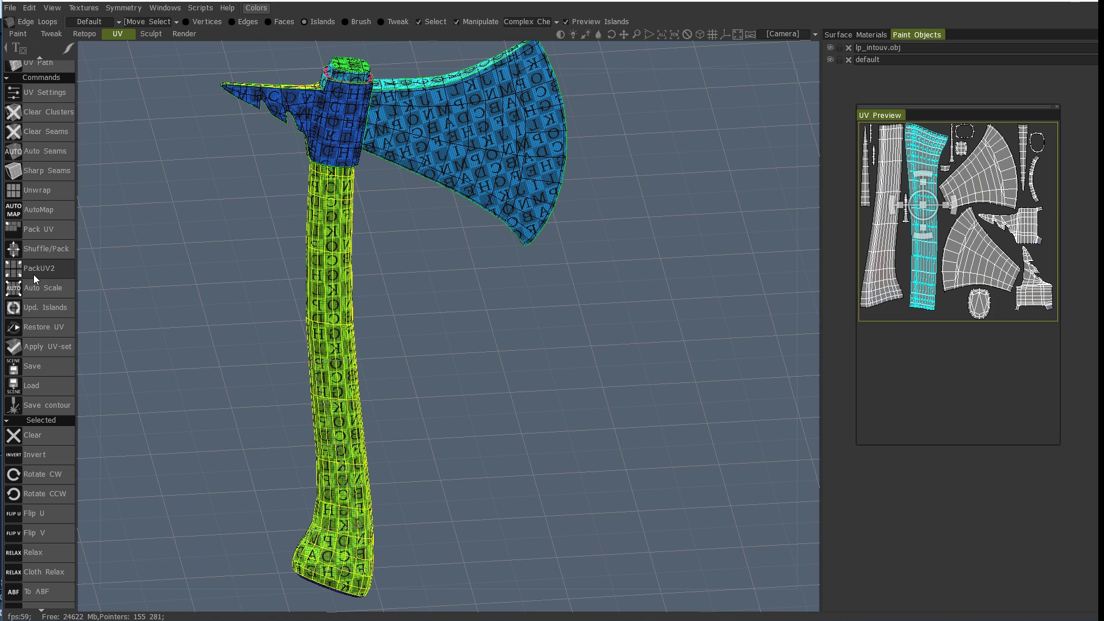
{"action": "left_click", "coordinate": [34, 274]}
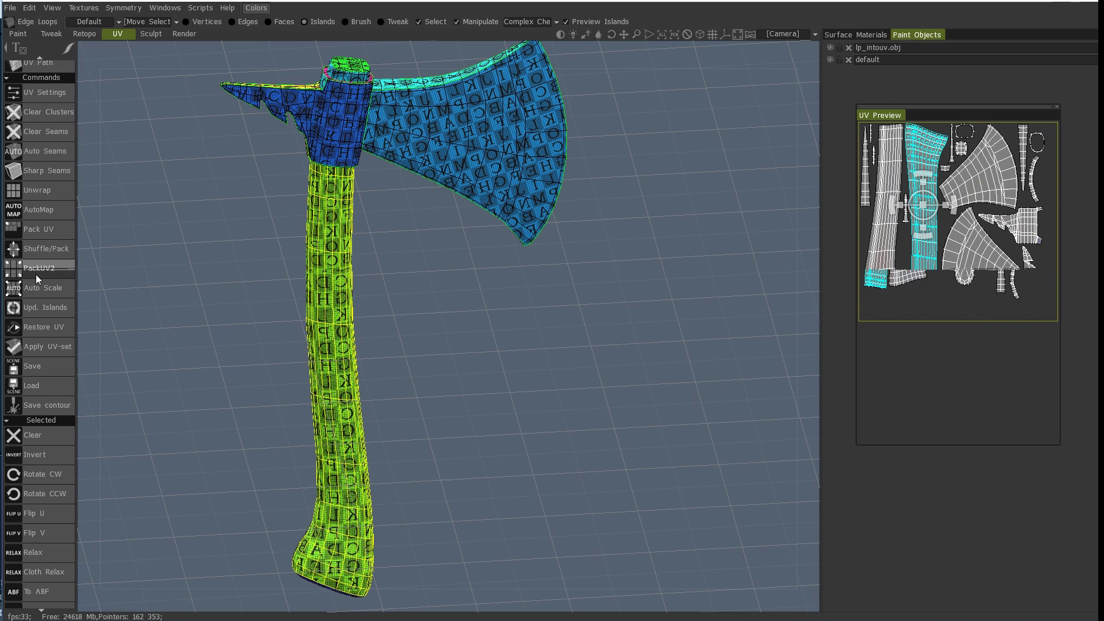
{"action": "left_click", "coordinate": [36, 274]}
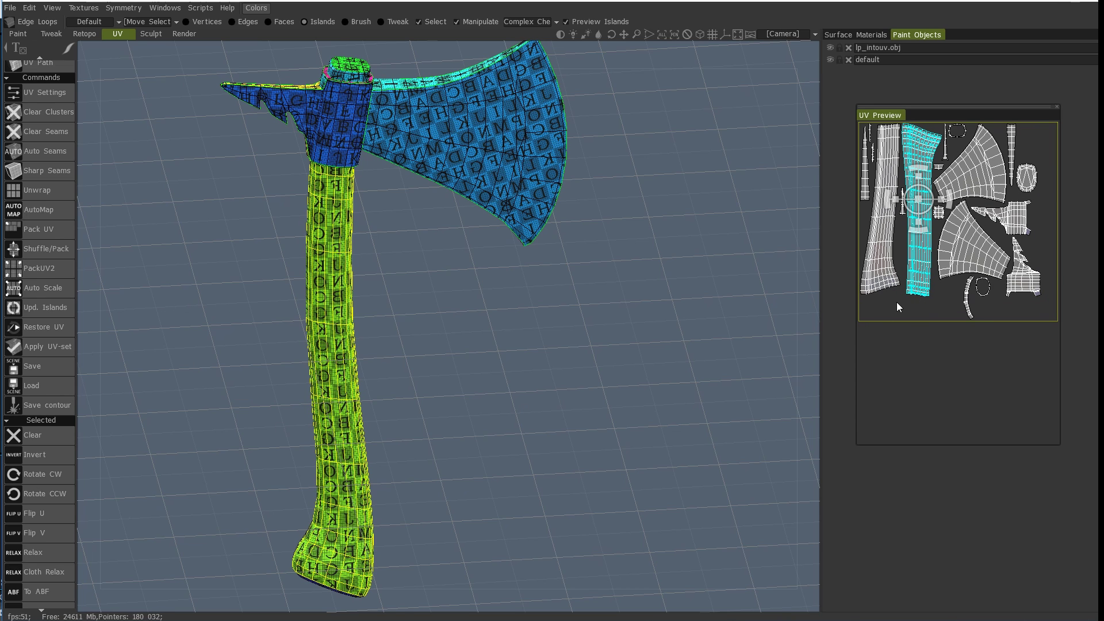
{"action": "left_click", "coordinate": [54, 272]}
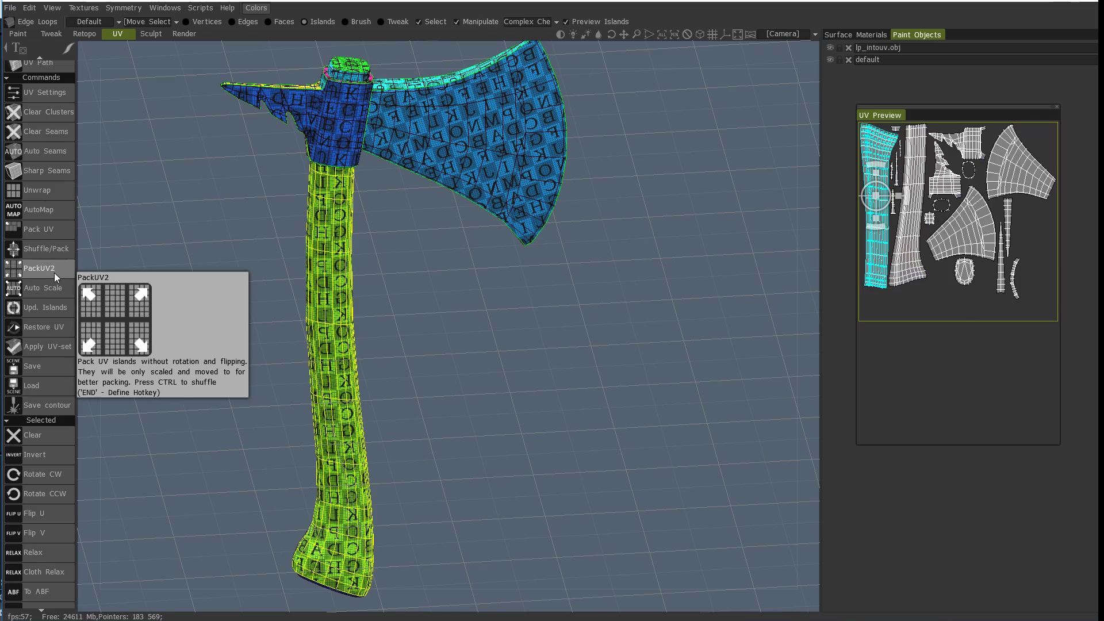
{"action": "left_click", "coordinate": [54, 273]}
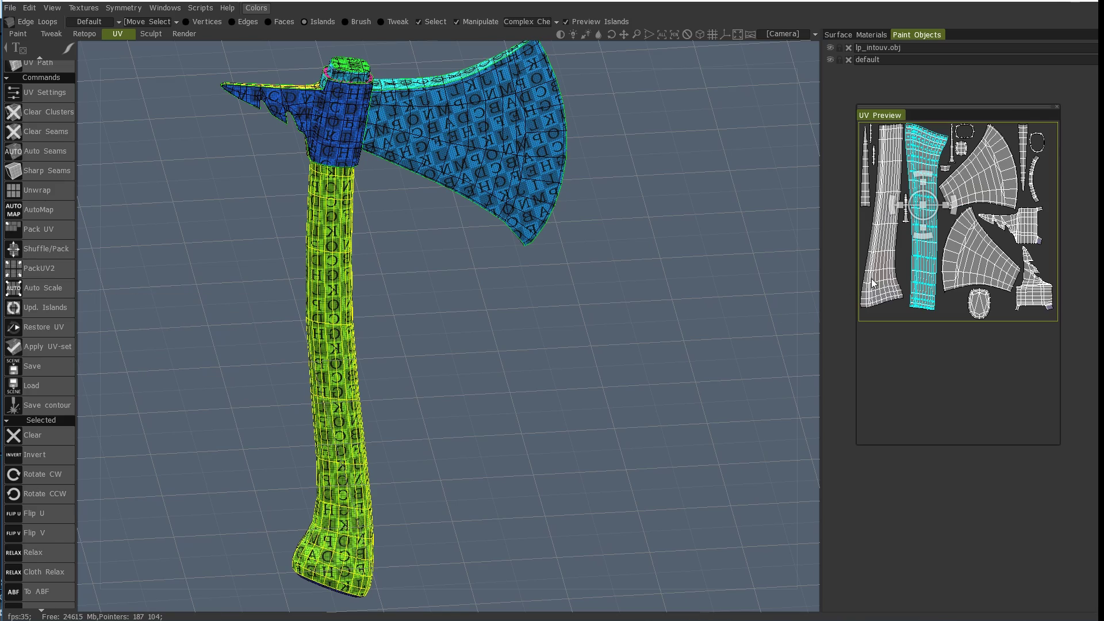
{"action": "middle_click_drag", "start_coordinate": [637, 362], "coordinate": [591, 354]}
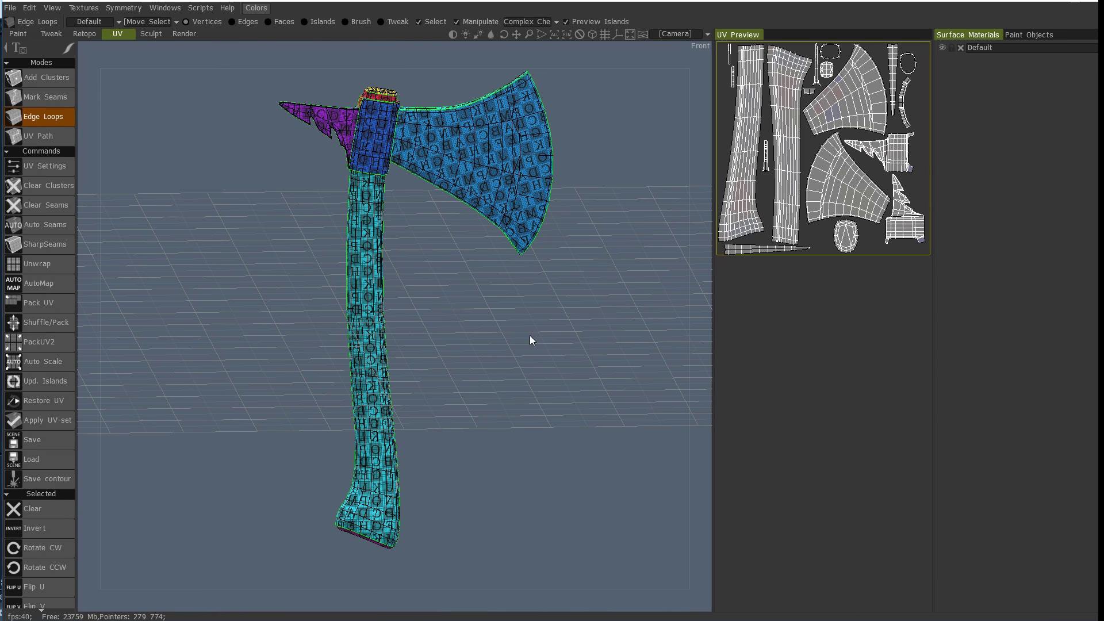
Try a packing rectangle MinU of 0.015 in the UV settings, restore it to 0.010, and accept the settings.
{"action": "left_click", "coordinate": [63, 165]}
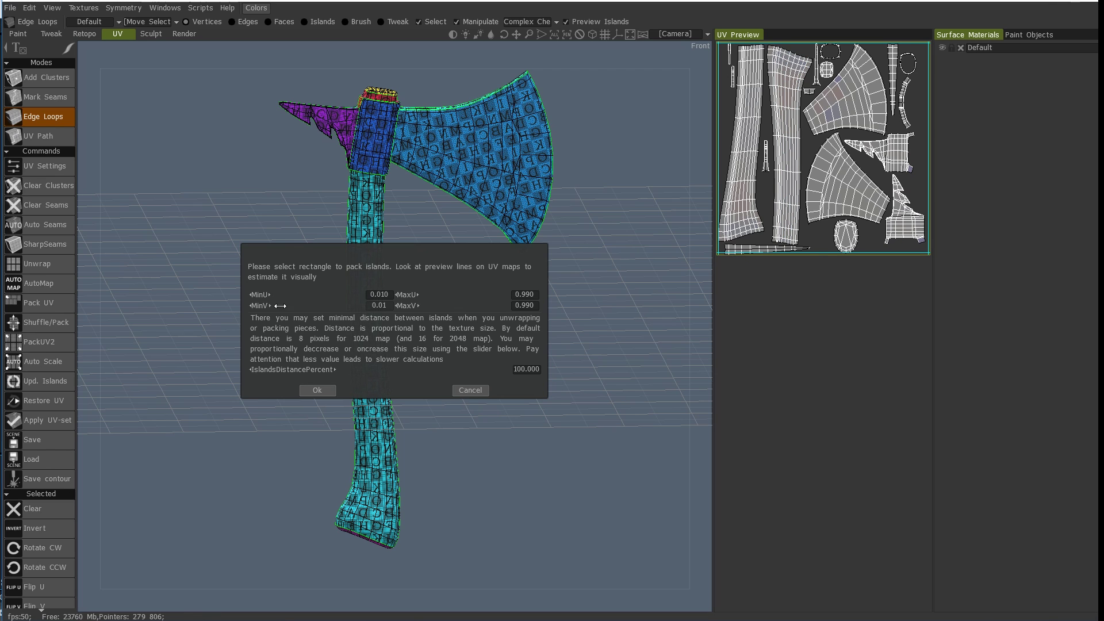
{"action": "left_click", "coordinate": [379, 295]}
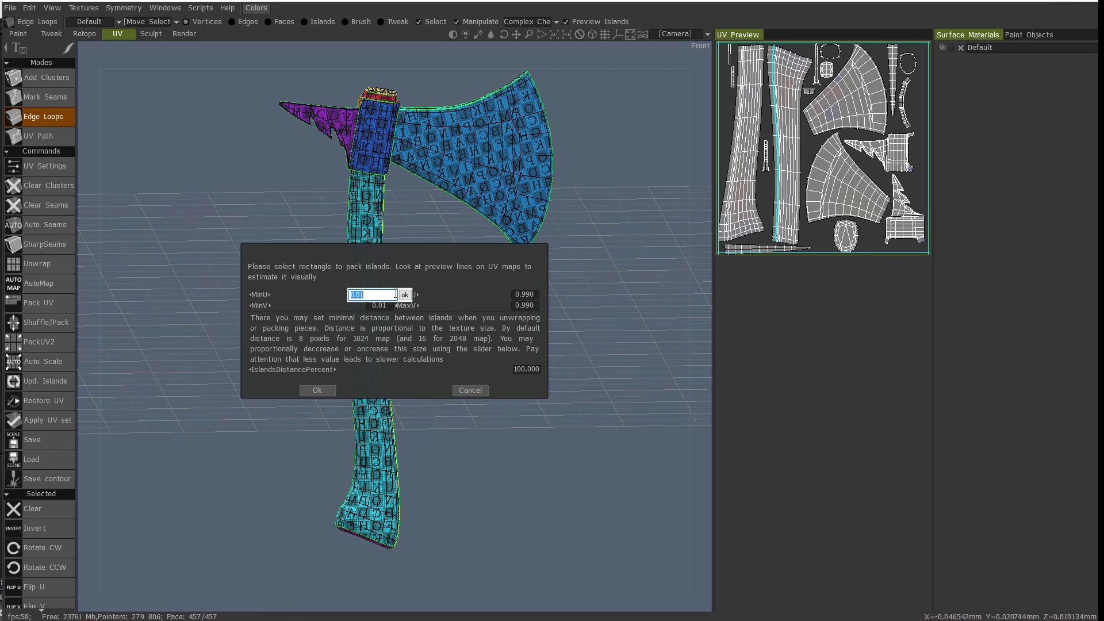
{"action": "left_click", "coordinate": [392, 293]}
{"action": "left_click", "coordinate": [405, 294]}
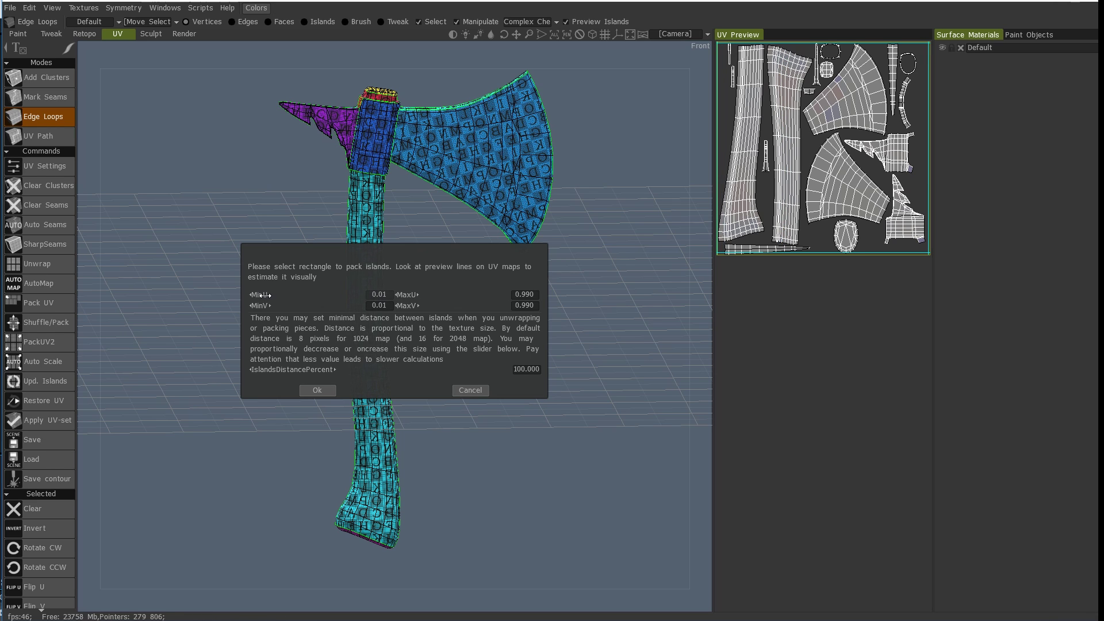
{"action": "left_click_drag", "start_coordinate": [265, 294], "coordinate": [265, 295]}
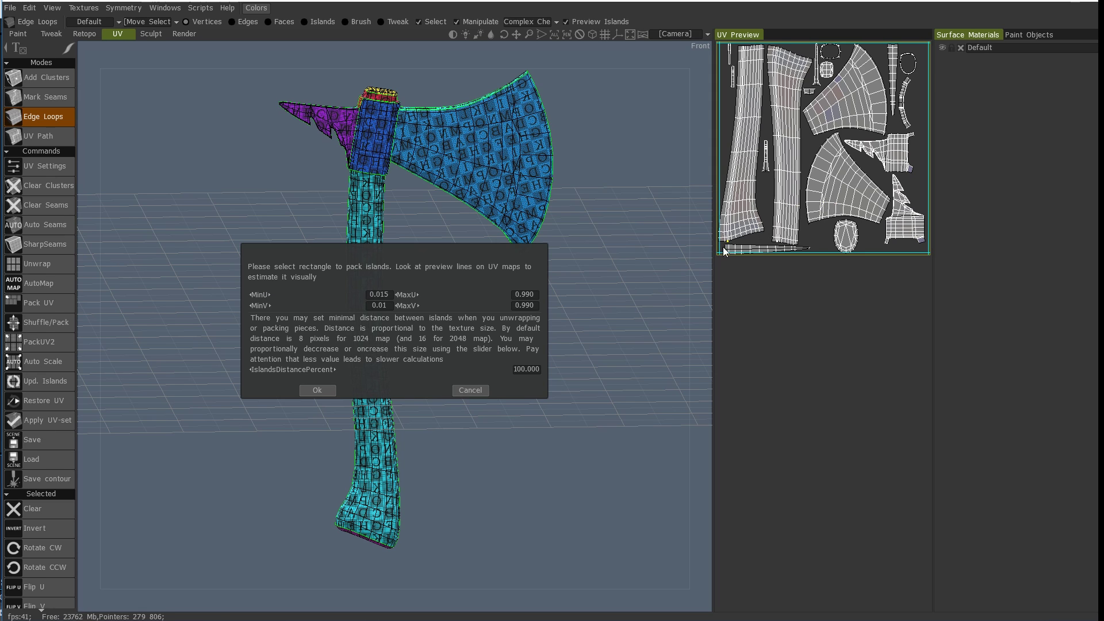
{"action": "left_click_drag", "start_coordinate": [265, 295], "coordinate": [262, 294]}
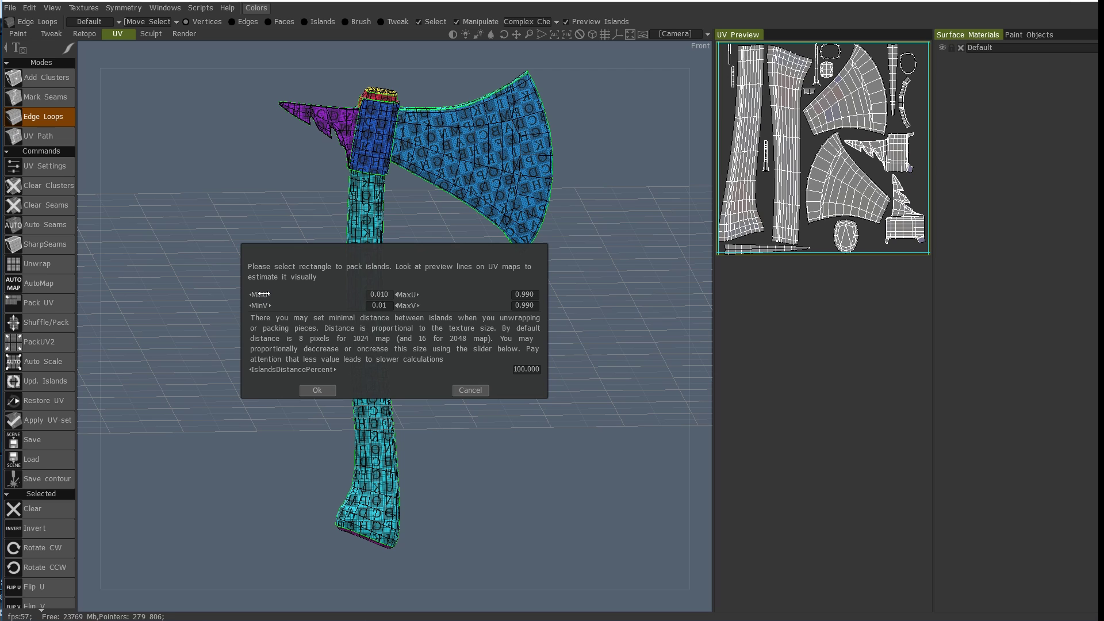
{"action": "left_click", "coordinate": [317, 389]}
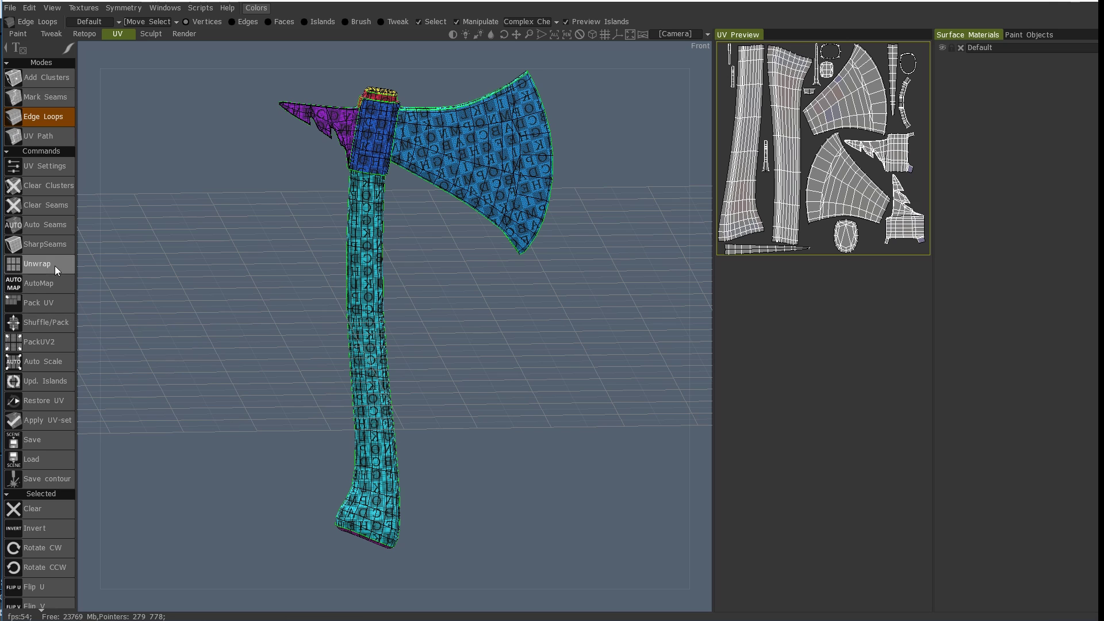
Repack the islands inside the packing rectangle with Pack UV.
{"action": "left_click", "coordinate": [51, 302]}
{"action": "left_click", "coordinate": [50, 302]}
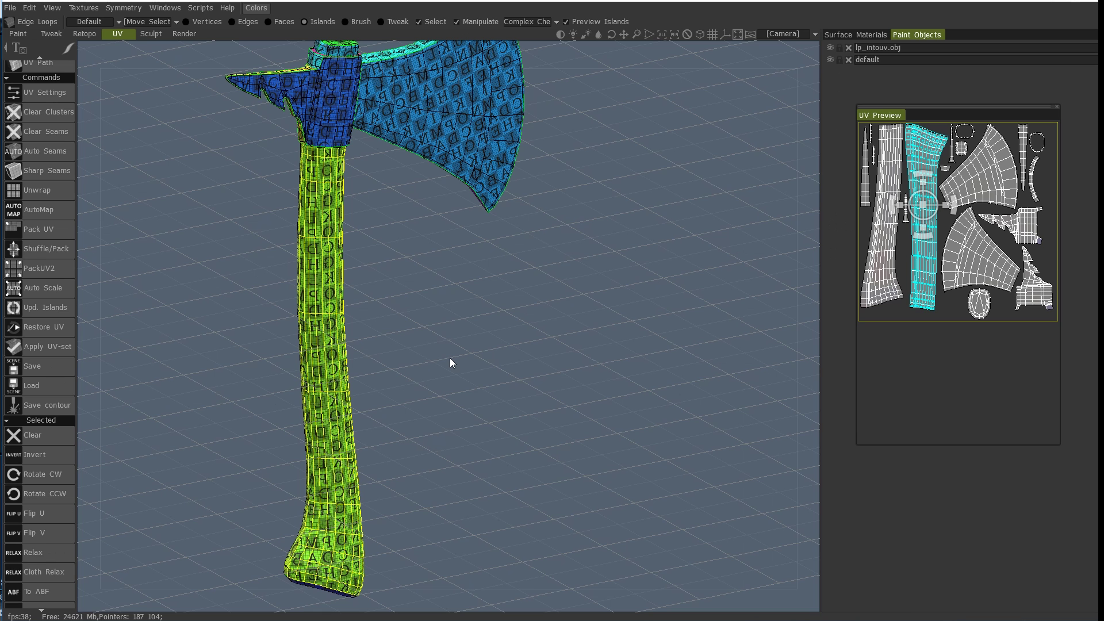
Inspect the axe's checker lettering from all sides and apply the UV set to the model, accepting that it cannot be undone.
{"action": "mouse_move", "coordinate": [447, 349]}
{"action": "left_mouse_down"}
{"action": "mouse_move", "coordinate": [484, 381]}
{"action": "mouse_move", "coordinate": [456, 367]}
{"action": "left_mouse_up"}
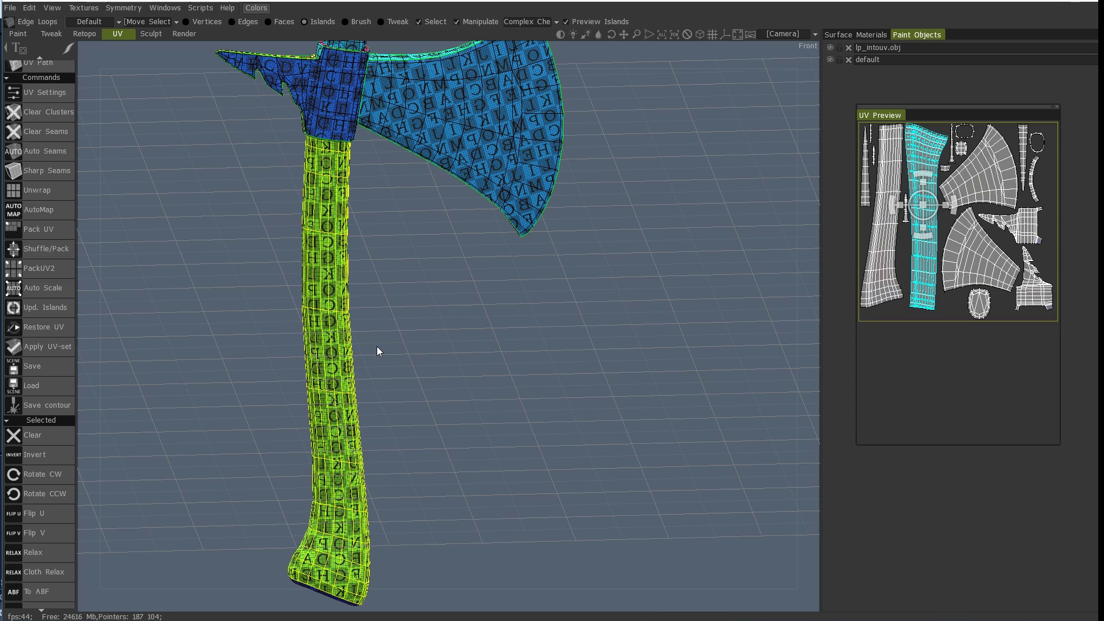
{"action": "left_click_drag", "start_coordinate": [394, 340], "coordinate": [611, 345]}
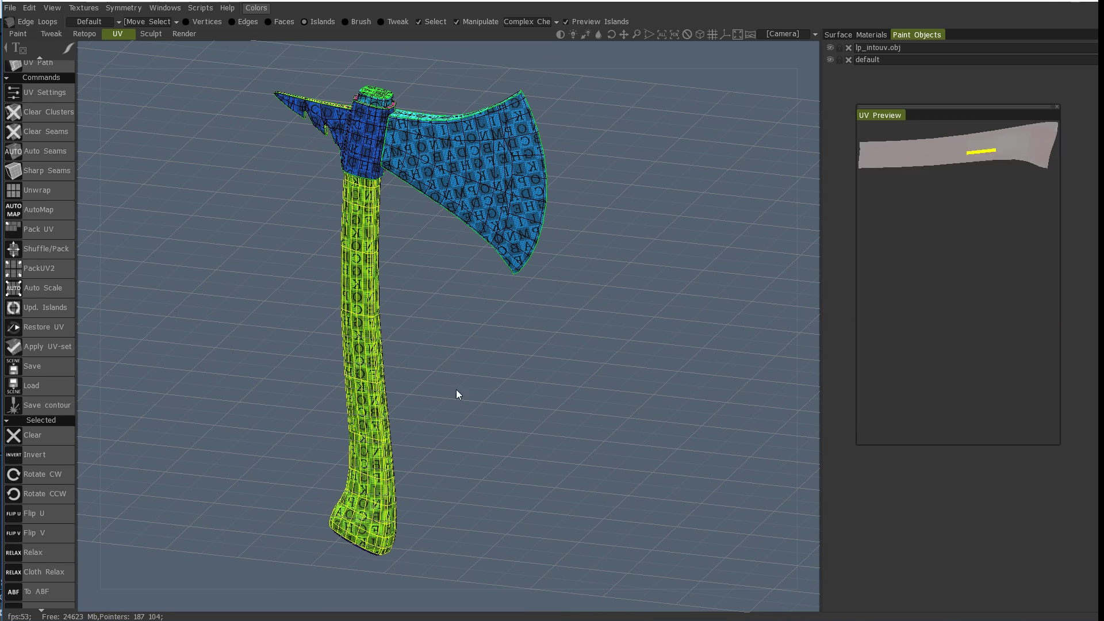
{"action": "left_click_drag", "start_coordinate": [512, 359], "coordinate": [547, 352]}
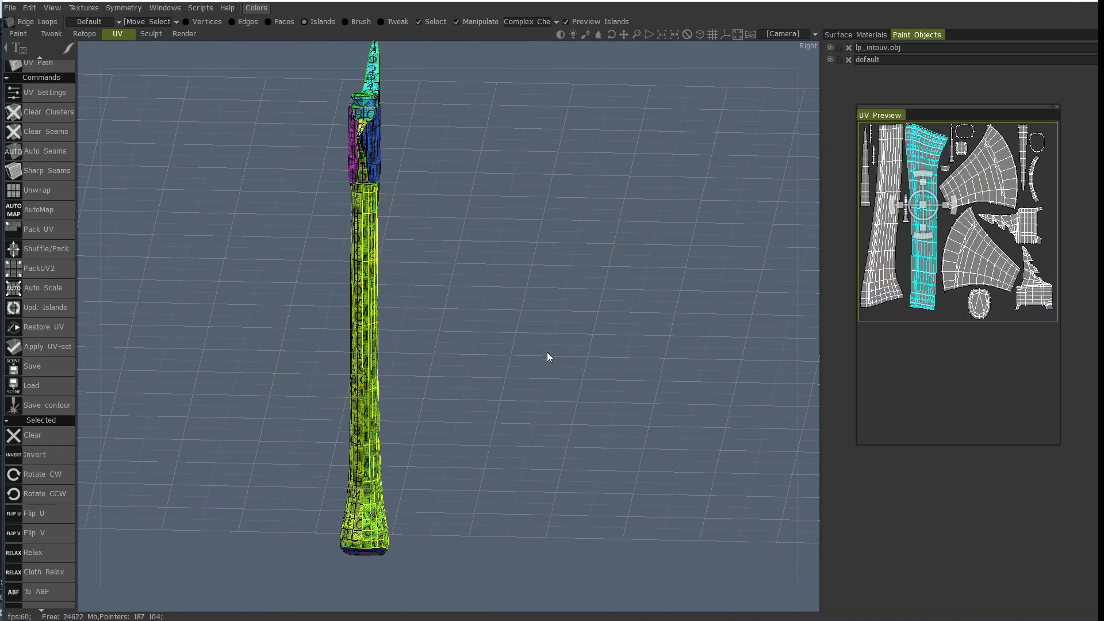
{"action": "left_click_drag", "start_coordinate": [422, 346], "coordinate": [666, 340]}
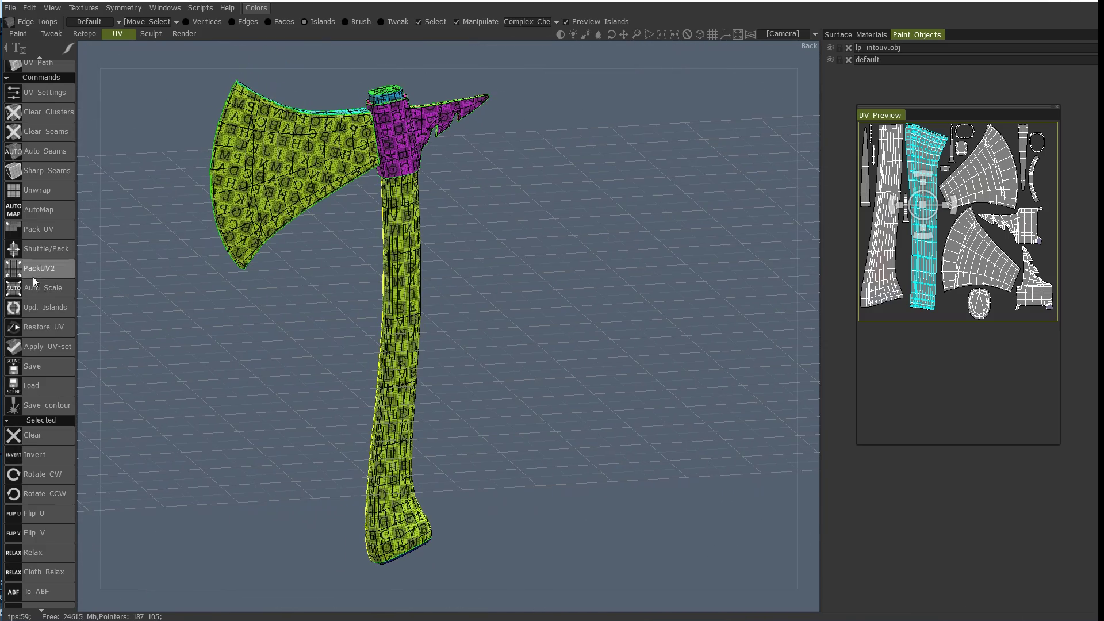
{"action": "scroll", "coordinate": [47, 257], "scroll_direction": "down", "scroll_amount": 6}
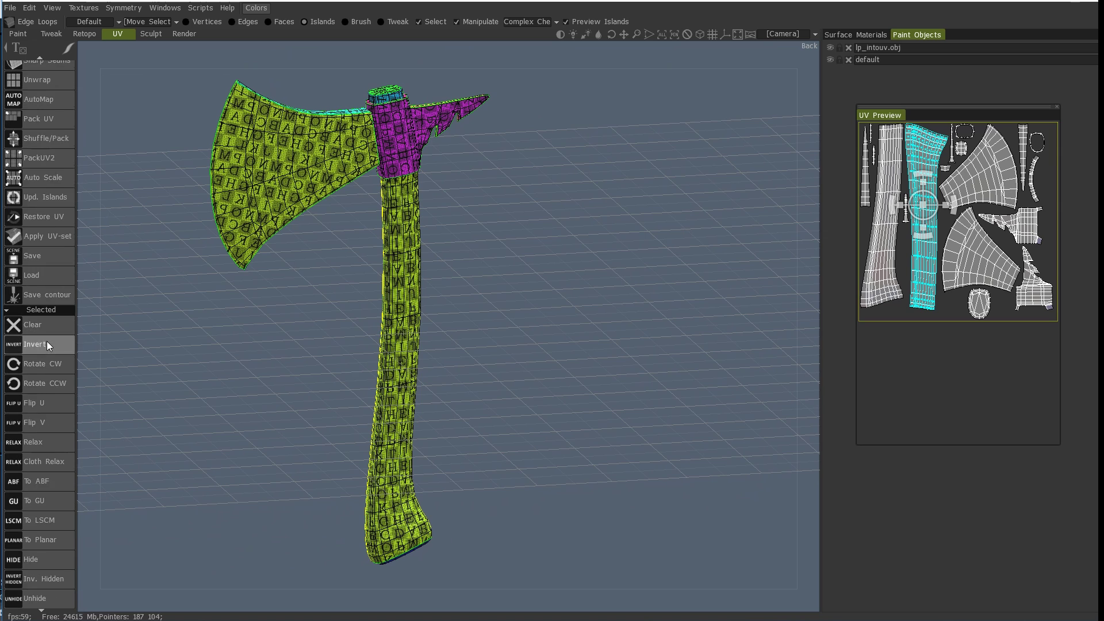
{"action": "scroll", "coordinate": [47, 340], "scroll_direction": "up", "scroll_amount": 8}
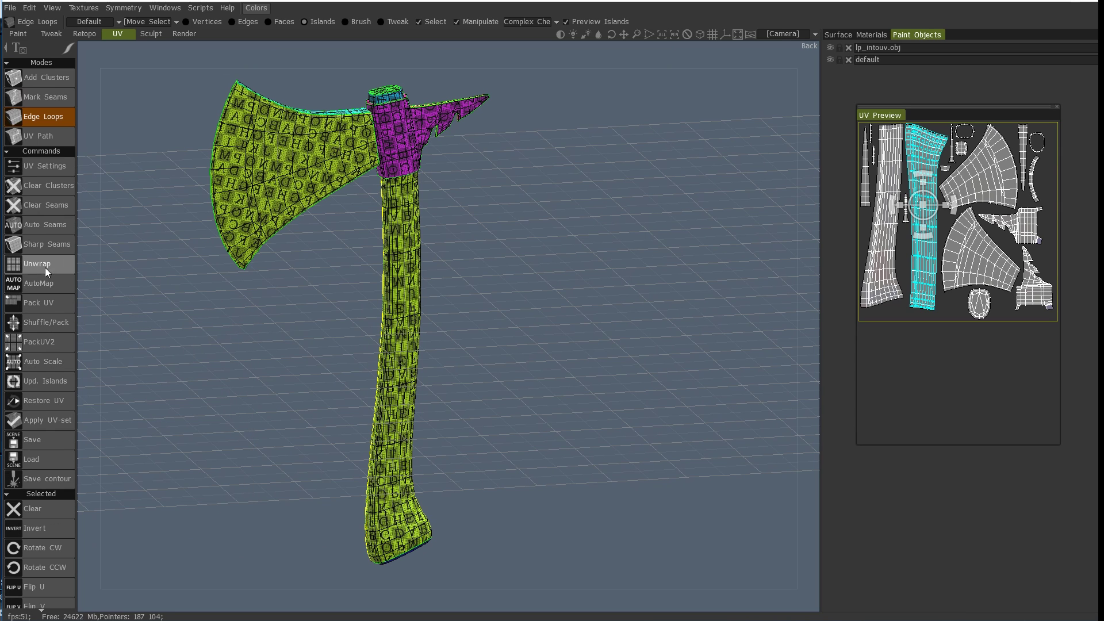
{"action": "left_click", "coordinate": [57, 419]}
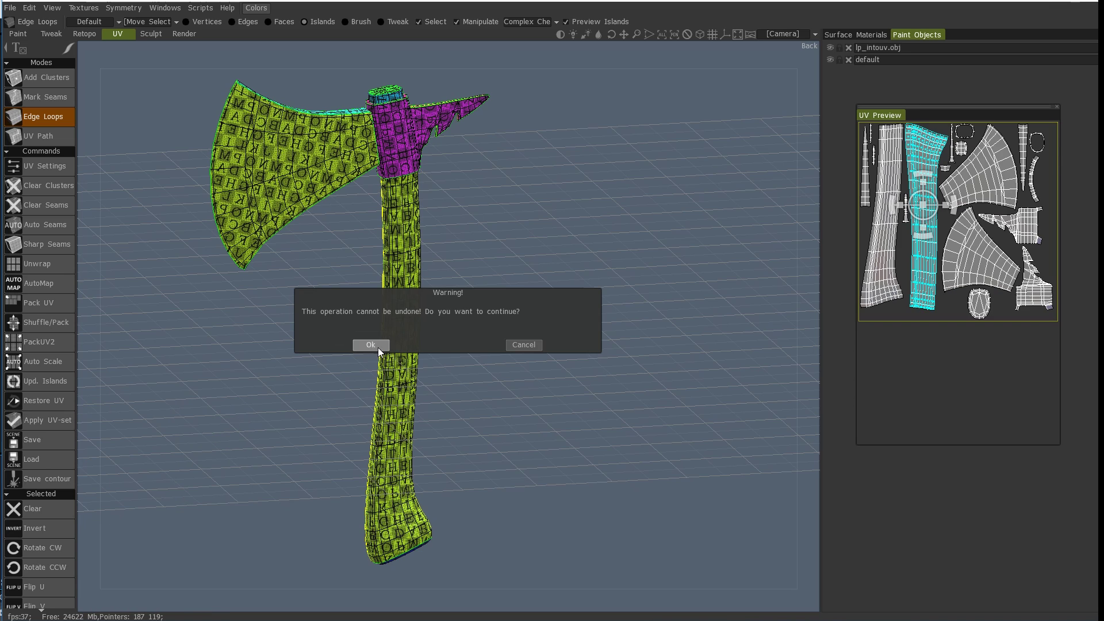
{"action": "left_click", "coordinate": [369, 343]}
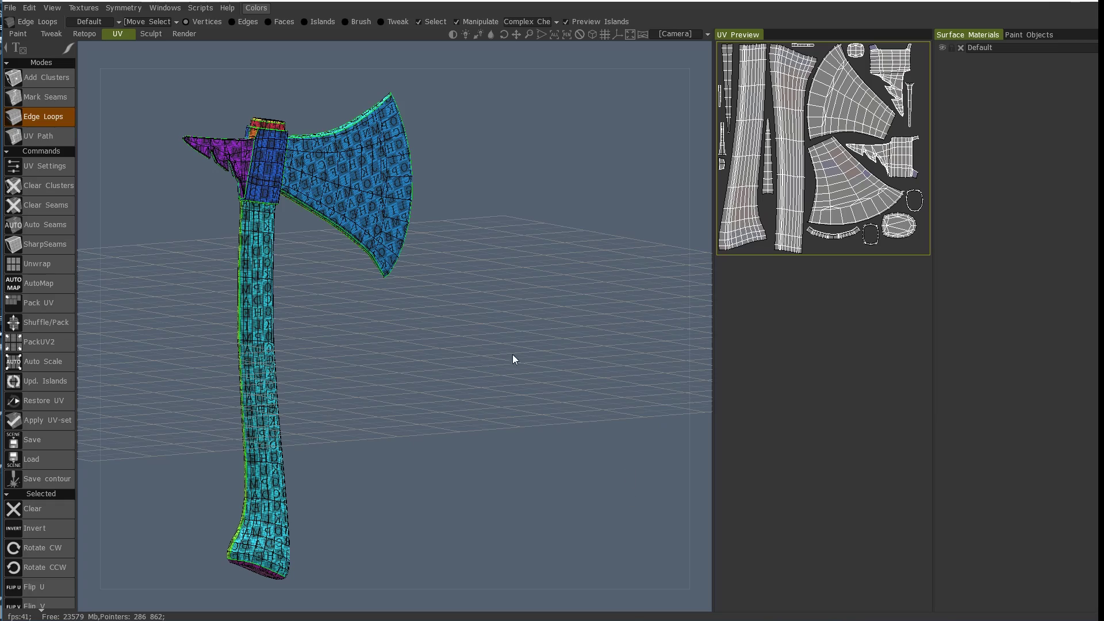
{"action": "left_click_drag", "start_coordinate": [512, 354], "coordinate": [481, 332]}
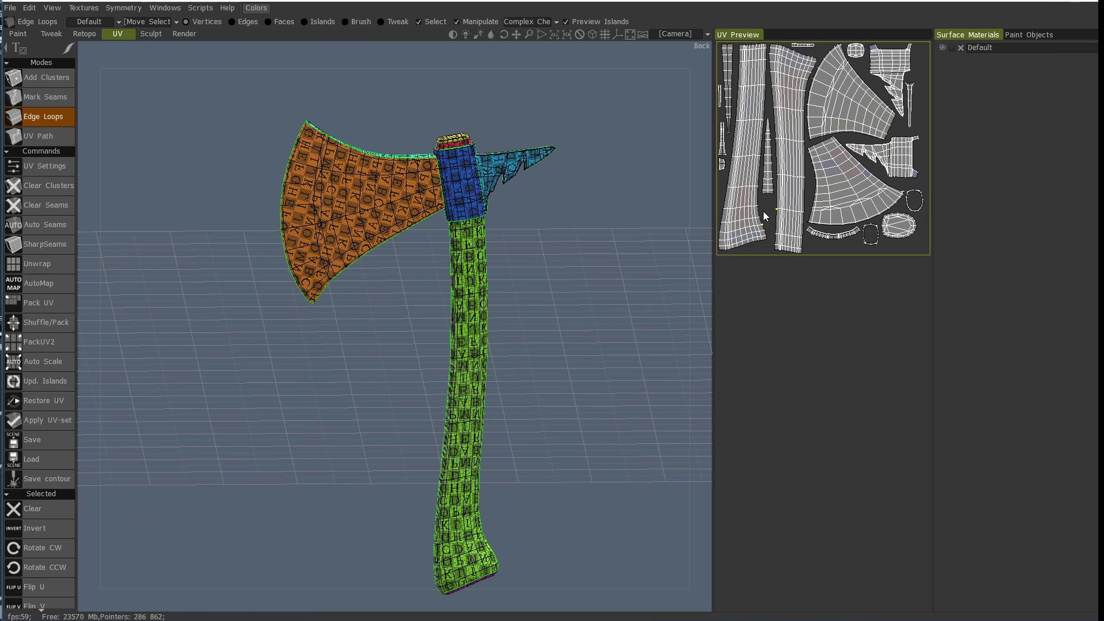